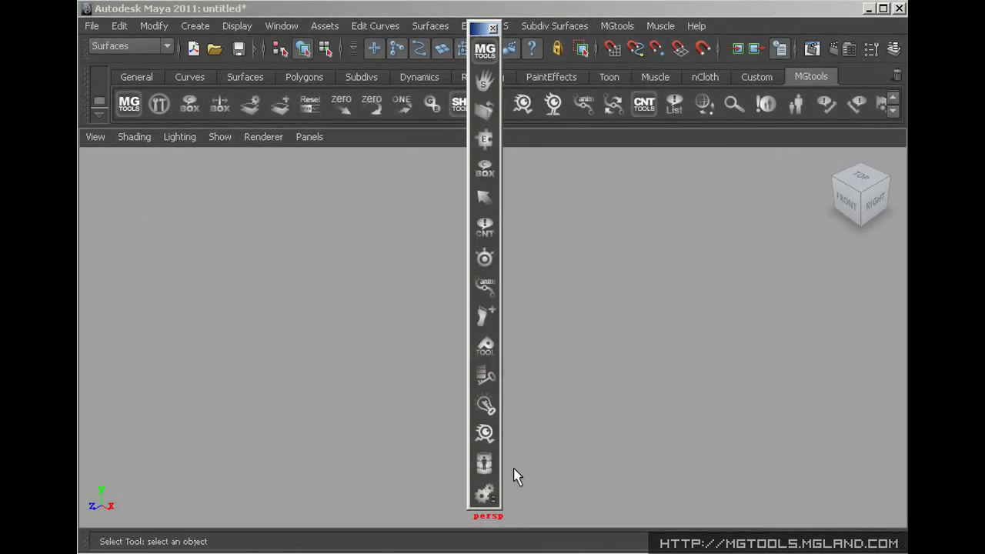
Preview the marking menus of the mirror, keyframe and constraint MG icons
right_drag(483, 462, 472, 322)
right_drag(485, 404, 484, 388)
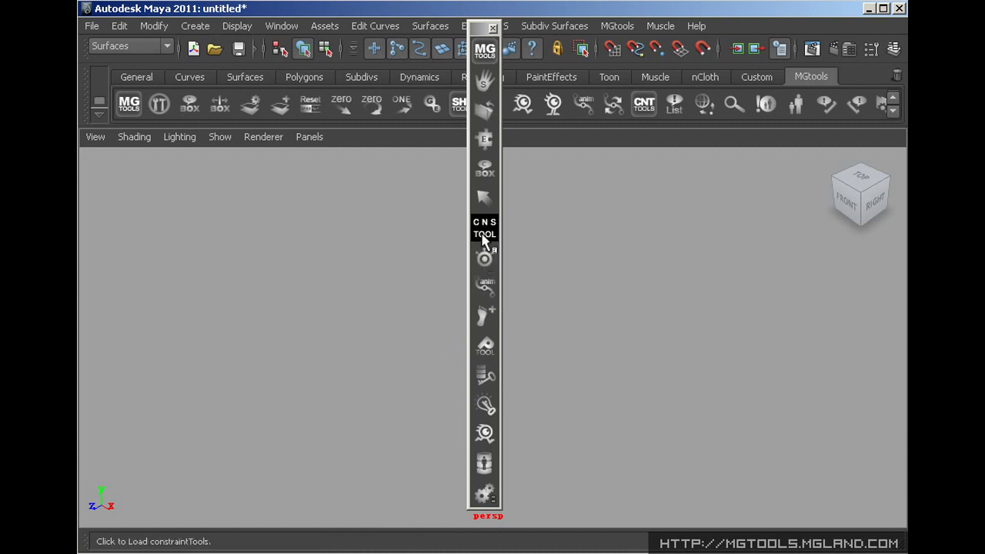
right_drag(485, 227, 483, 218)
Switch MGtools to Layout style 4, then move the minimized panel to the top-left and restore it
right_drag(497, 77, 578, 200)
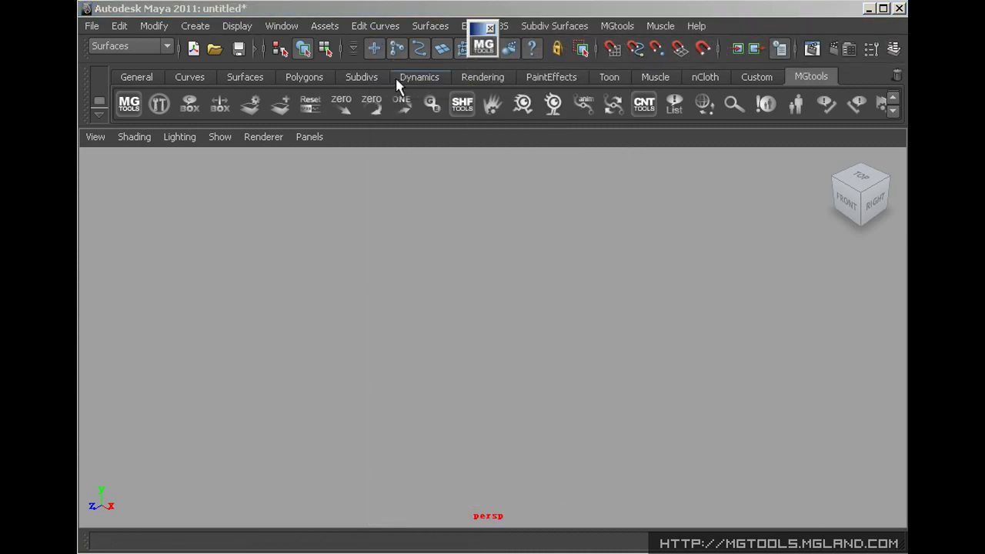
drag(480, 34, 98, 43)
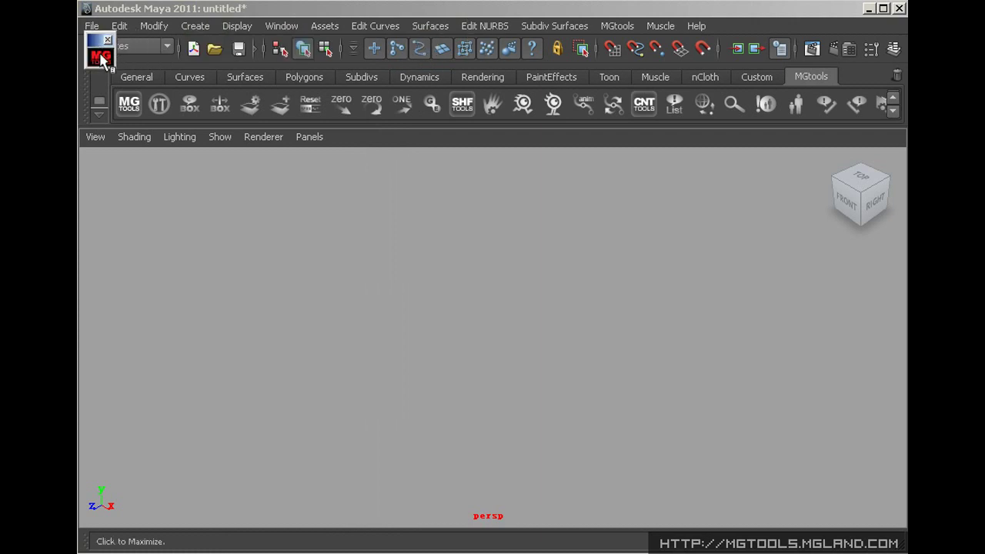
click(102, 56)
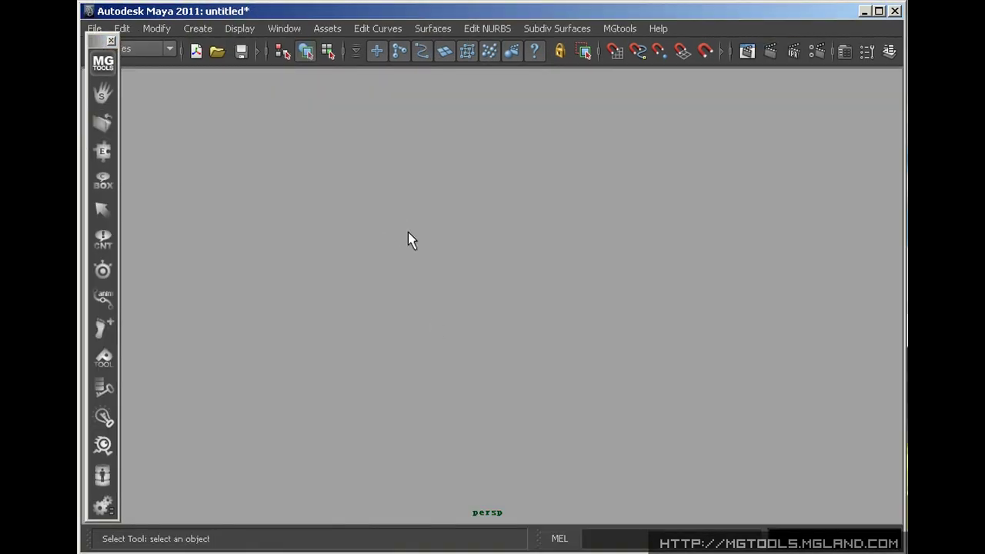
On the mgland.com site, view the PayPal purchase note and open the MGtools 2.0 pro online manual
key(alt+Tab)
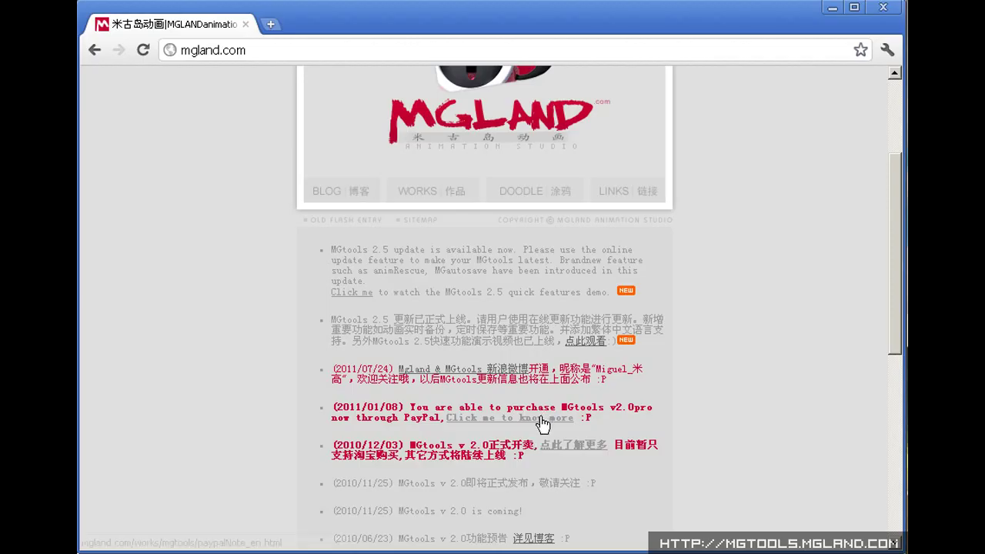
click(540, 416)
click(346, 239)
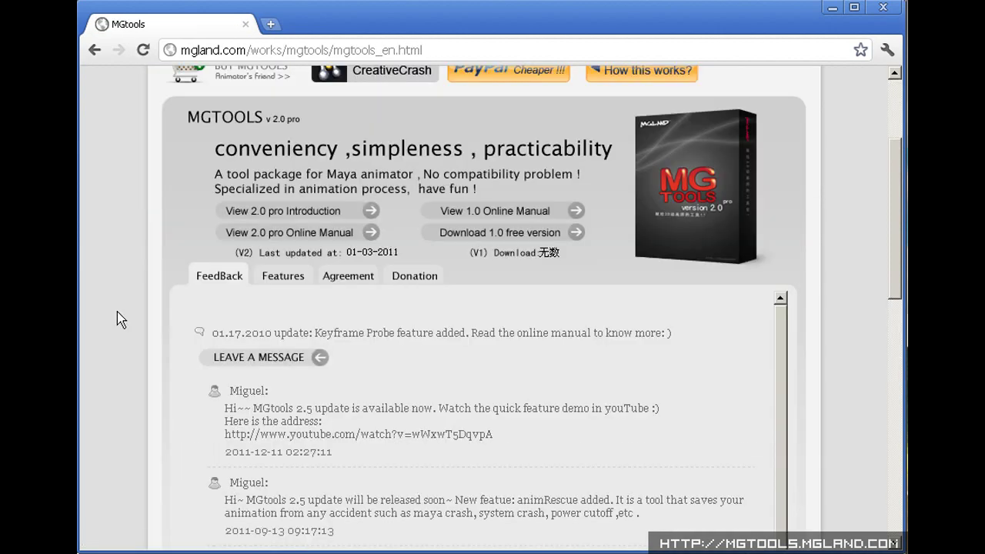
click(291, 231)
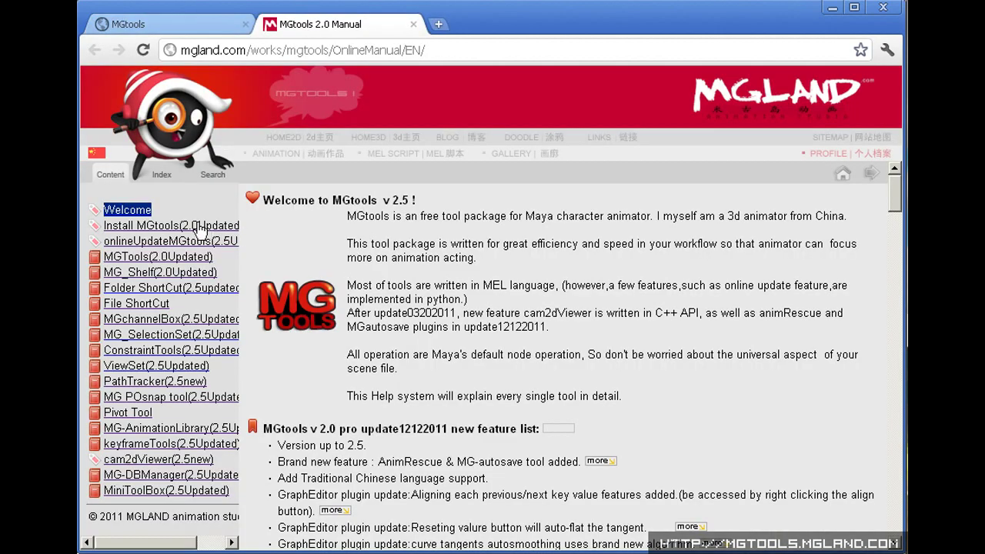
Browse the manual's Install, Online Update, Config and MGtools Menu pages, then launch Maya's MGtools Online Update
click(199, 226)
click(194, 241)
click(181, 260)
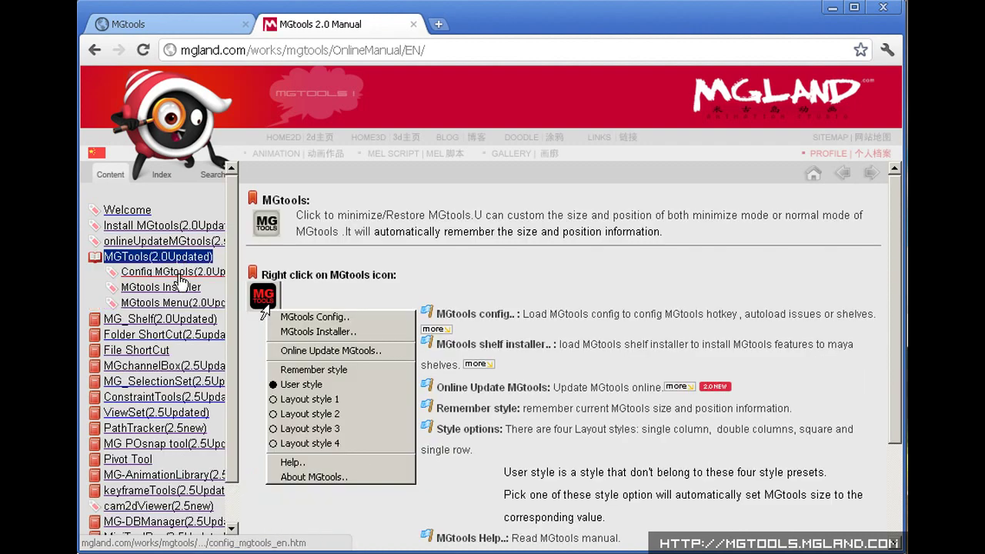
click(170, 272)
click(169, 303)
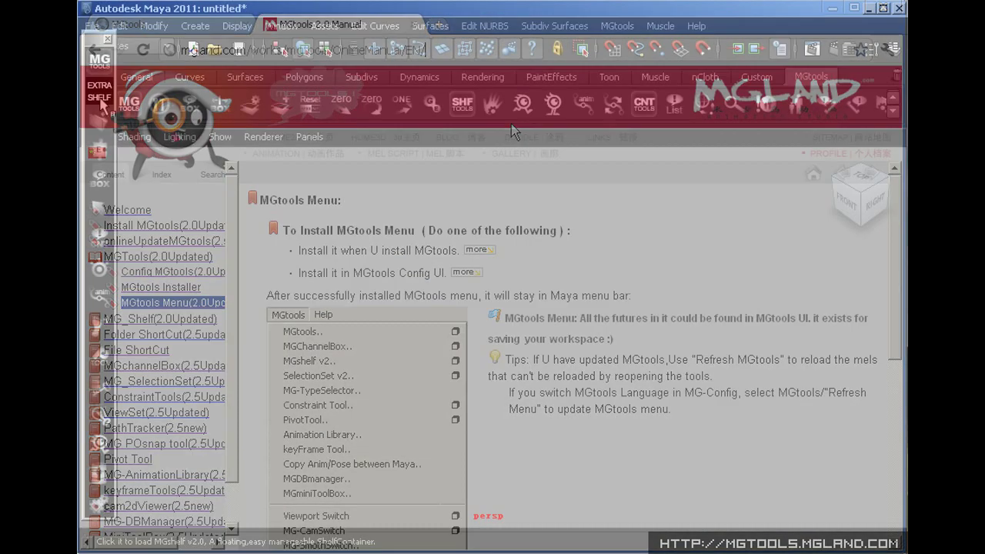
click(99, 61)
click(156, 116)
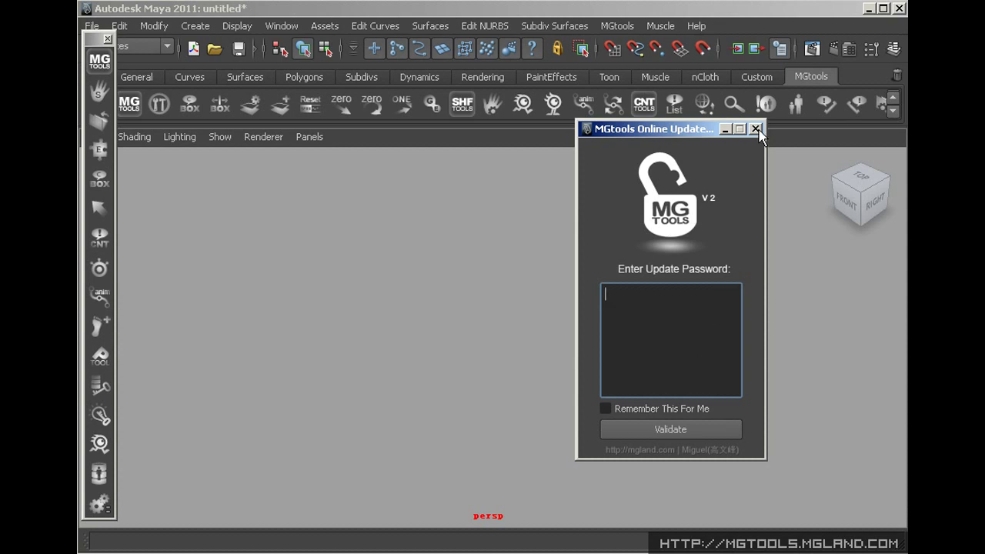
Close the Online Update dialog and bring up the About MGtools window
click(755, 128)
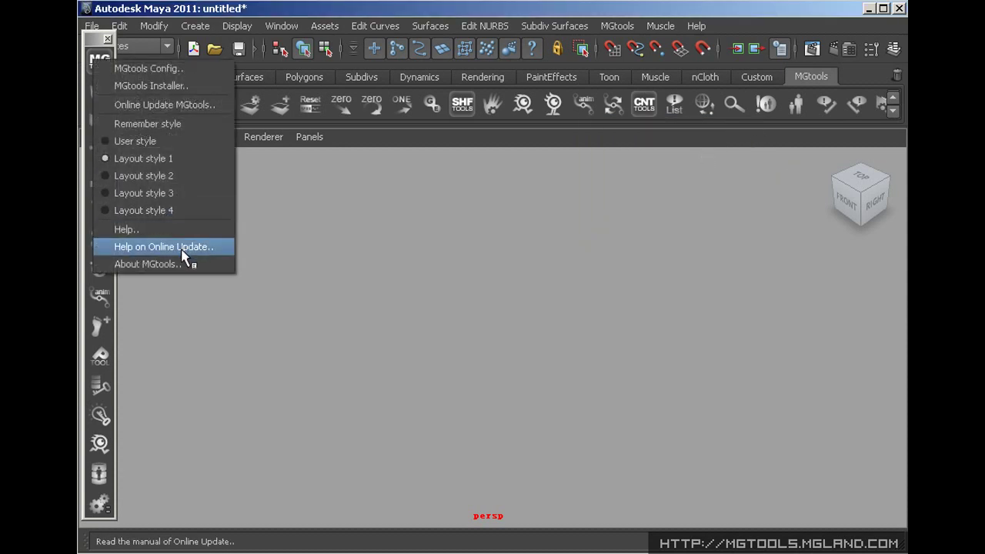
click(180, 264)
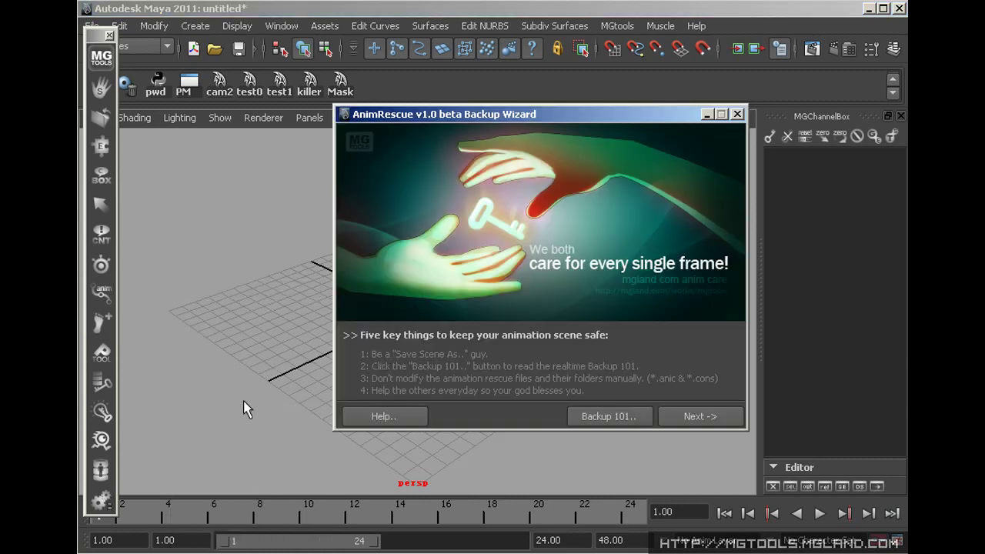
Turn on Animation Backup mode in the AnimRescue wizard and save the config
click(708, 421)
click(381, 130)
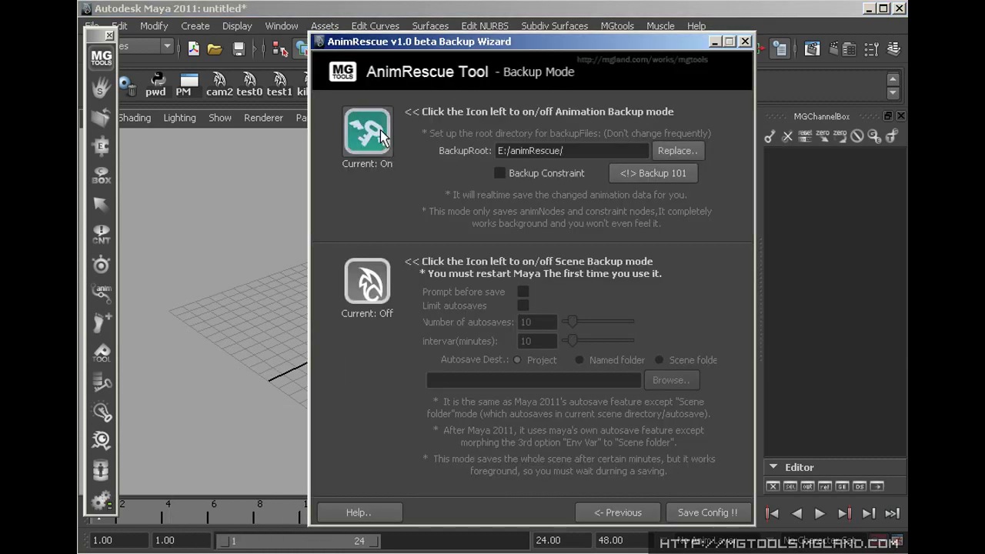
click(706, 513)
Open the scene 00.animRescue.lay.001.ma
key(ctrl+o)
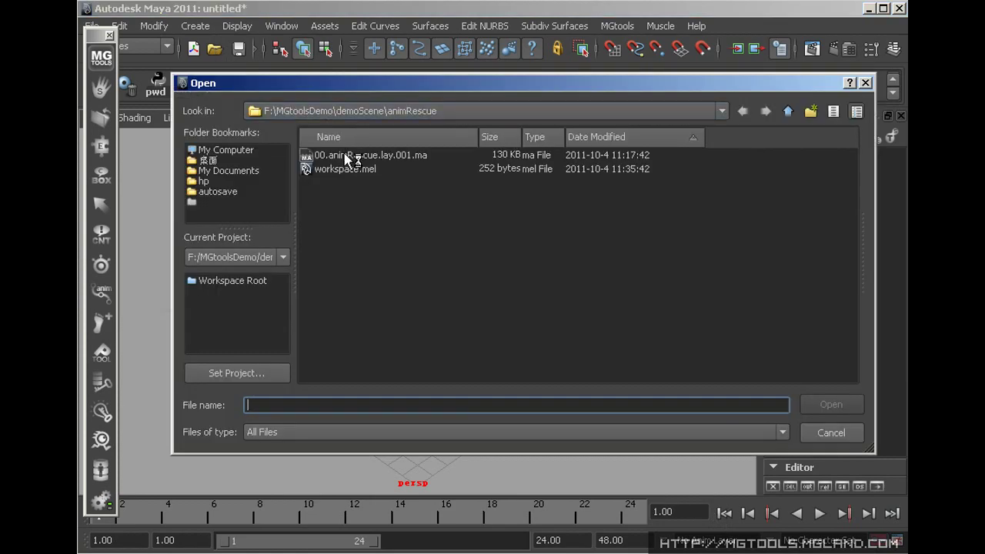
click(351, 156)
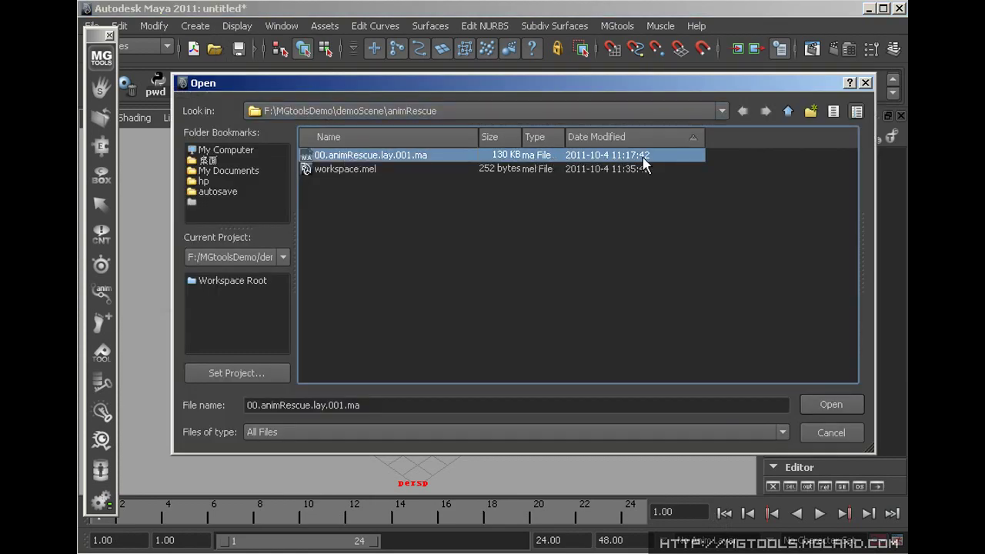
double_click(614, 157)
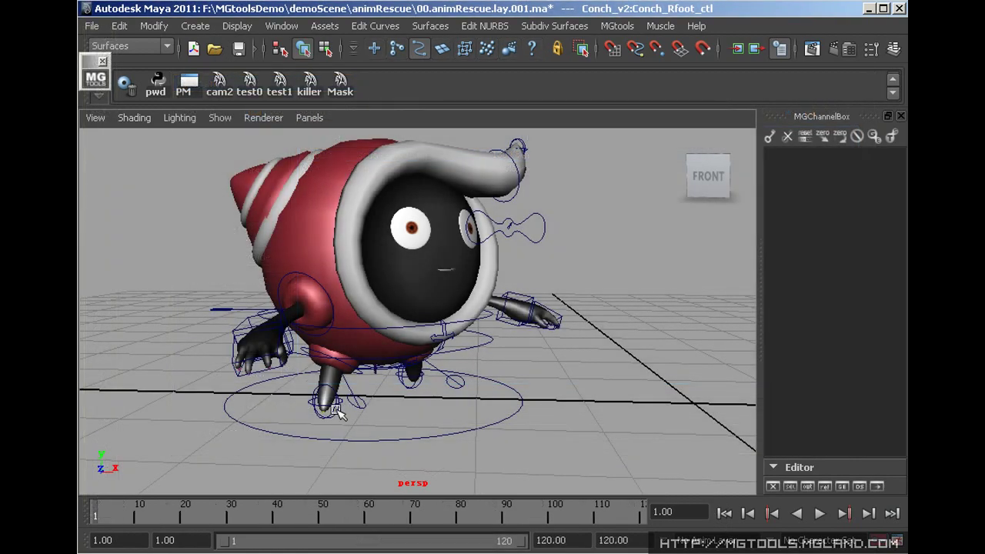
Move the conch's right foot forward and the left foot to Translate X -0.245
click(373, 413)
alt+drag(373, 413, 419, 408)
click(429, 380)
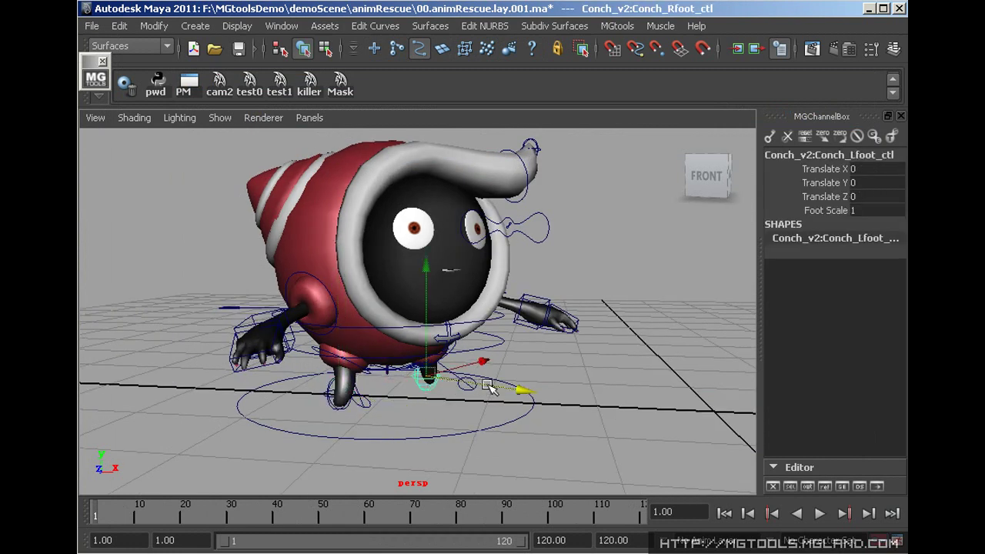
drag(482, 363, 471, 366)
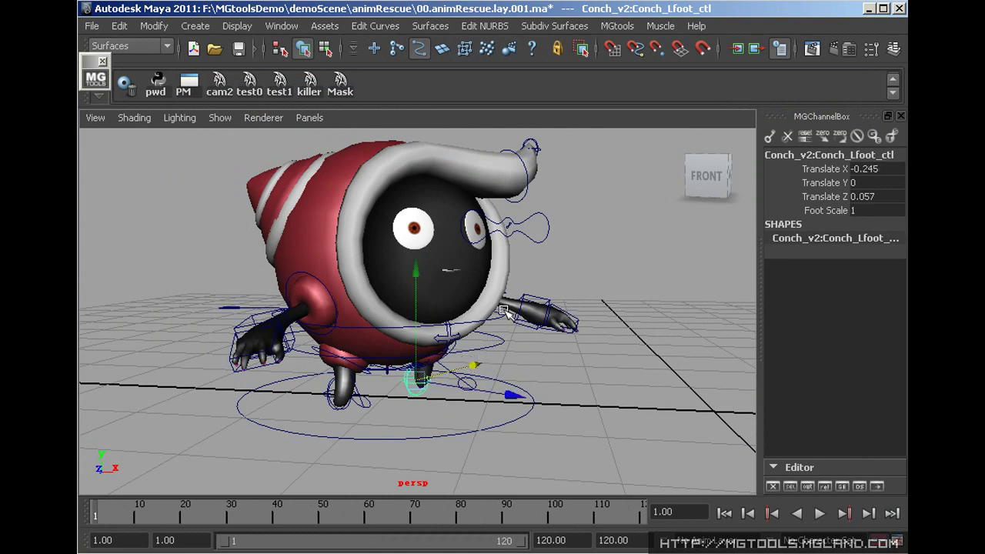
In the MgCAM view, tilt the torso to Rotate Z -9.655 and swing the shoulder
key(space)
key(space)
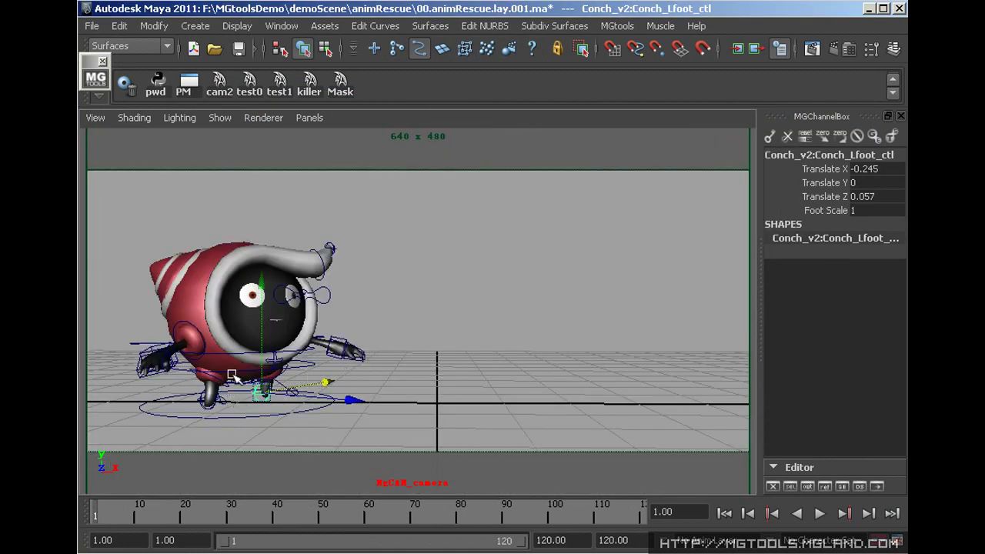
click(201, 370)
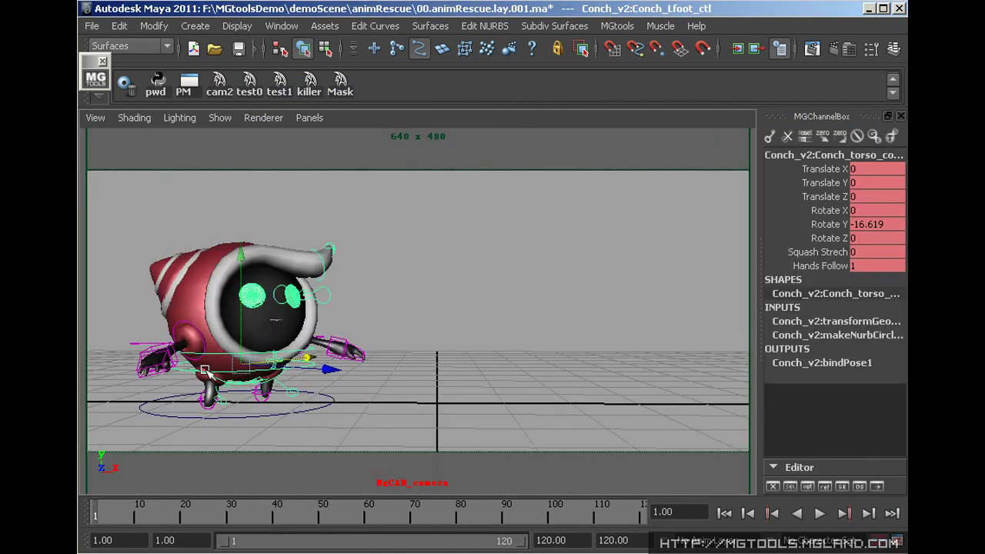
key(e)
drag(108, 315, 125, 279)
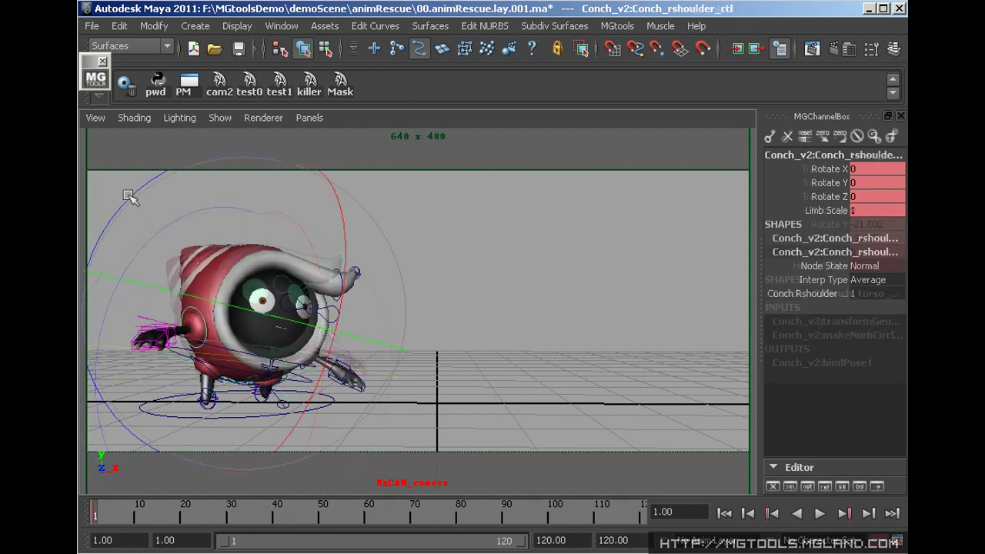
drag(130, 197, 175, 174)
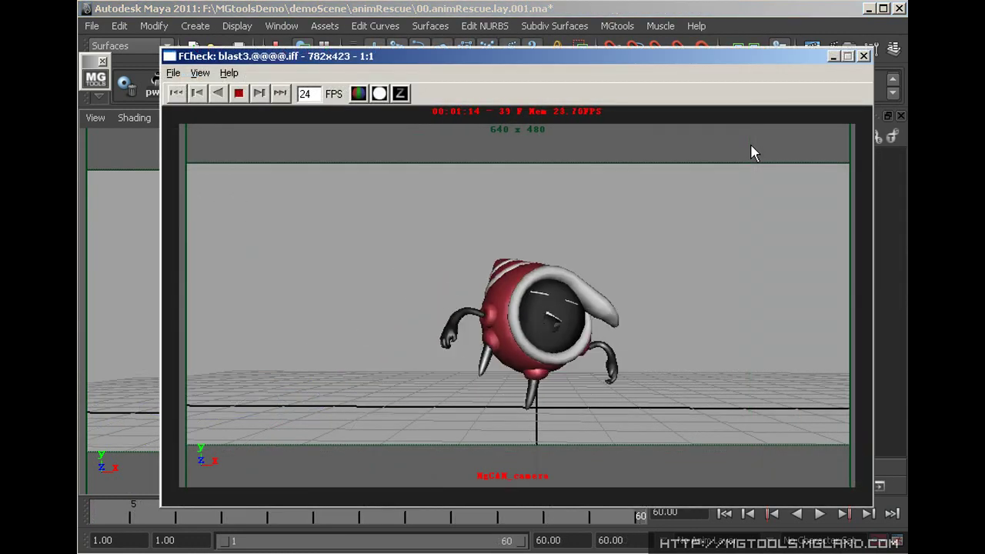
Close FCheck, crash Maya with the killer shelf button, and reopen the animRescue scene
click(863, 56)
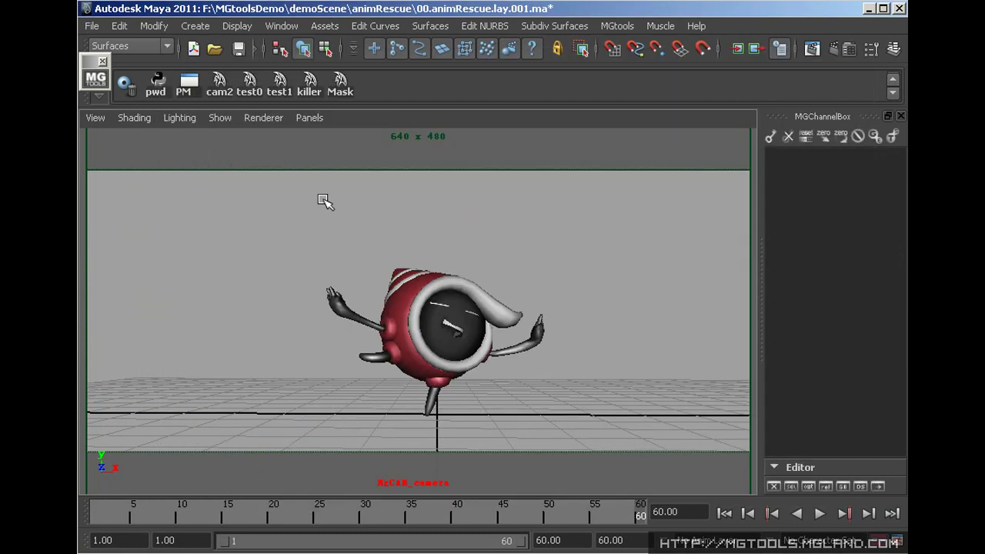
click(310, 85)
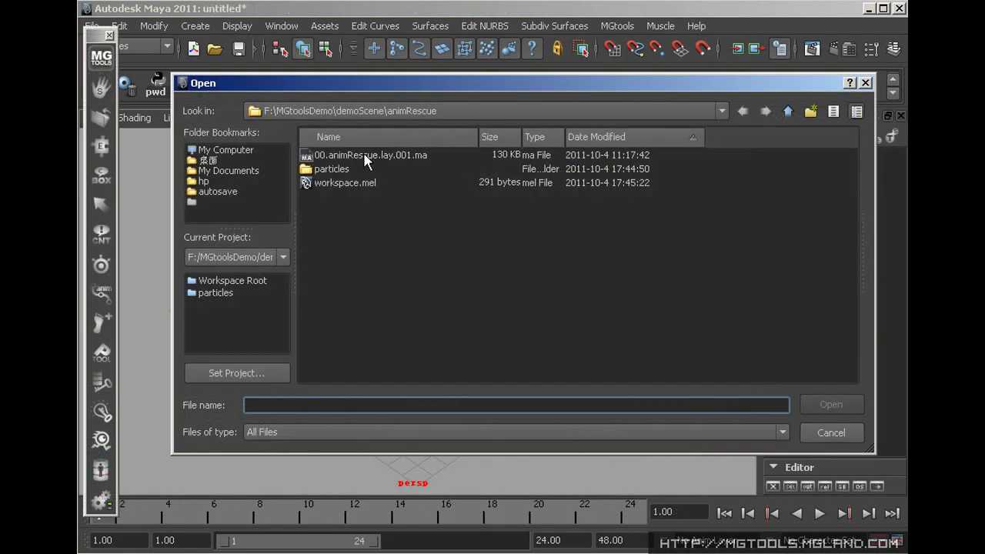
double_click(363, 153)
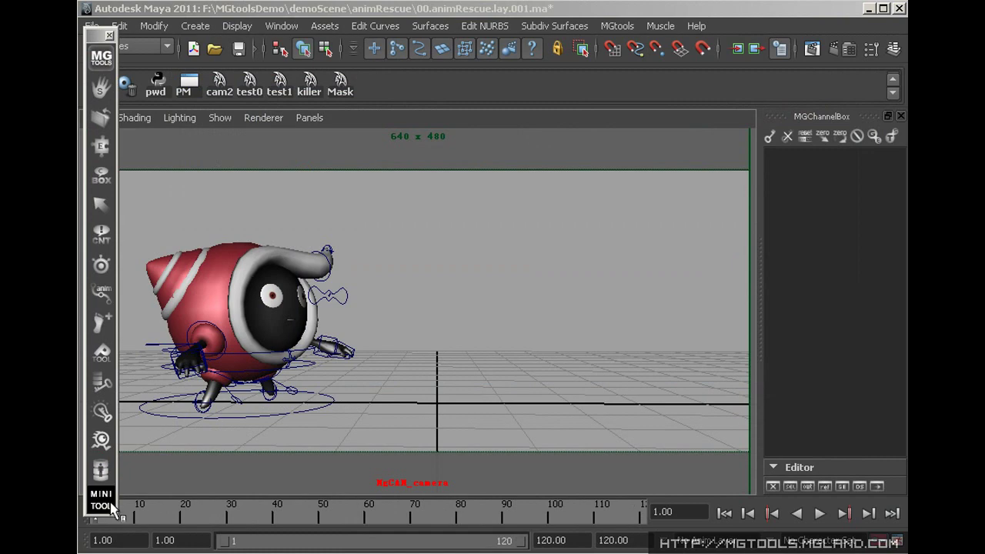
Recover the lost animation with the Automatic Recovery Wizard, play it back, and open the mini toolbox
drag(250, 329, 264, 426)
click(607, 390)
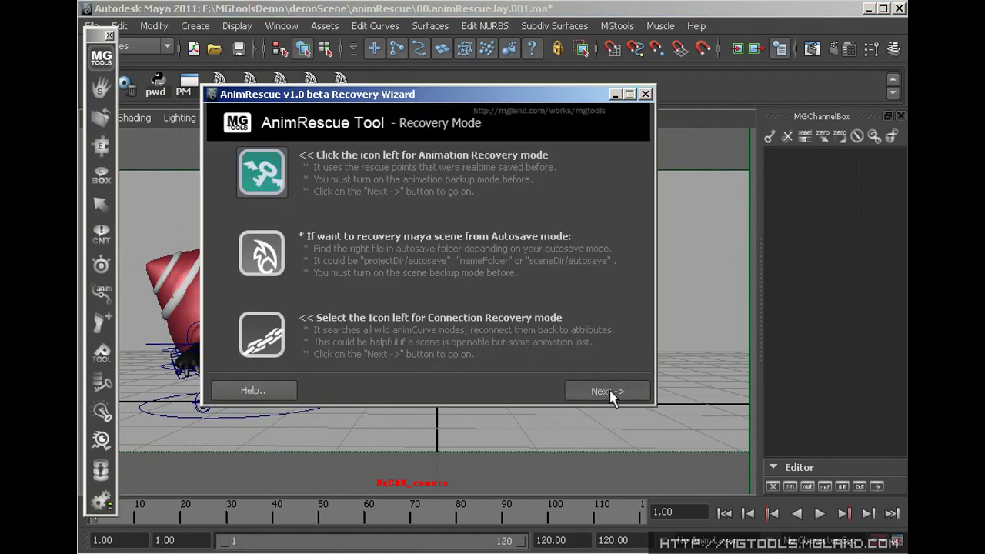
click(607, 453)
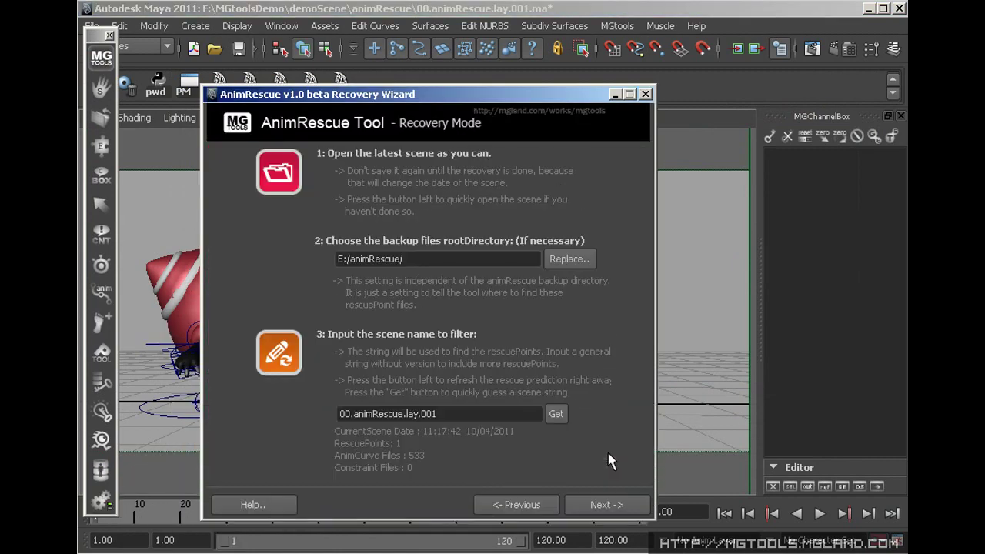
click(608, 505)
click(566, 224)
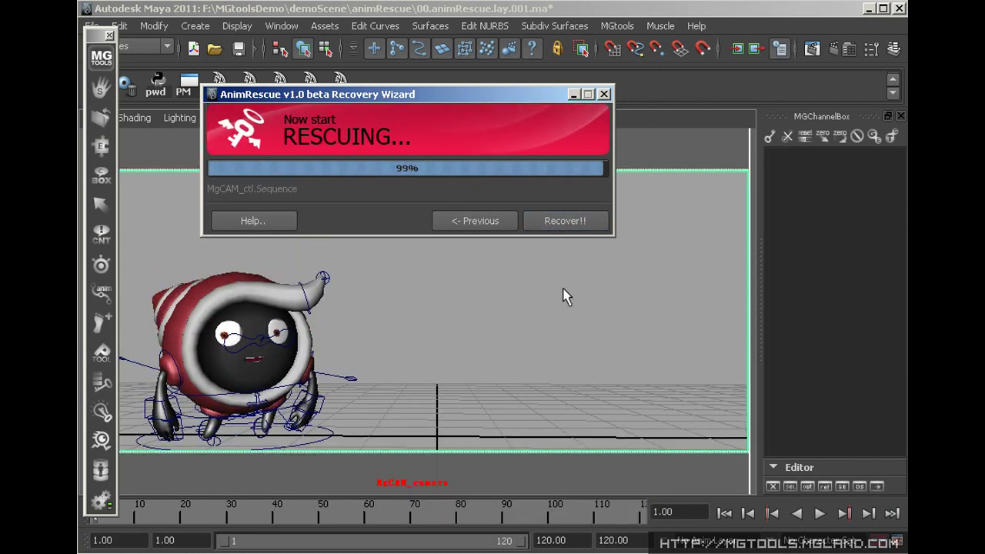
click(571, 223)
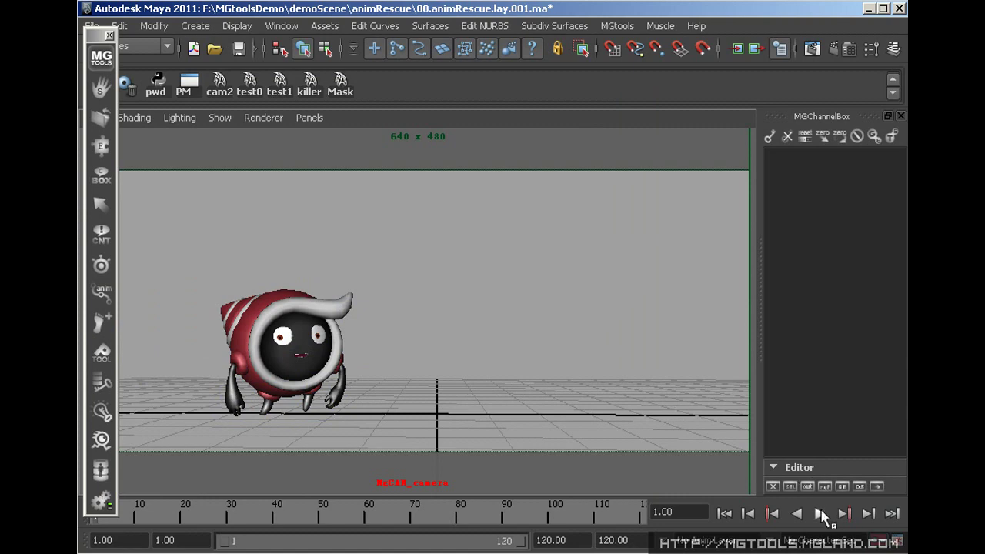
click(820, 513)
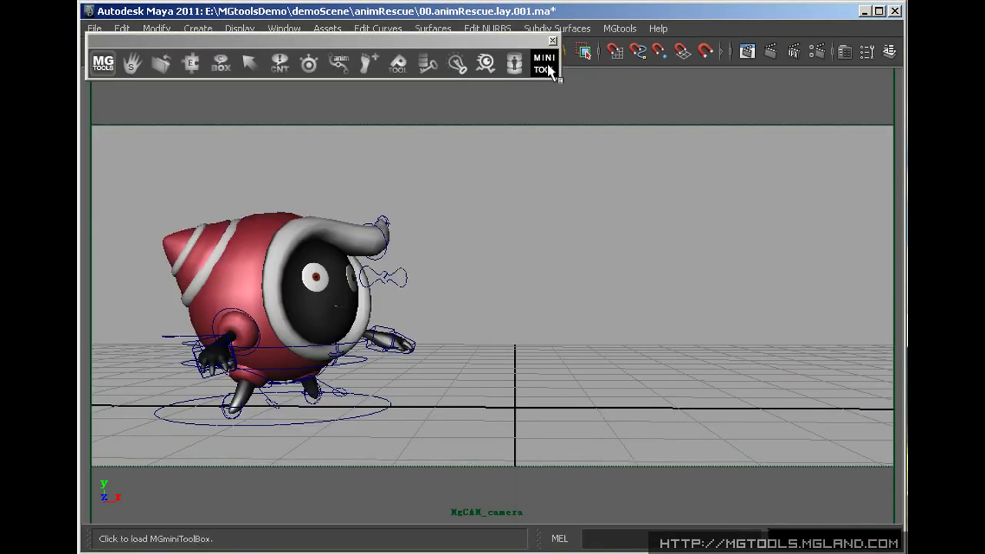
click(548, 69)
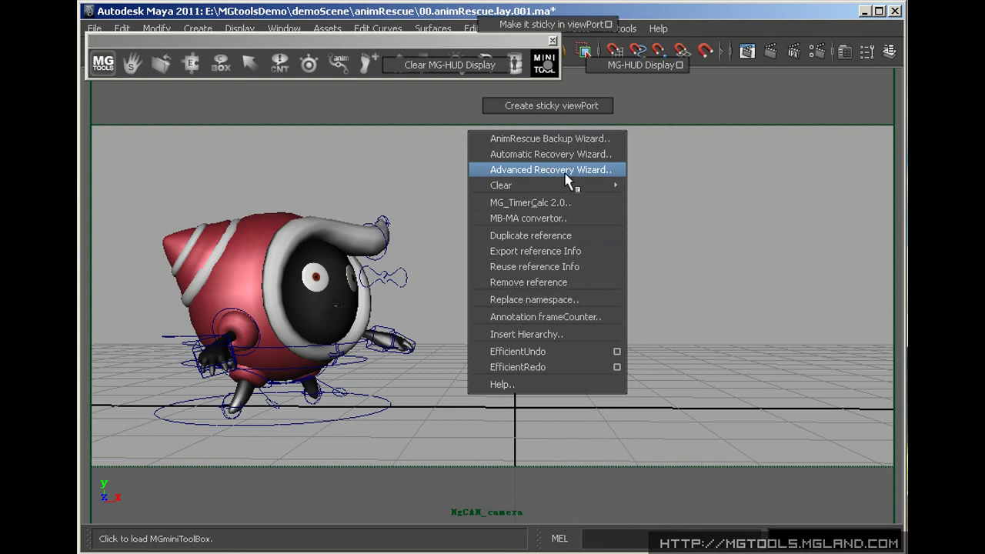
In Advanced Recovery, set the backup root to D:/animRescue/ and pick the scene's backup subfolder
click(567, 171)
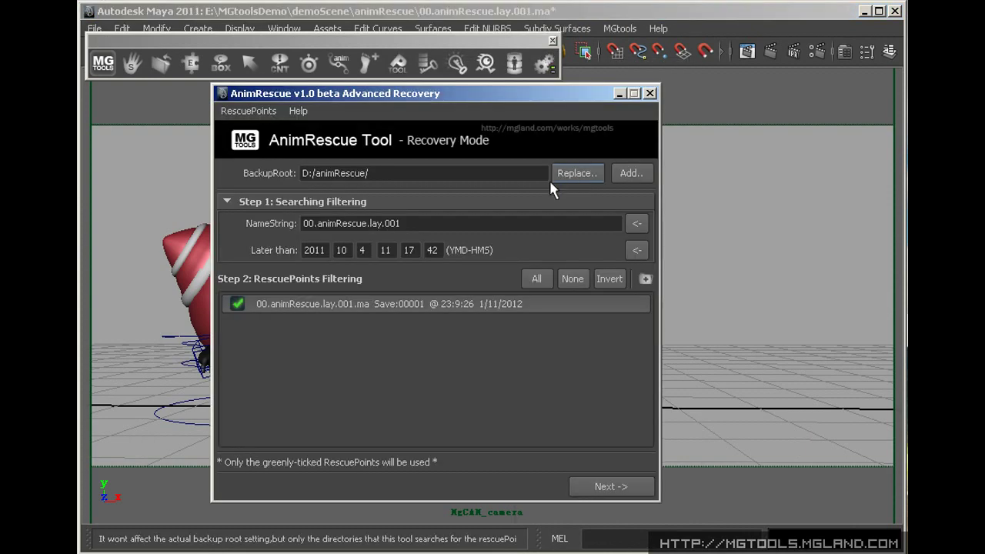
click(645, 279)
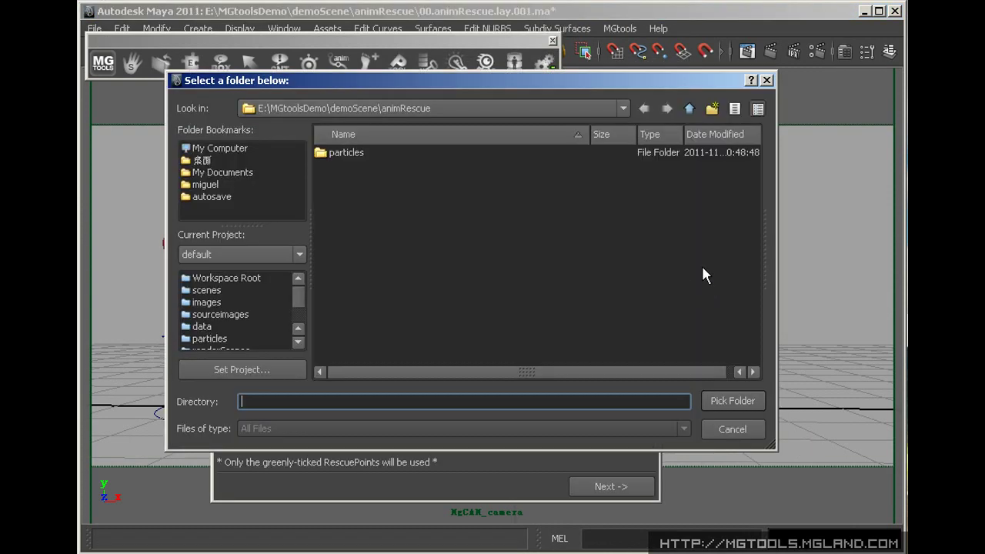
click(223, 149)
double_click(353, 164)
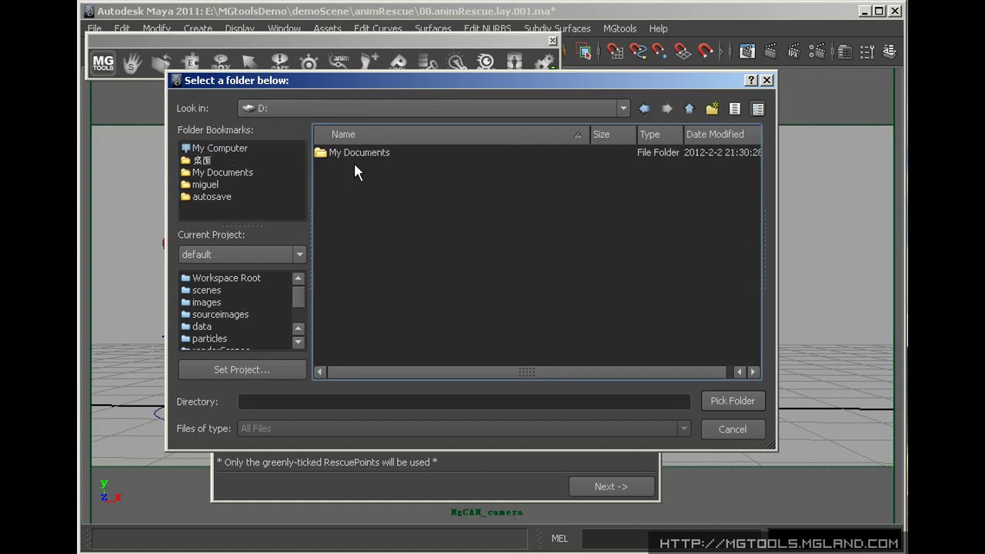
double_click(356, 154)
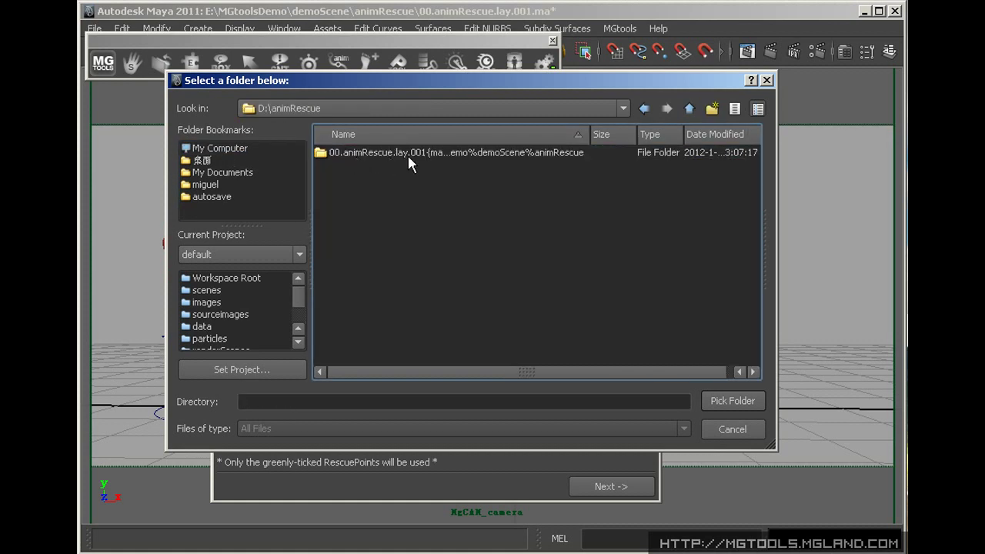
click(446, 153)
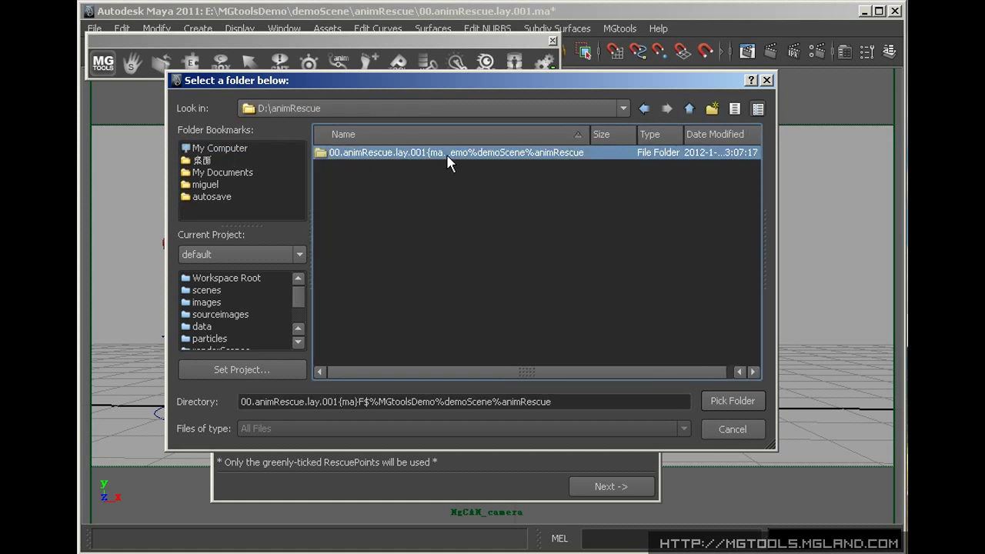
click(735, 430)
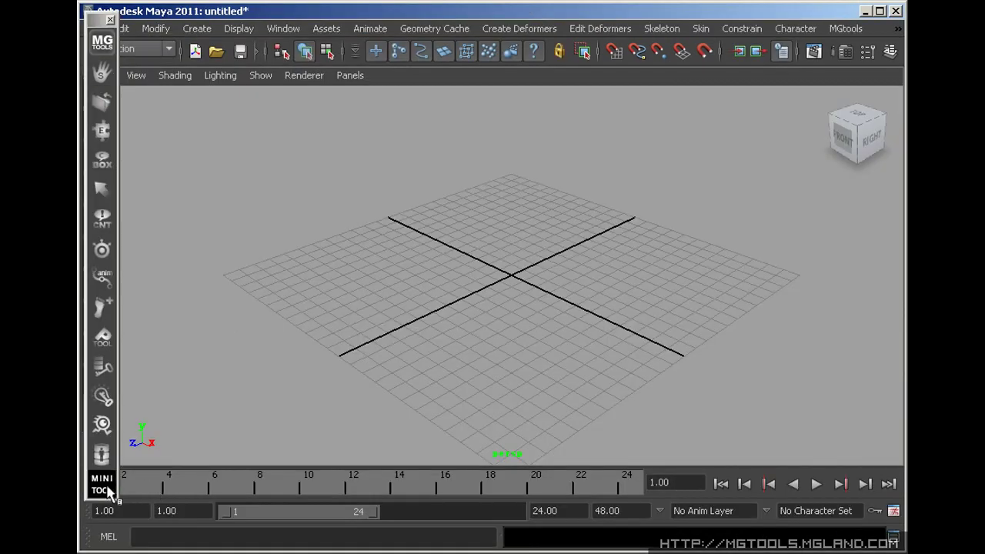
In the AnimRescue Backup Wizard, enable Scene Backup with autosaves to the scene folder and save the config
click(108, 491)
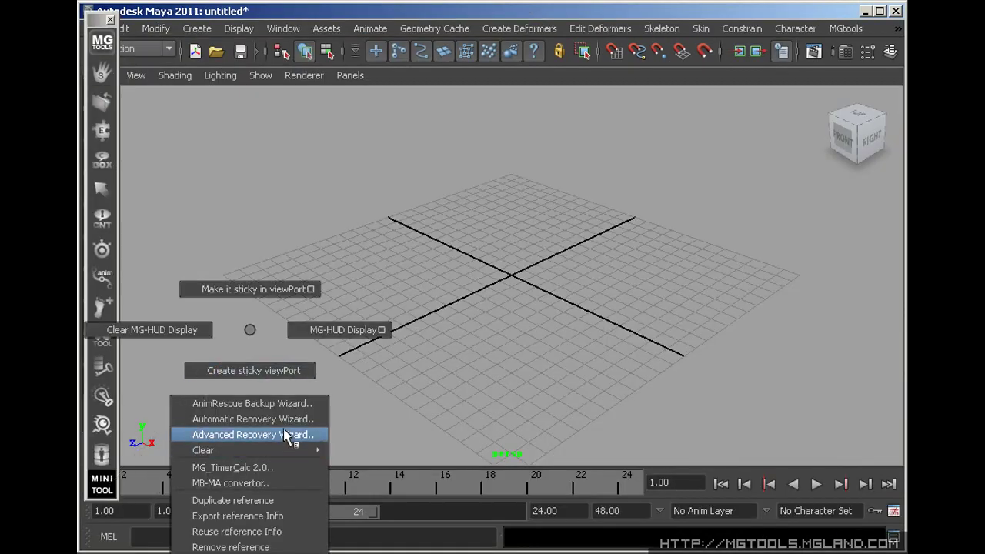
click(285, 405)
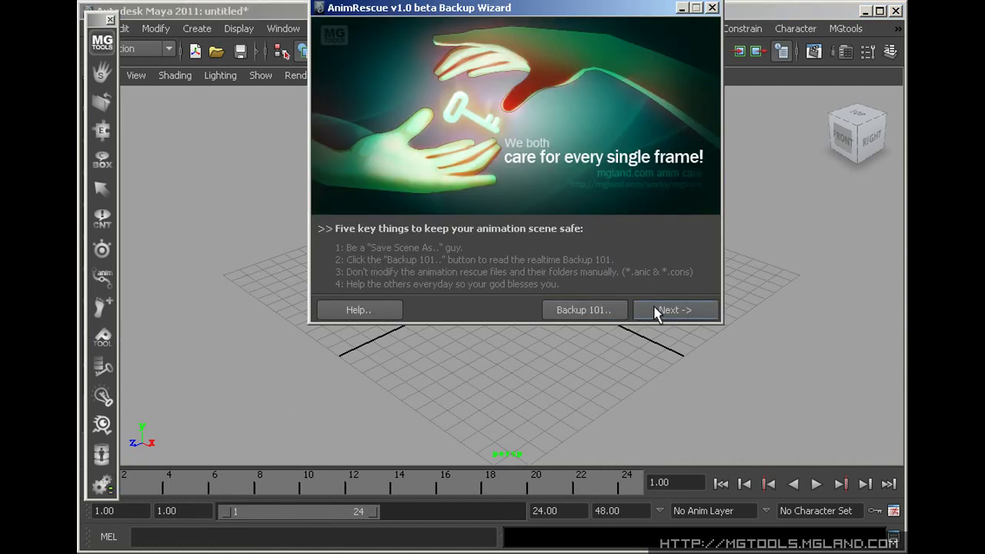
click(679, 312)
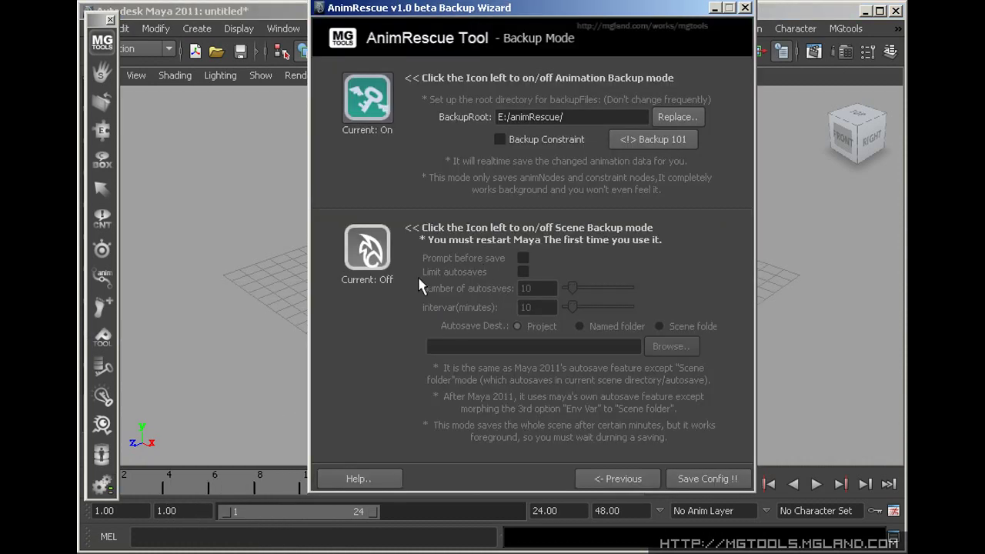
click(387, 247)
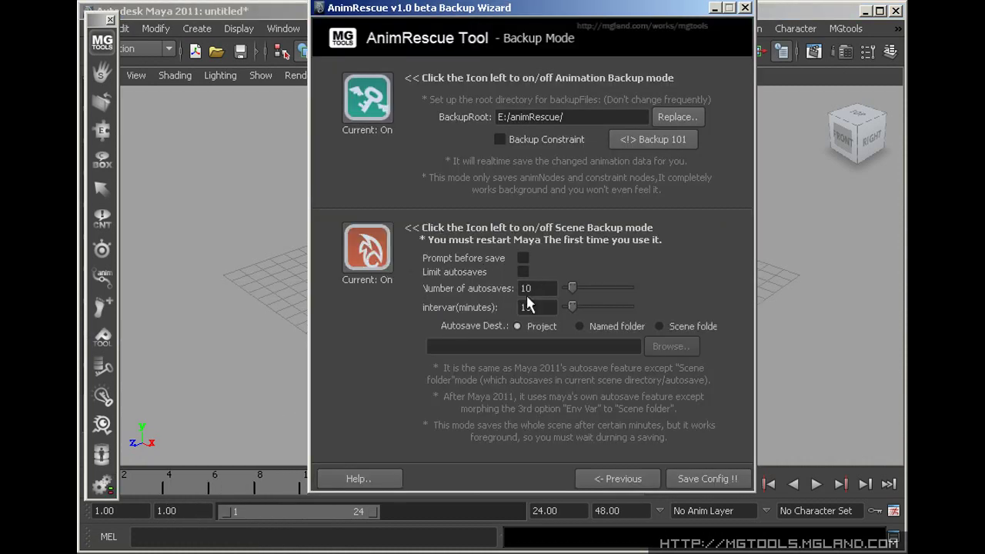
click(658, 325)
click(705, 481)
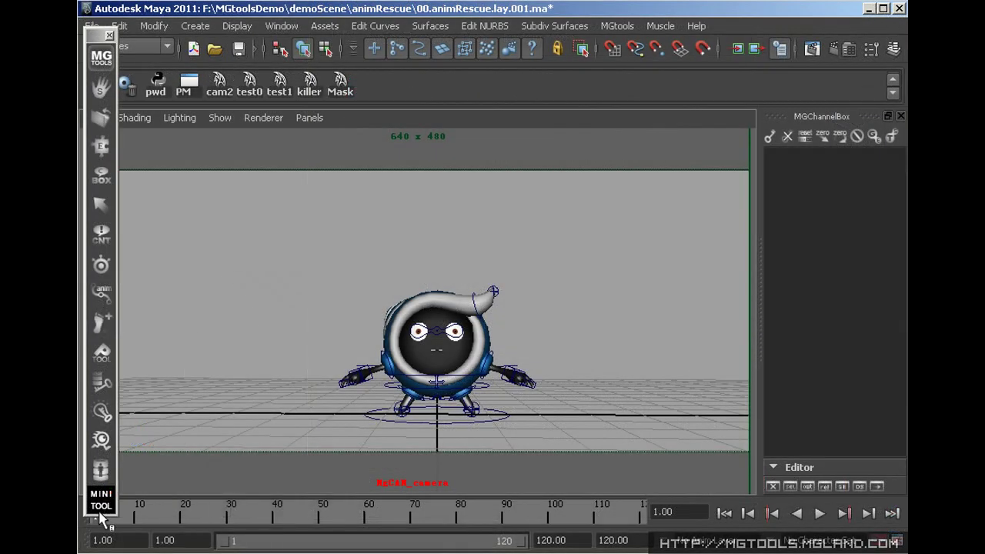
Use Connection Recovery to remap the wild Conch_v2 animation nodes onto namespace Conch_v3 and recover them
right_drag(241, 338, 314, 416)
click(338, 323)
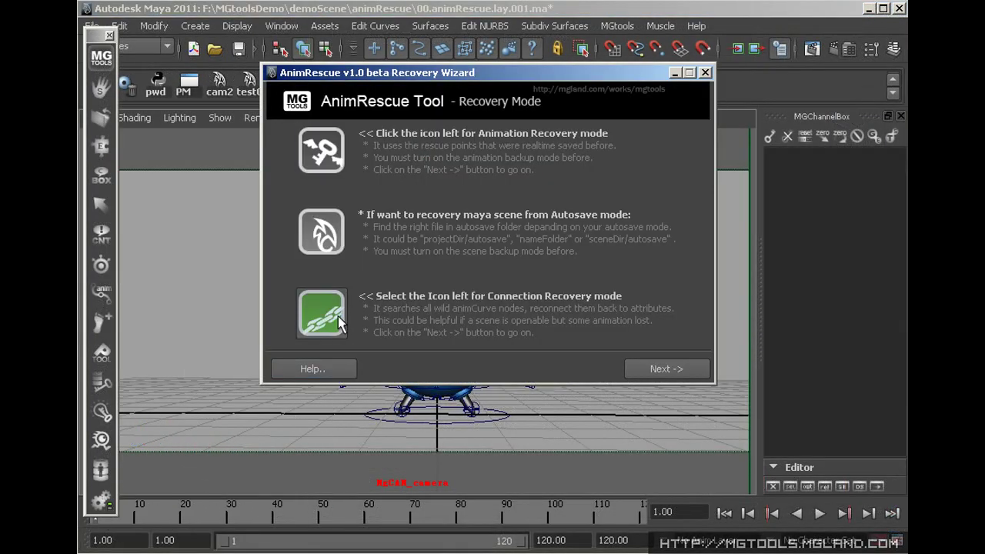
click(696, 375)
click(682, 432)
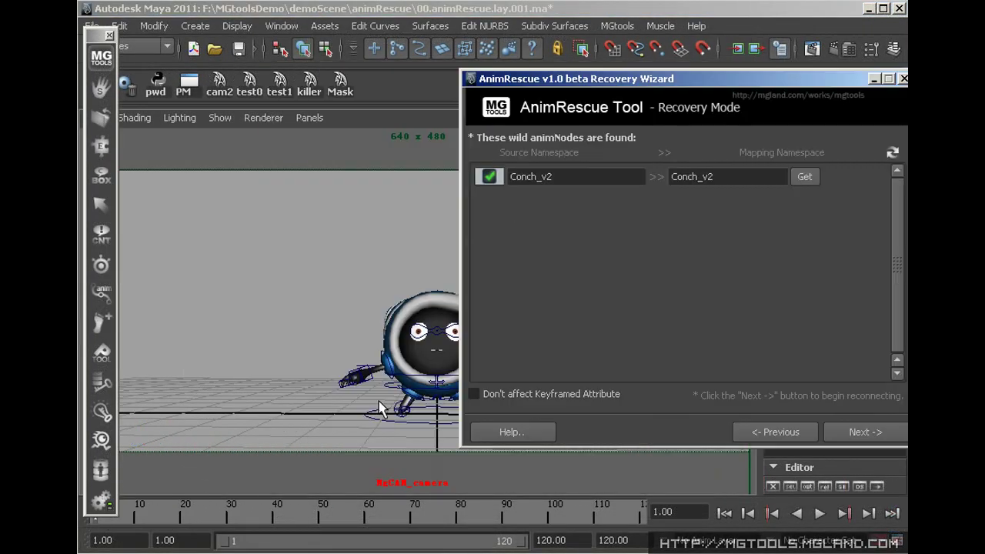
click(804, 176)
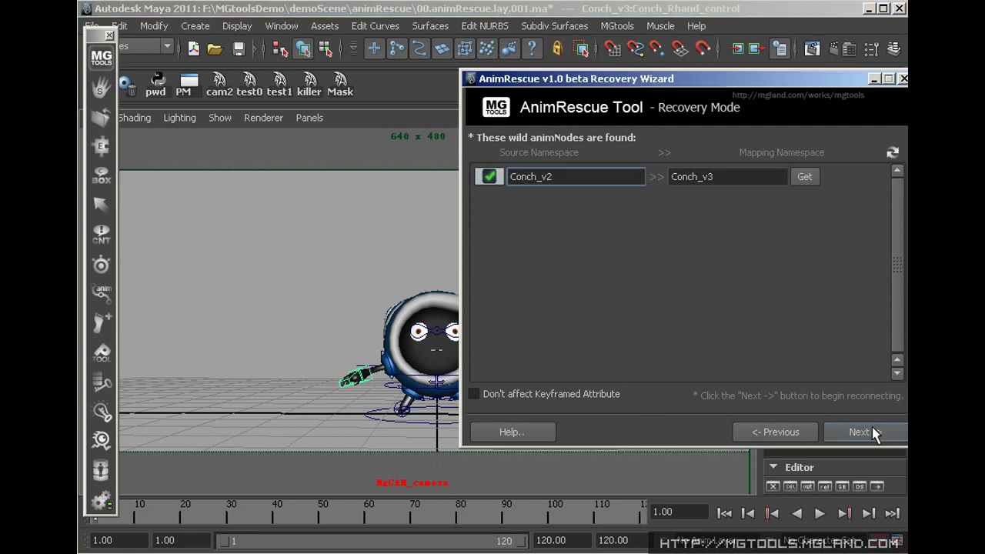
click(861, 432)
click(826, 200)
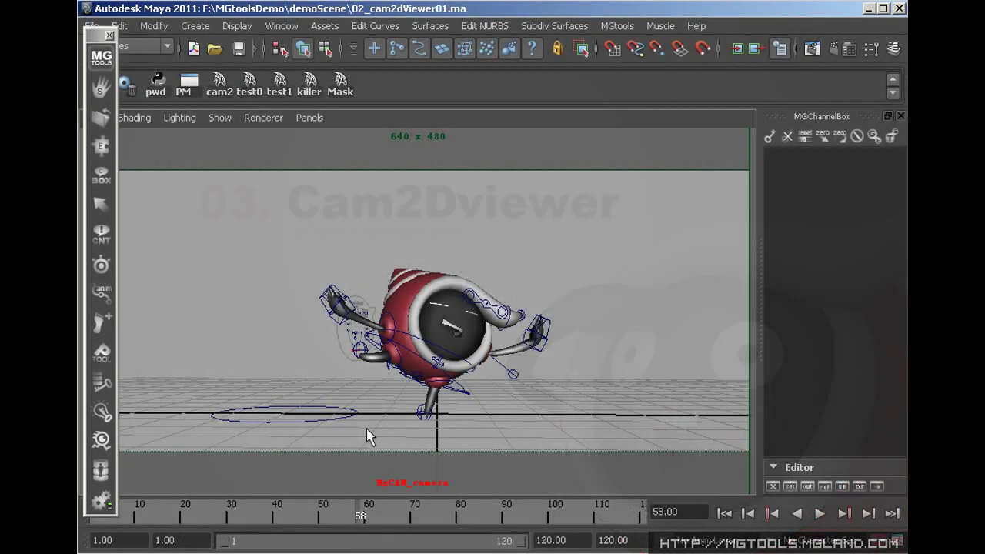
With the cam2D viewer tool, zoom, rotate, reset tilt, box-zoom and reset the view on the character
click(108, 443)
drag(461, 331, 500, 392)
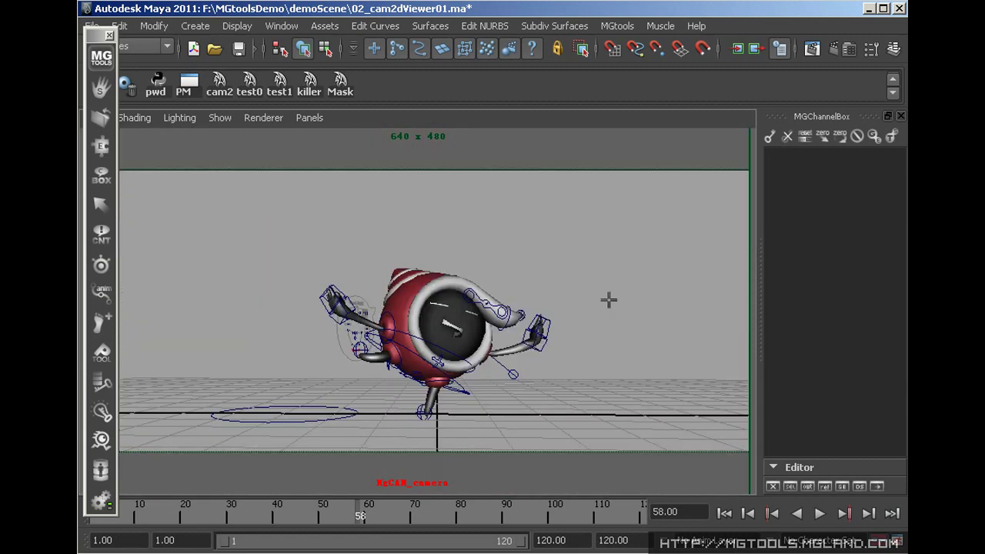
shift+drag(609, 300, 536, 233)
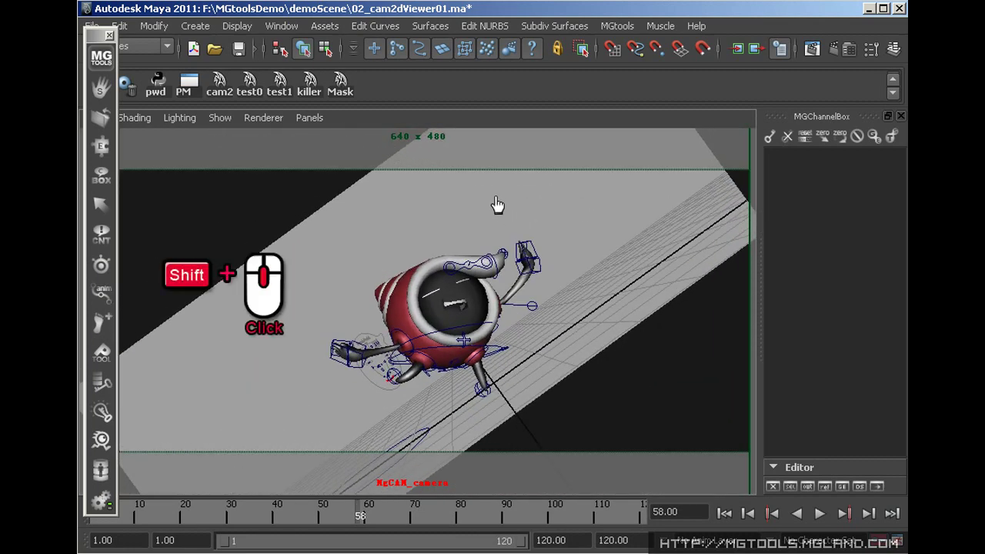
shift+click(596, 247)
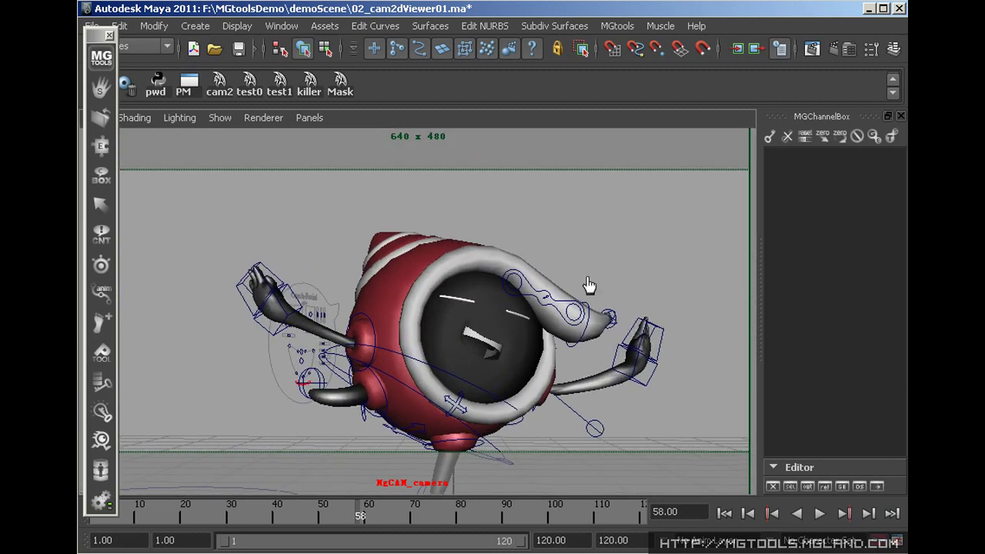
ctrl+click(599, 303)
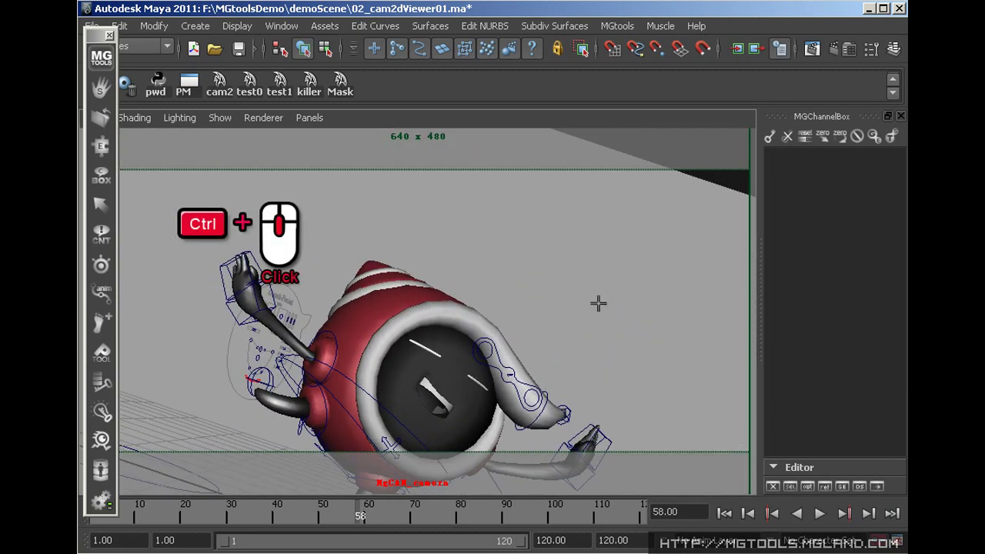
ctrl+middle_click(579, 262)
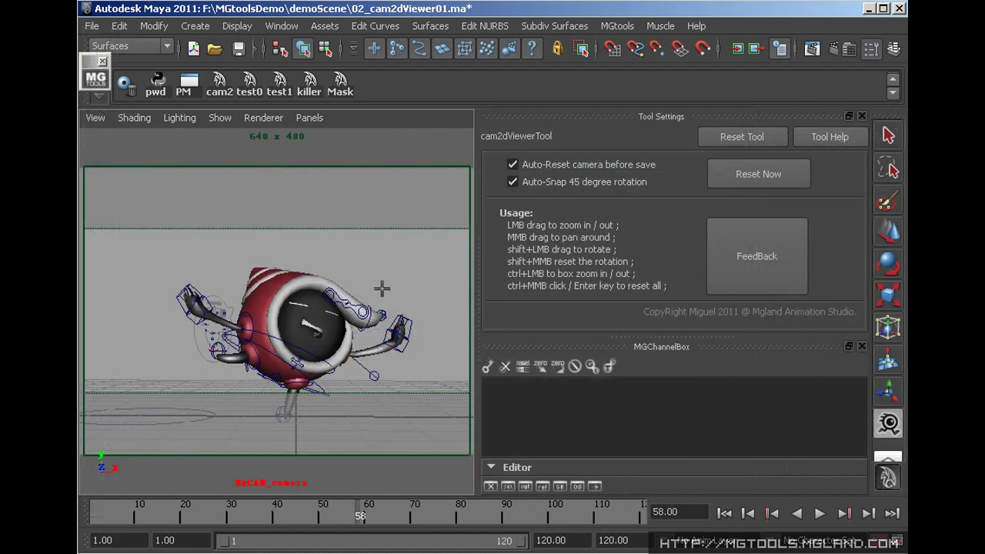
drag(373, 267, 417, 285)
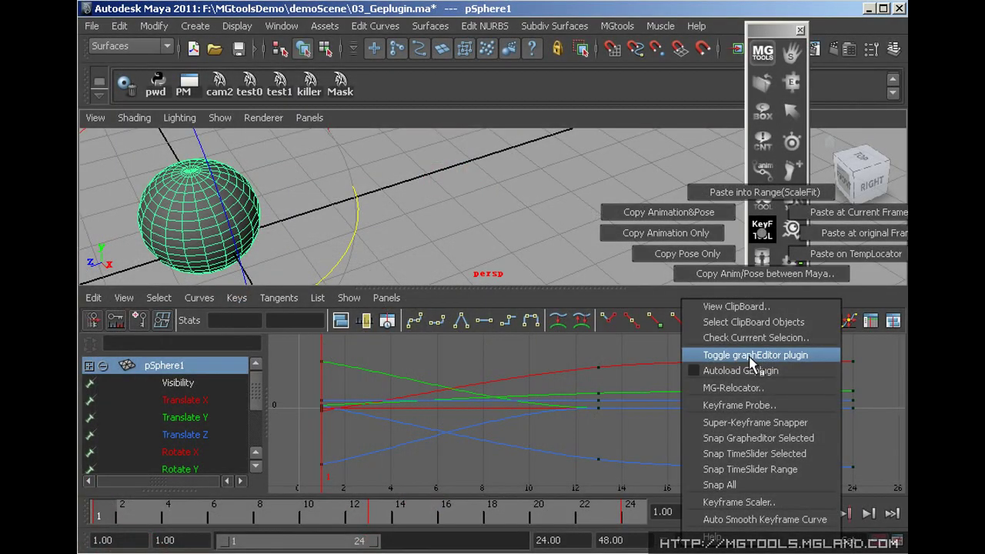
Enable the graphEditor plugin and cycle its XYZ filters through pSphere1's translate and scale curves
click(750, 358)
click(92, 344)
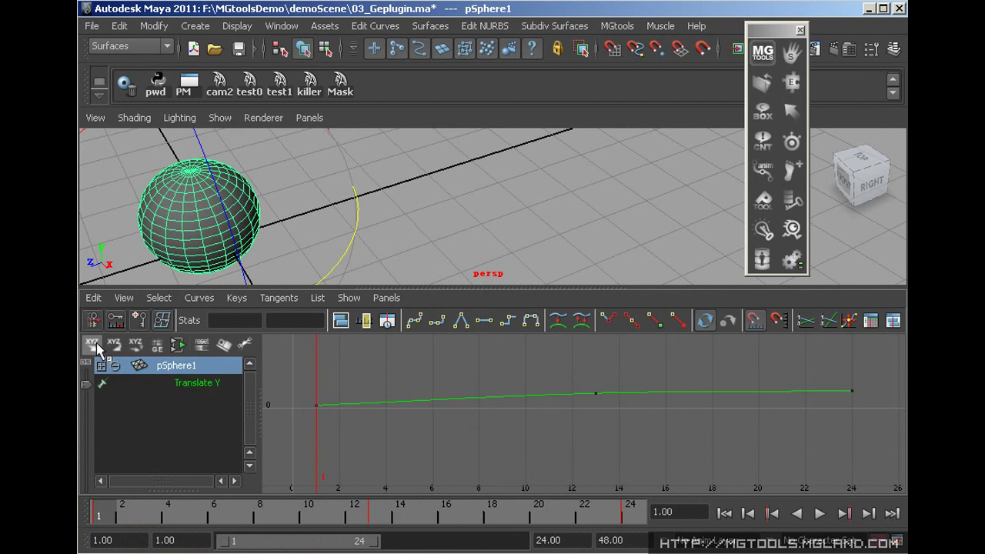
click(99, 346)
click(134, 345)
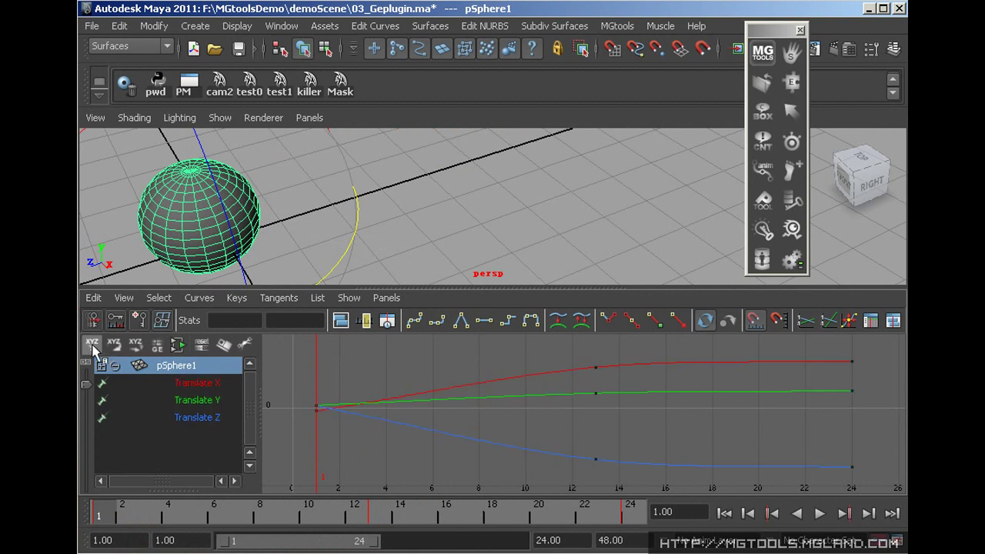
click(133, 346)
click(134, 345)
click(135, 346)
click(135, 346)
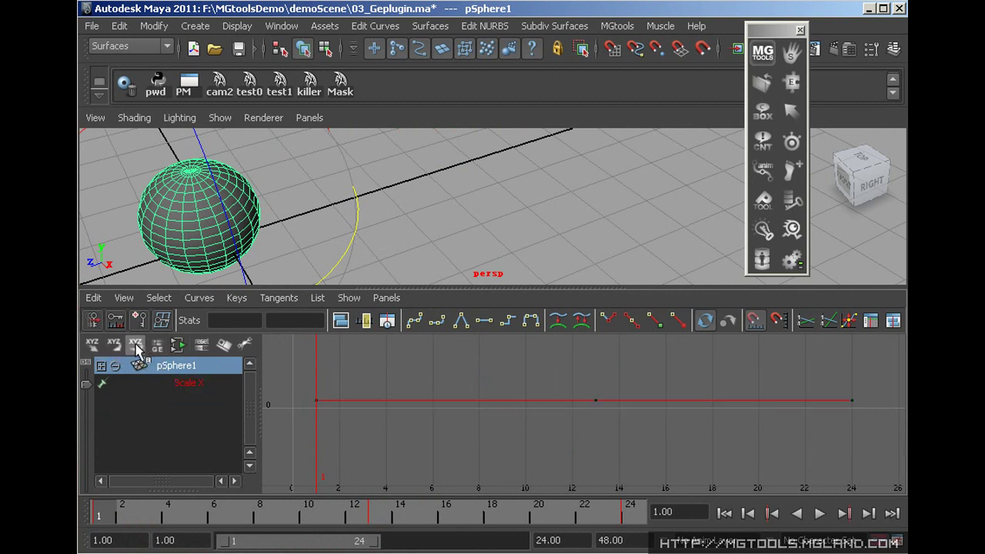
click(136, 345)
Check the filter button options, then select pSphere1's Translate X, Y and Z channels
right_click(136, 345)
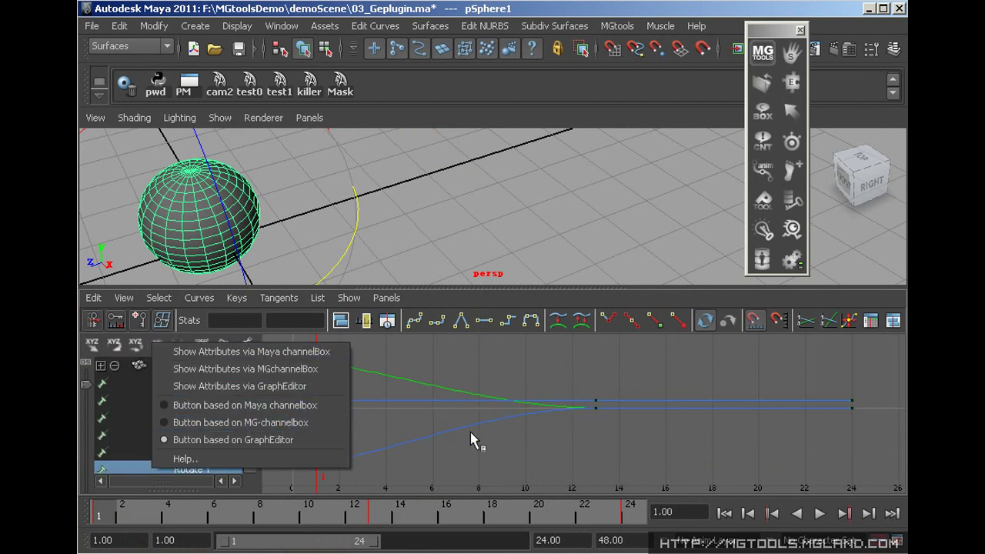
click(417, 425)
drag(196, 400, 193, 435)
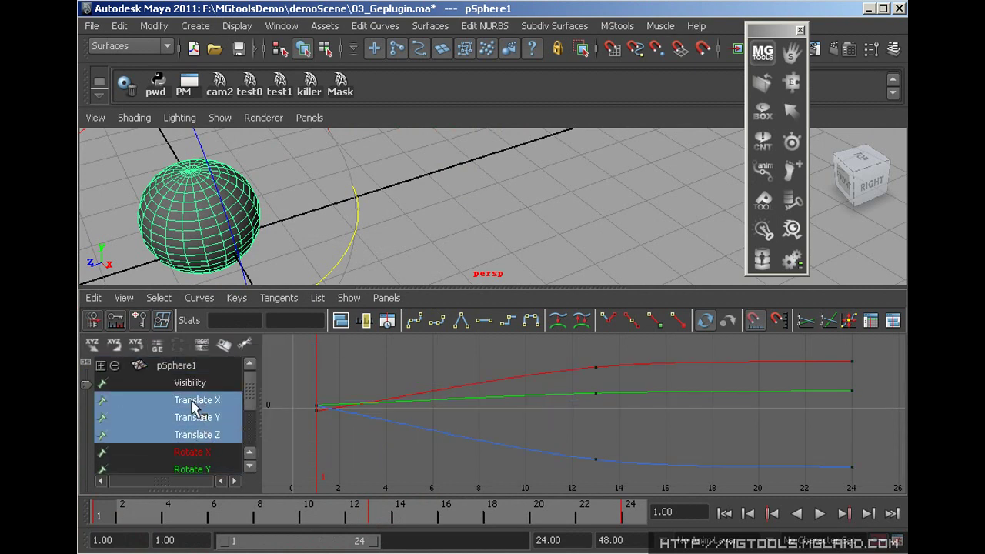
click(174, 366)
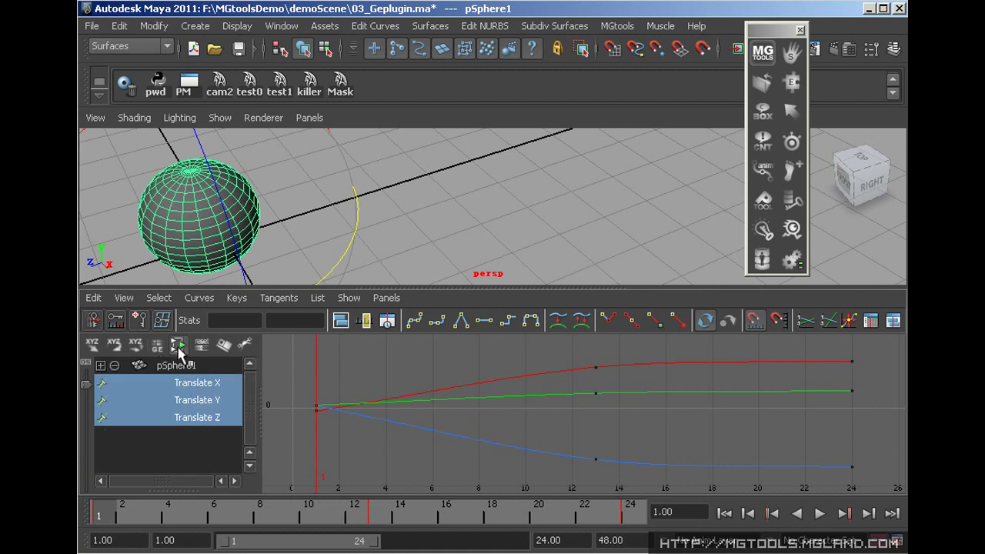
drag(197, 435, 194, 394)
scroll(189, 450, down, 2)
Flatten pSphere1's frame-1 keys to one value, then try aligning the frame 13 and 24 keys and undo it
scroll(197, 407, up, 3)
click(176, 365)
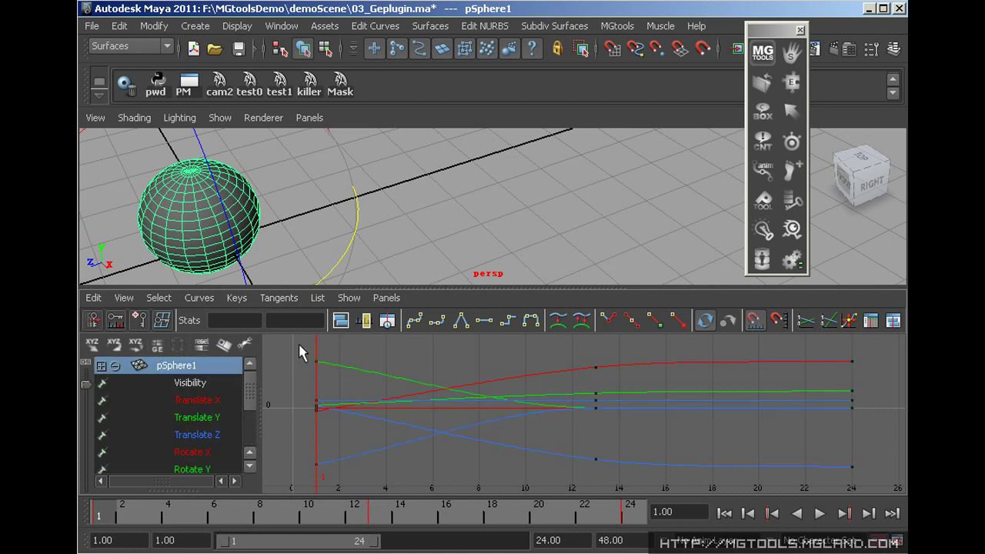
drag(299, 344, 358, 510)
click(200, 344)
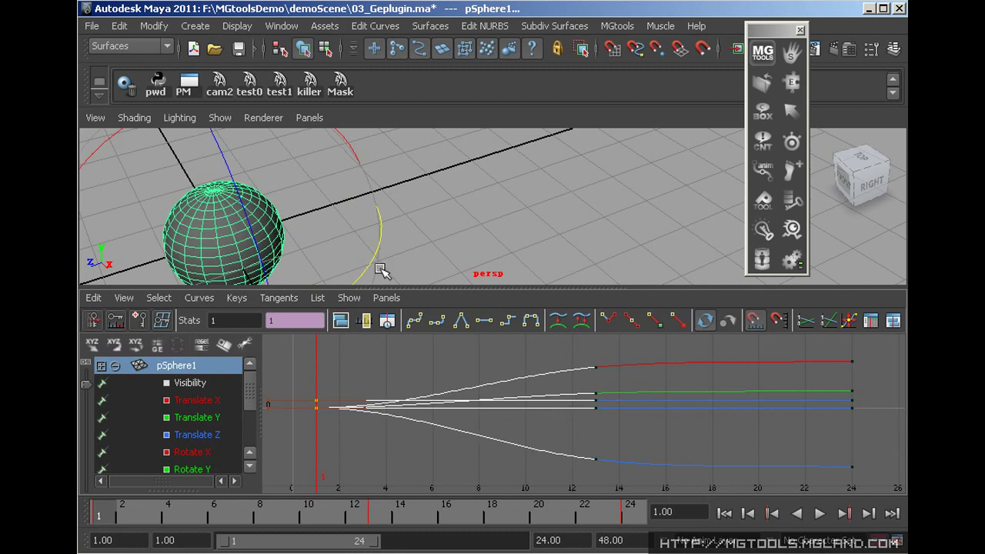
click(852, 362)
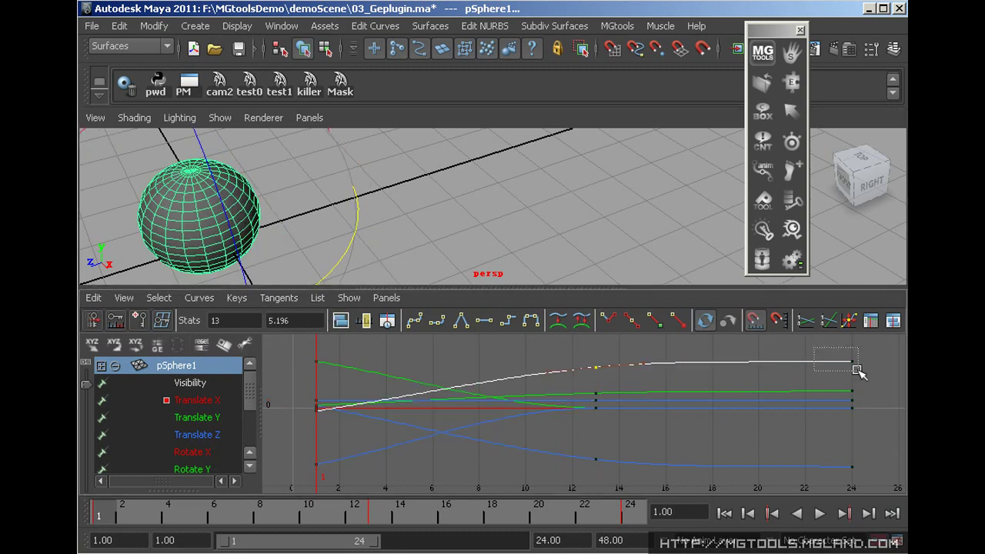
click(225, 344)
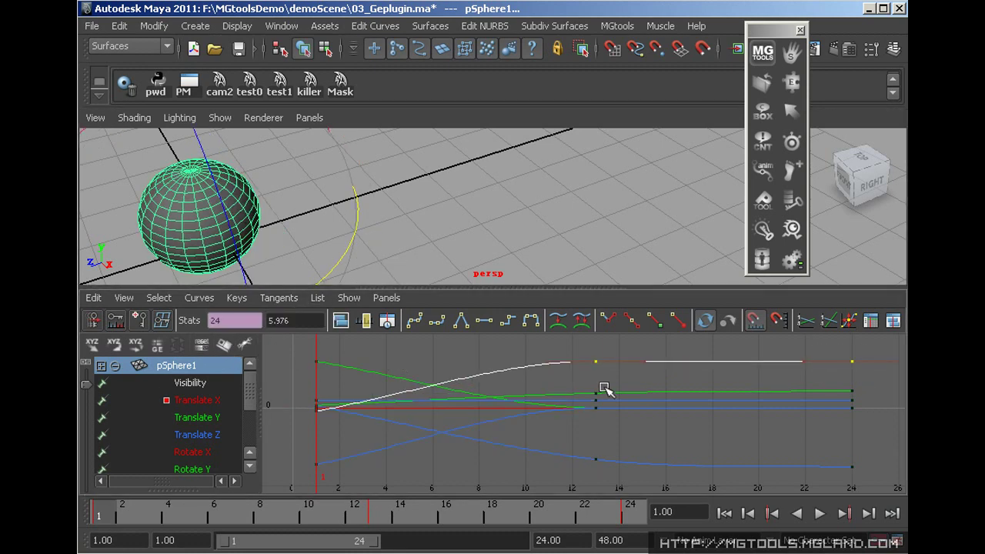
click(245, 344)
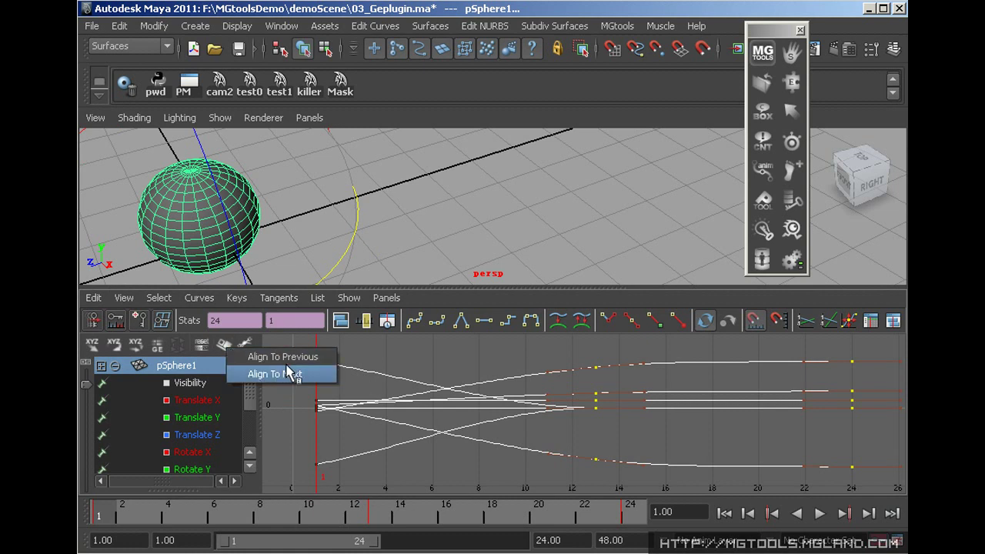
click(307, 358)
key(ctrl+z)
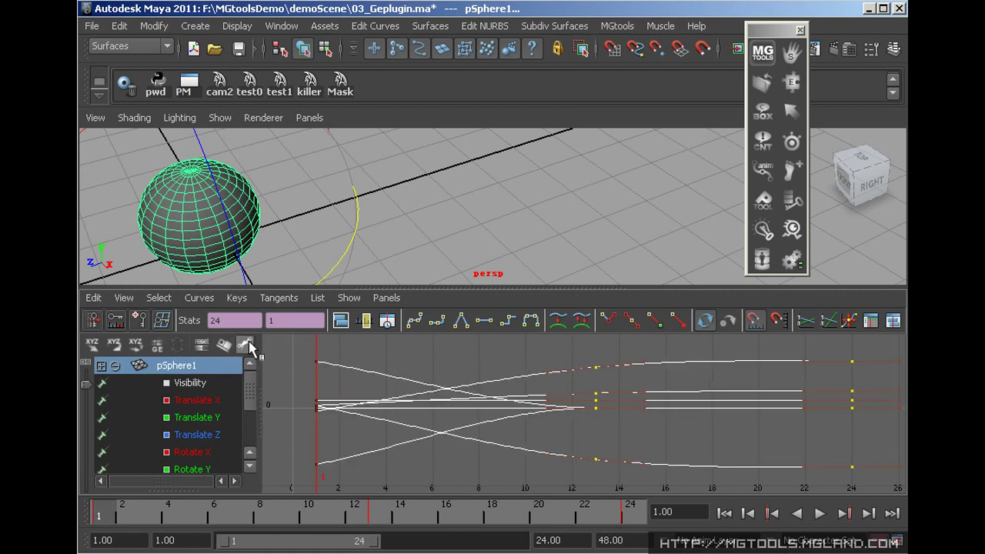
click(510, 367)
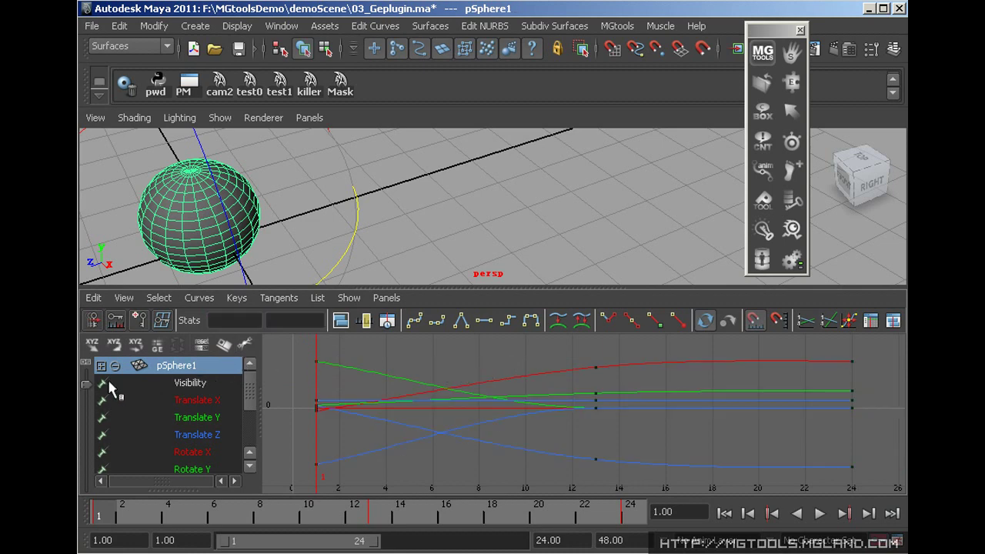
Stop playback at frame 7, select all sphere curves, enable Graph Editor plugin autoloading, then deselect
key(alt+v)
click(241, 521)
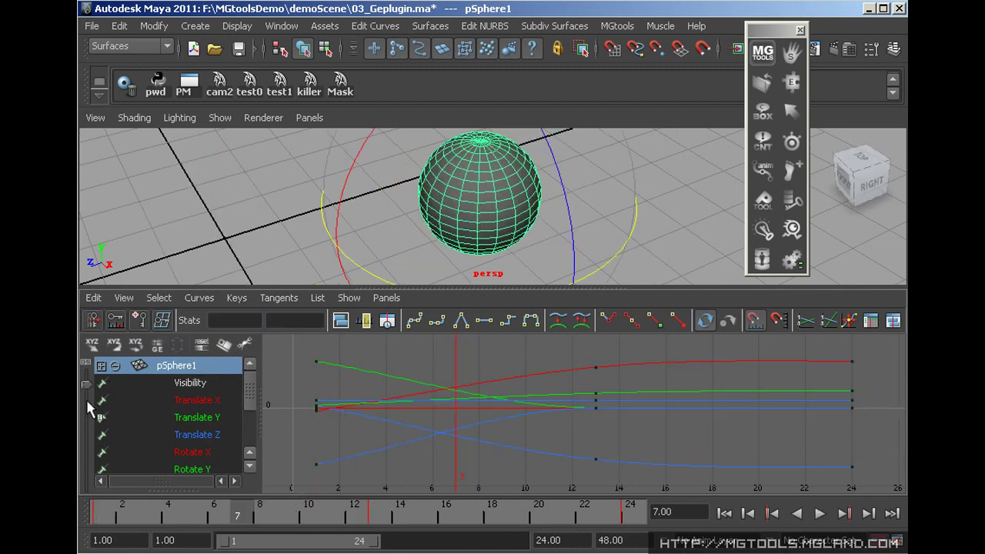
mouse_move(87, 393)
mouse_down()
mouse_move(87, 408)
mouse_move(86, 376)
mouse_move(86, 450)
mouse_move(88, 369)
mouse_move(88, 390)
mouse_up()
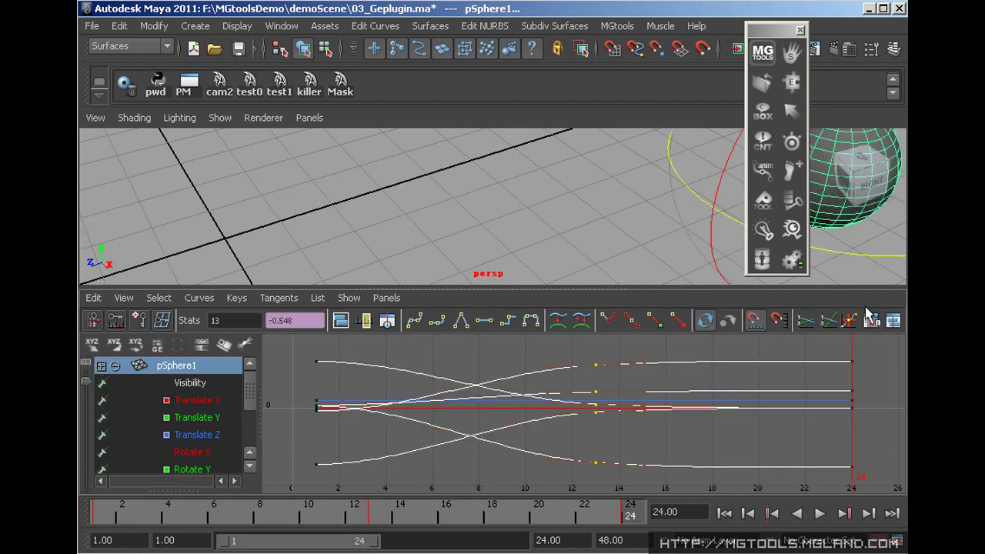
right_click(766, 235)
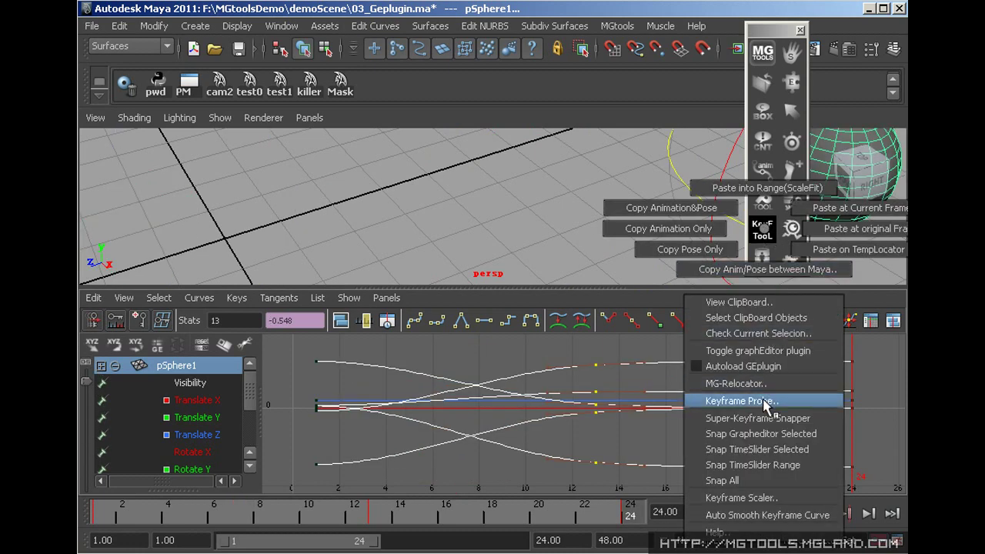
click(699, 368)
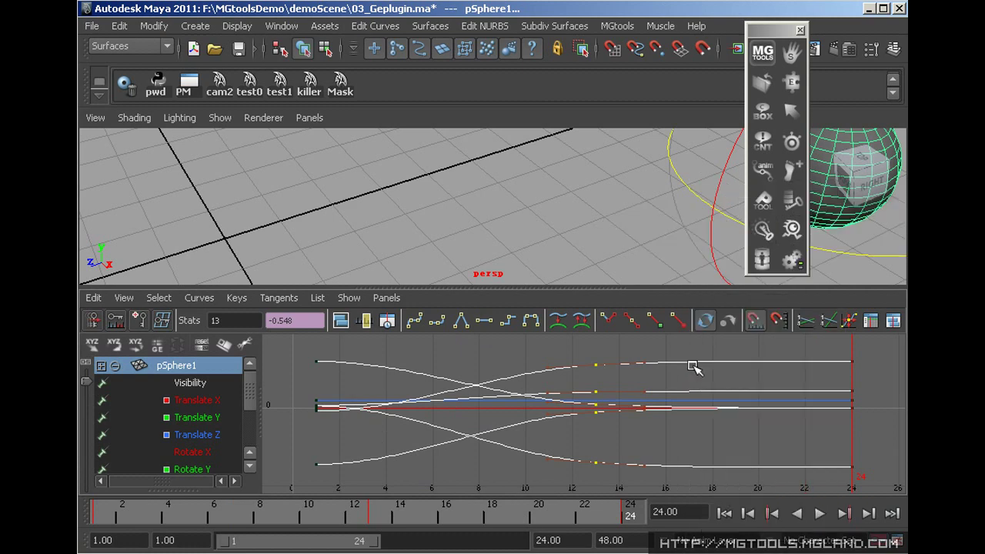
click(481, 222)
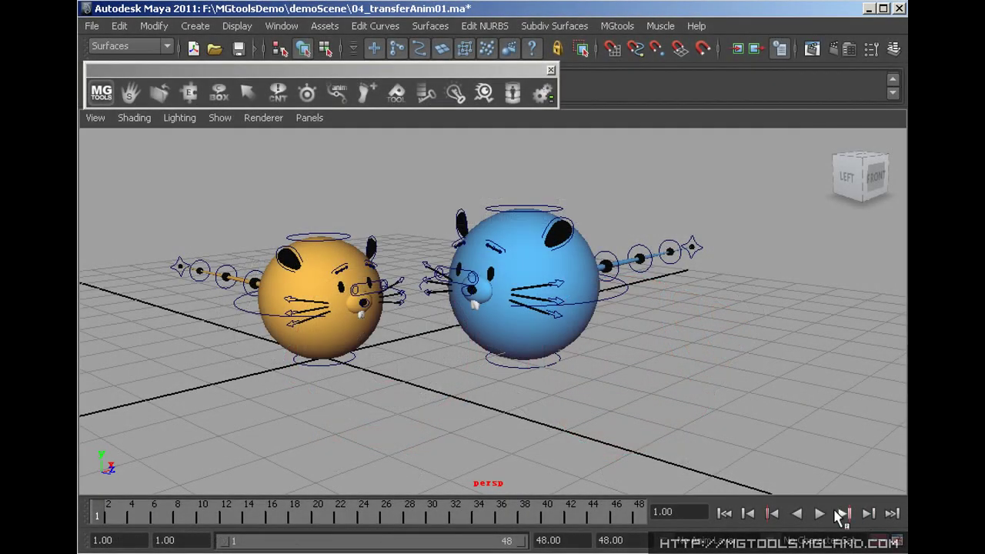
Preview the mice animation, then load the orange mouse's 29 controls into the Selection Manager
click(821, 513)
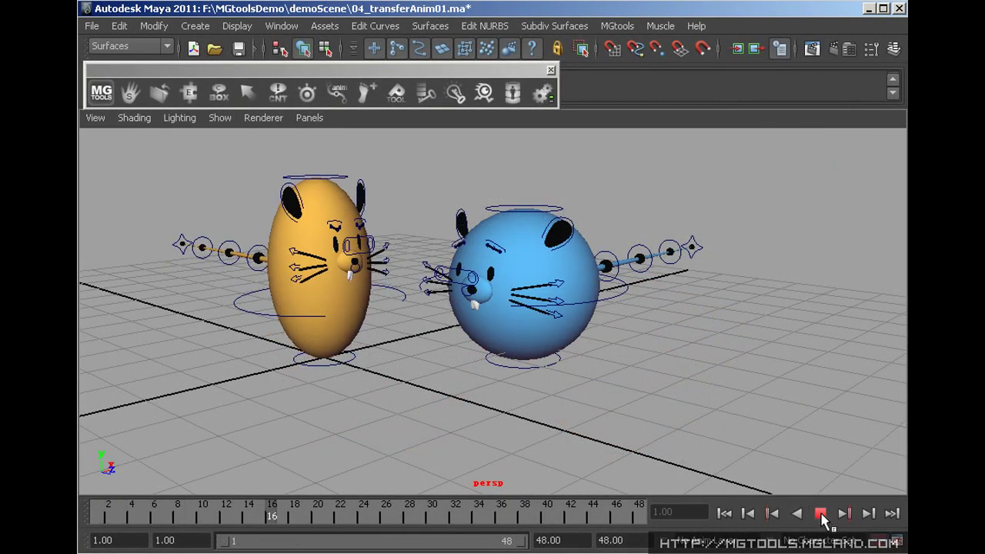
click(820, 514)
drag(139, 186, 410, 402)
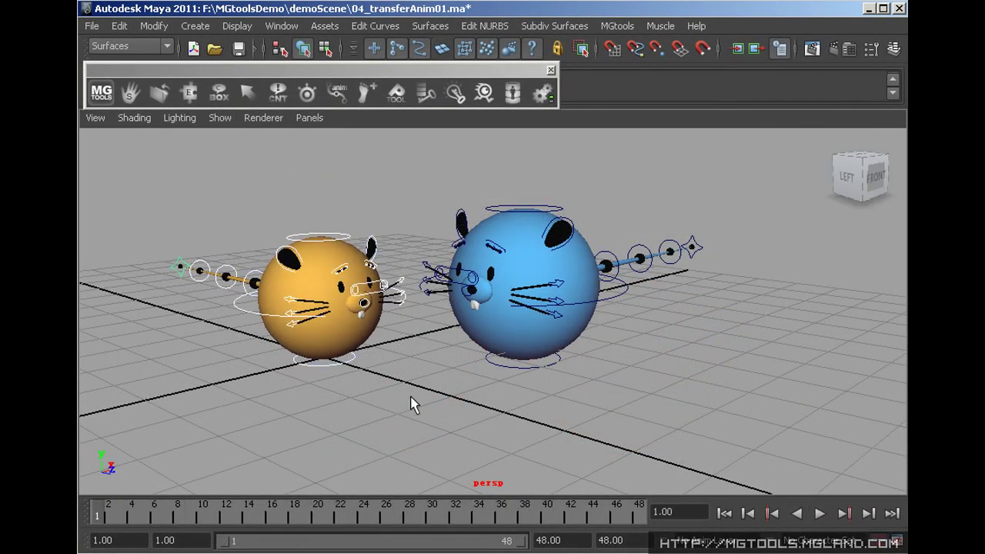
right_drag(247, 93, 267, 147)
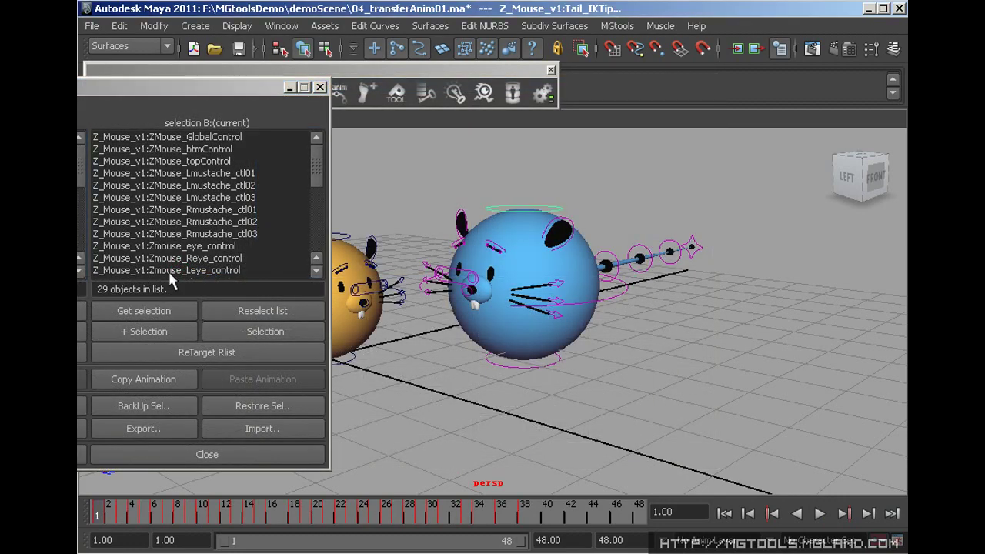
click(202, 356)
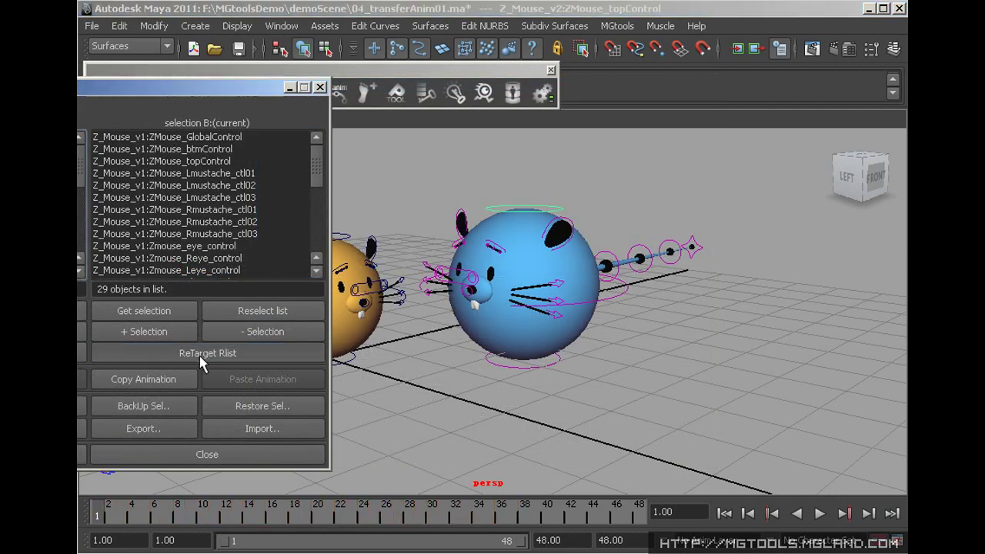
Retarget the list to Z_Mouse_v2, copy and paste the animation, and play it back
click(539, 266)
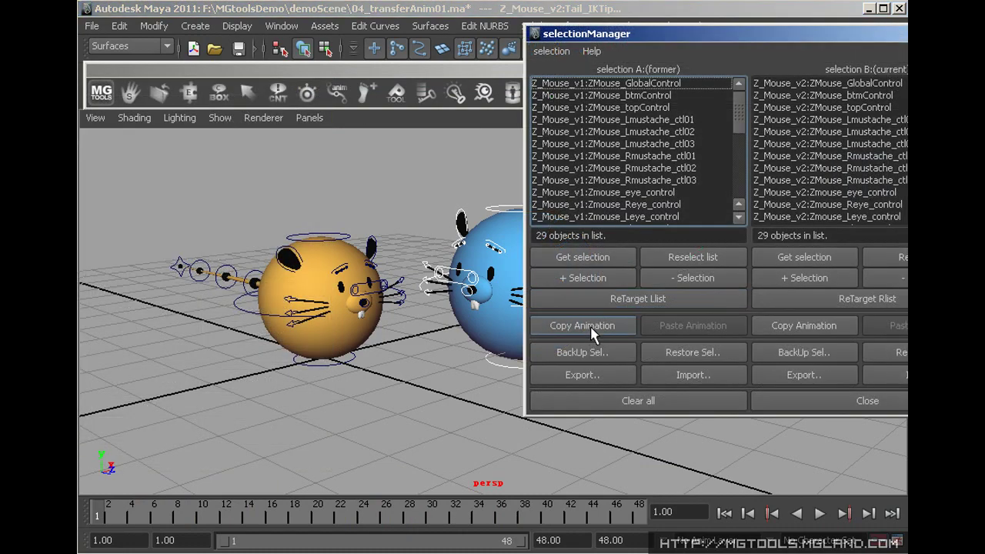
click(590, 326)
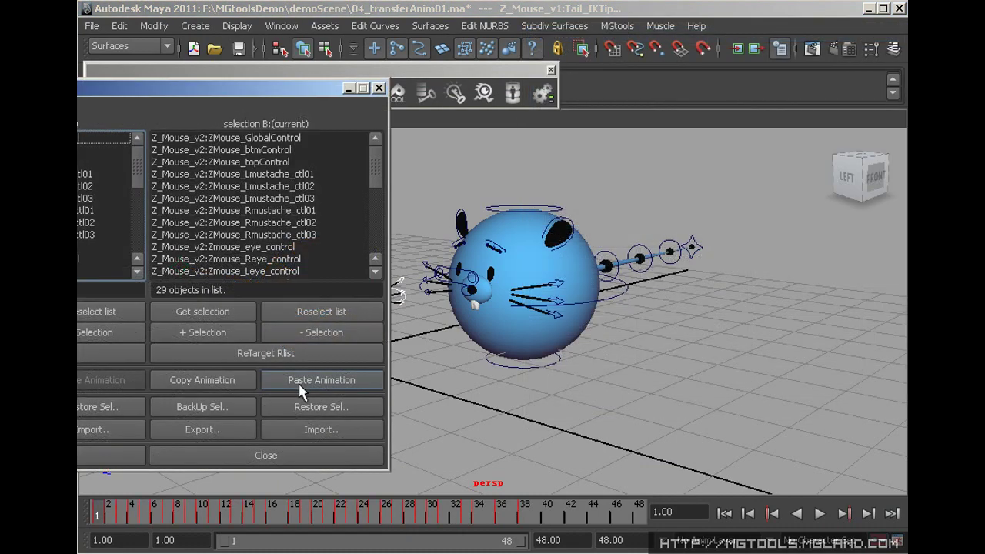
click(304, 388)
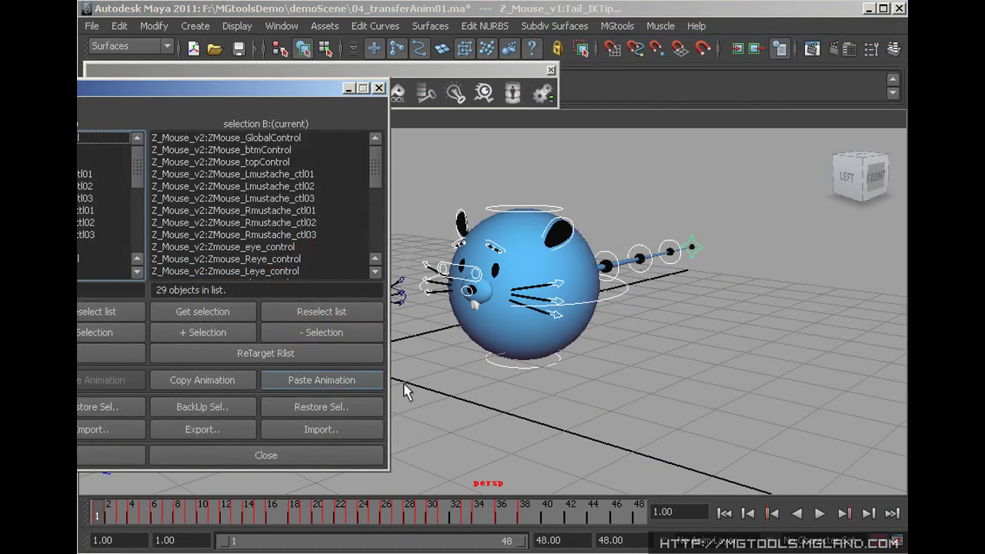
click(820, 514)
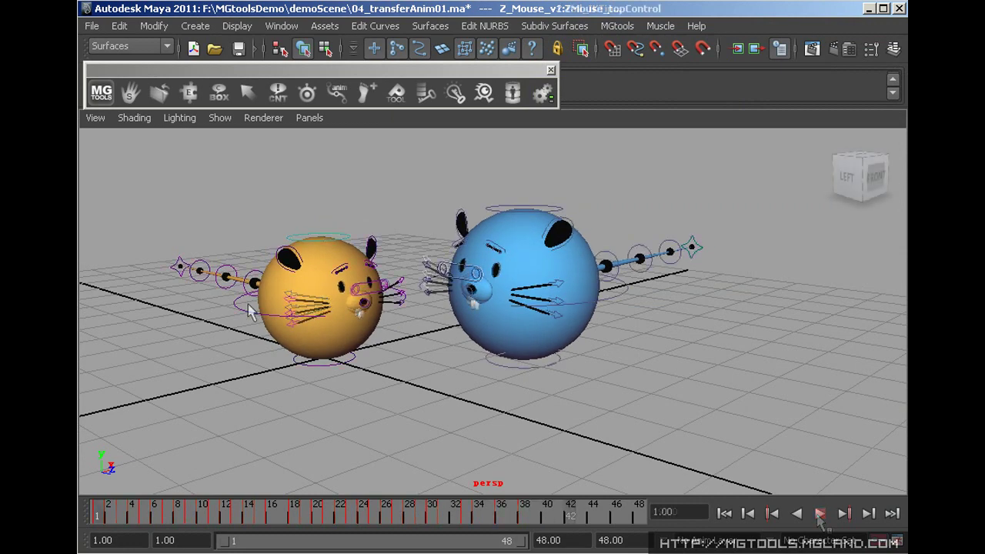
Copy the yellow mouse's bottom-control pose to the clipboard with Copy Anim/Pose between Maya
click(320, 361)
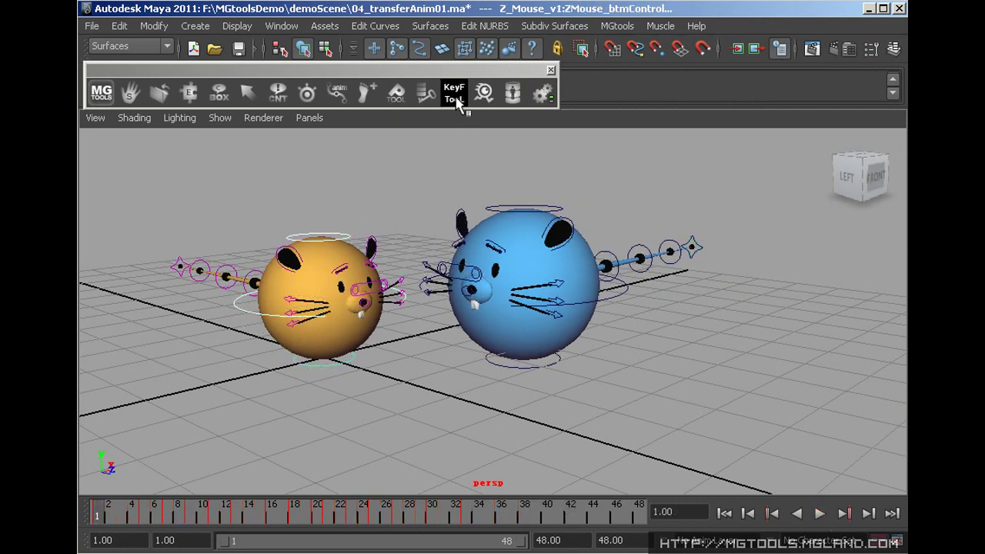
right_click(455, 100)
click(456, 137)
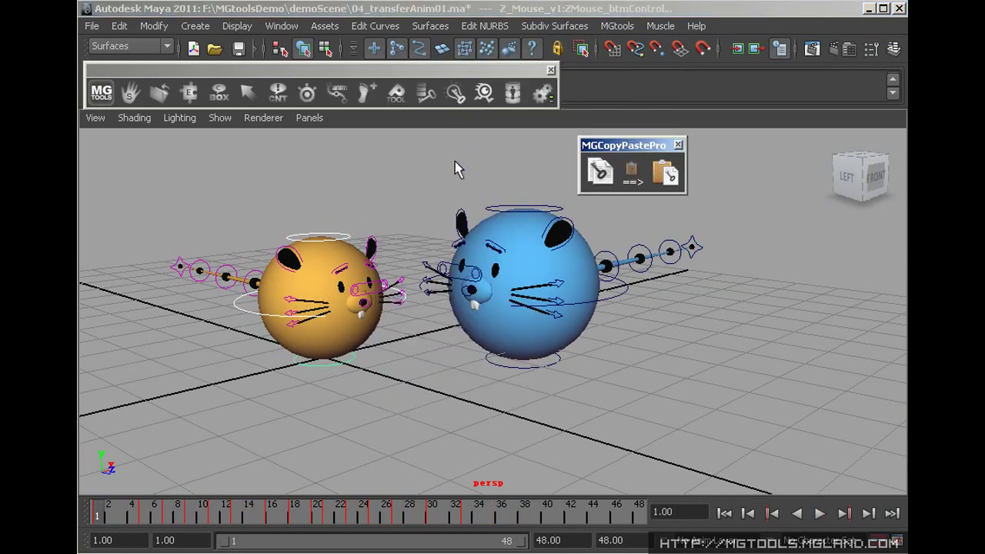
click(601, 172)
In the other Maya session, select the clipboard objects, then bring up the Animation Library
key(alt+Tab)
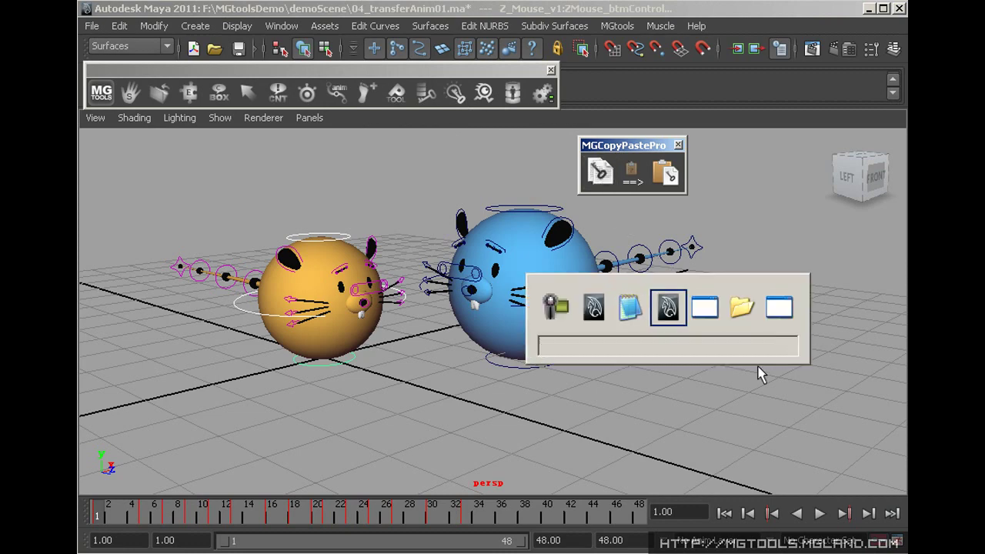
click(334, 363)
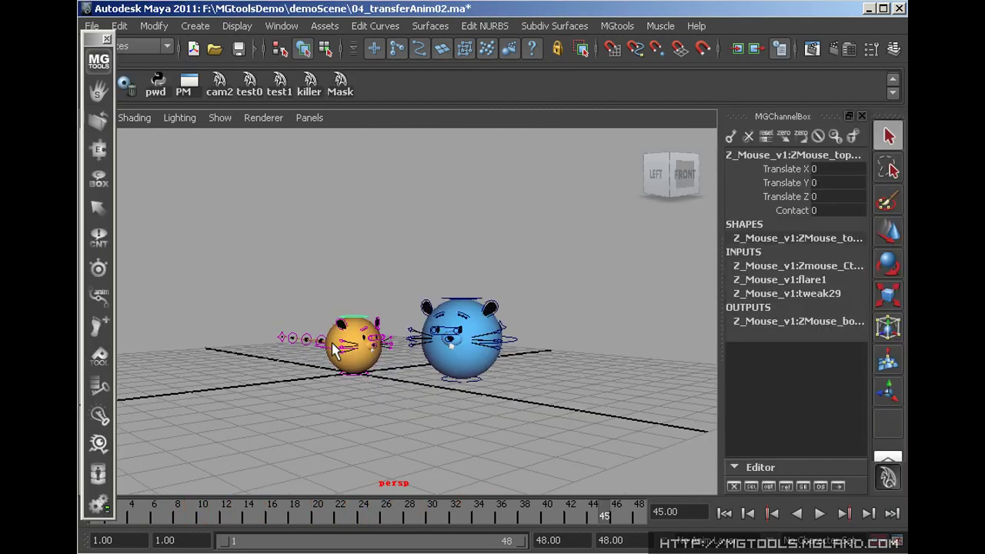
click(352, 378)
right_drag(245, 345, 235, 404)
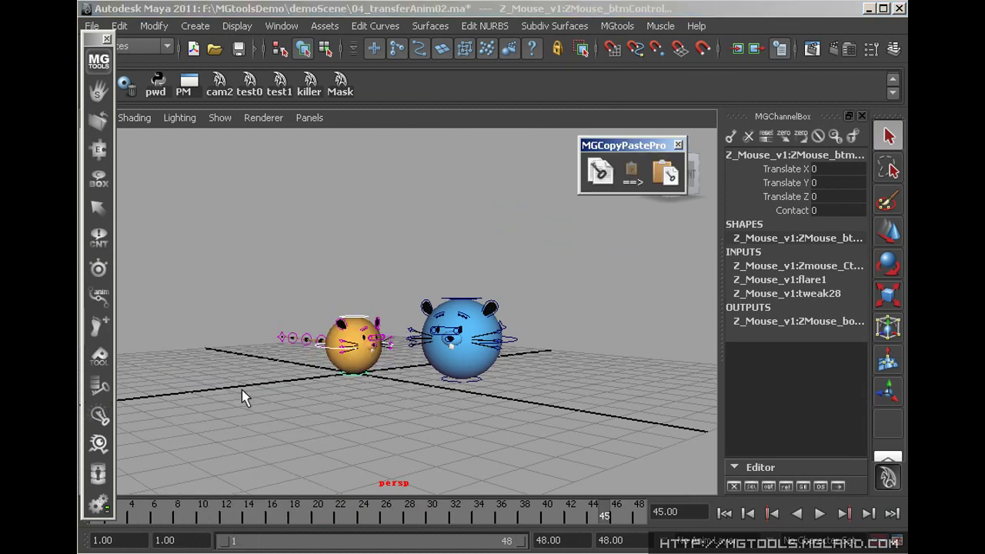
click(638, 209)
right_click(631, 167)
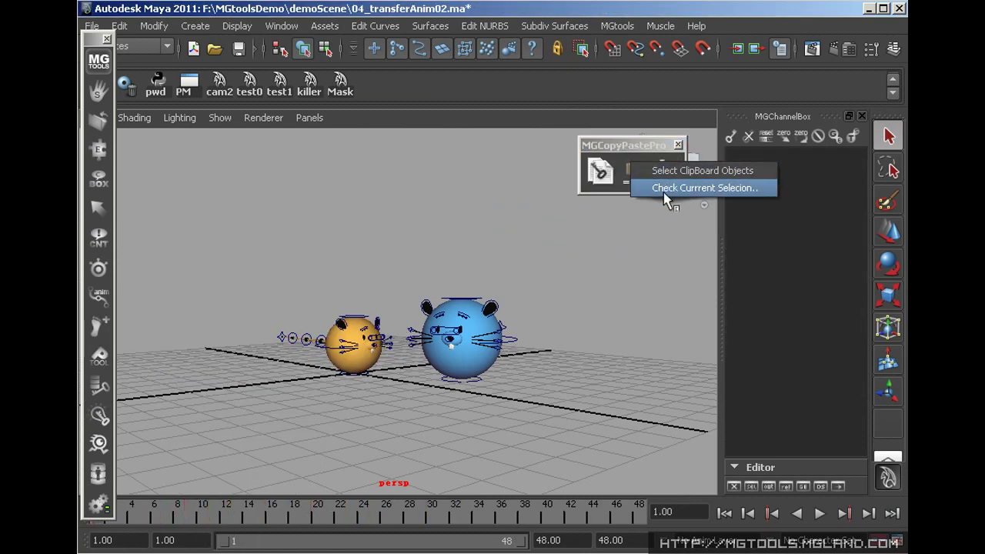
click(691, 179)
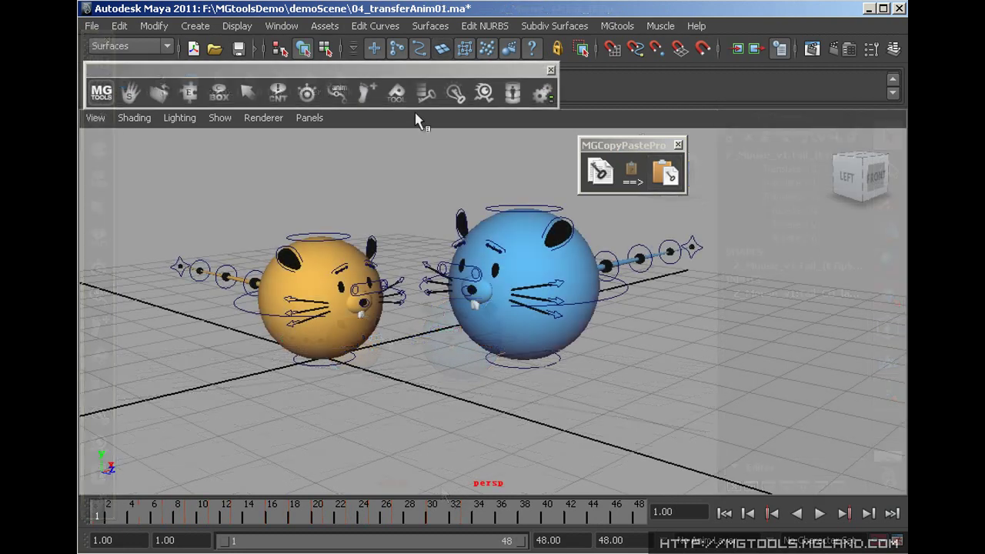
click(430, 100)
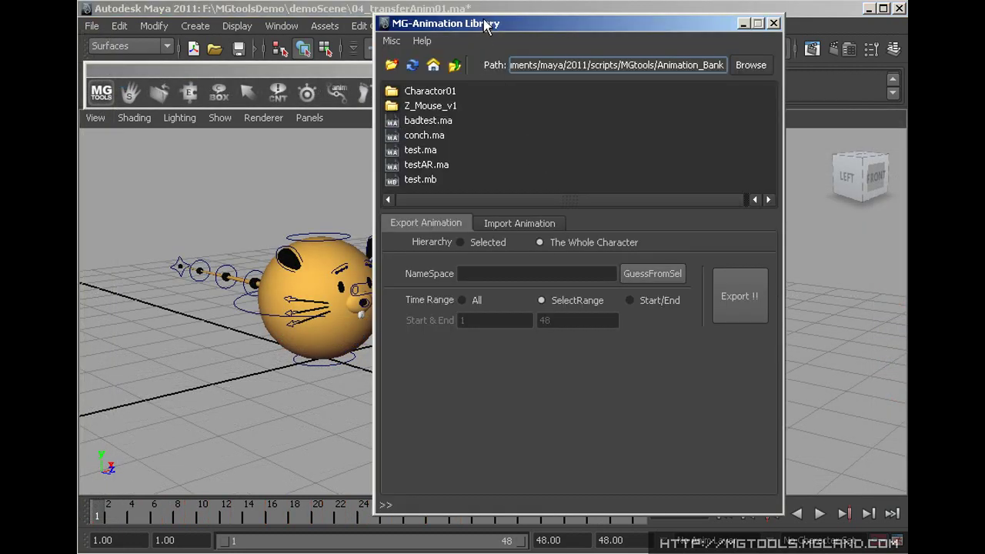
Export the orange mouse rig's animation from the Z_Mouse_v1 folder as zmouse_anim.ma
drag(488, 26, 573, 27)
click(337, 241)
double_click(523, 109)
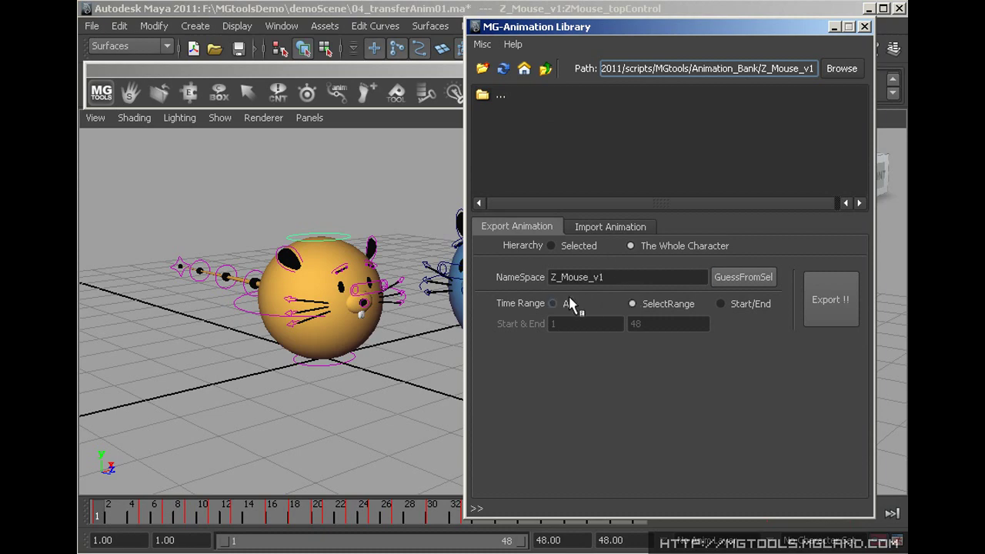
click(831, 306)
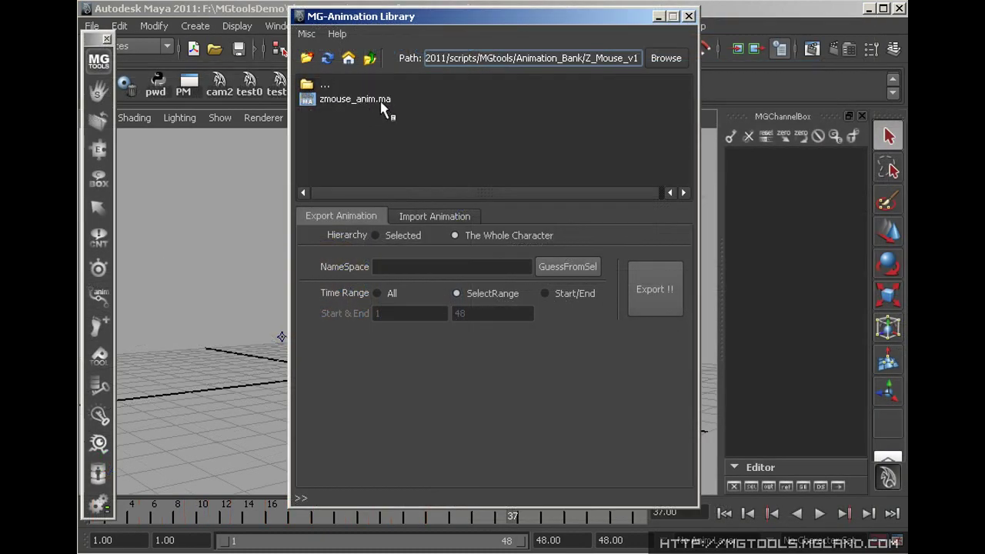
Import zmouse_anim.ma onto the Z_Mouse_v2 rig using Map to Another Rig, Preserve Selection off
double_click(380, 103)
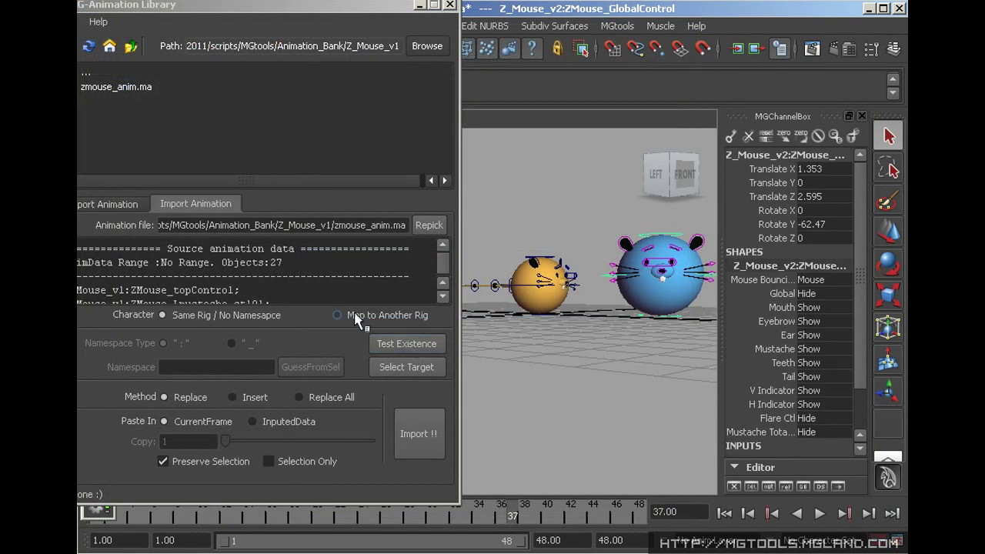
click(354, 312)
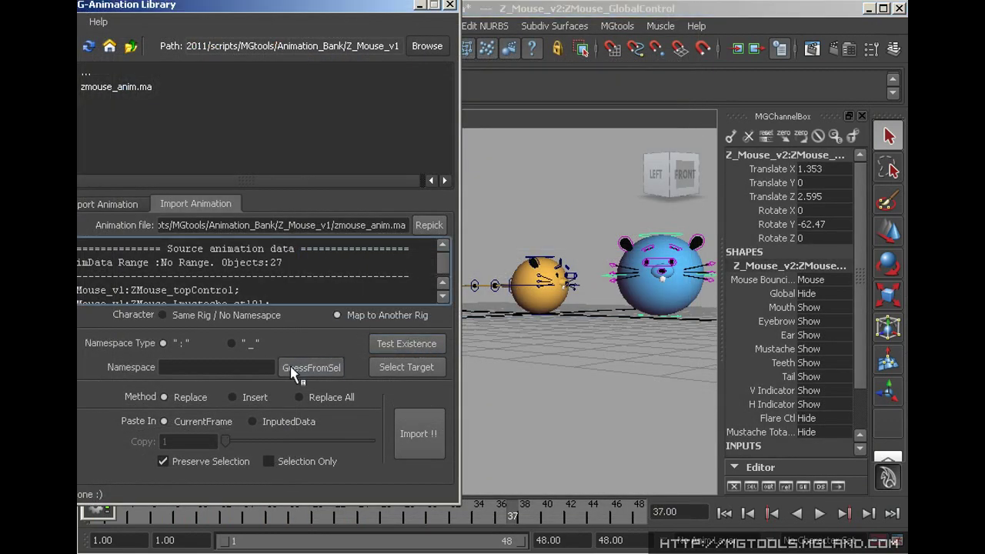
click(290, 365)
click(187, 461)
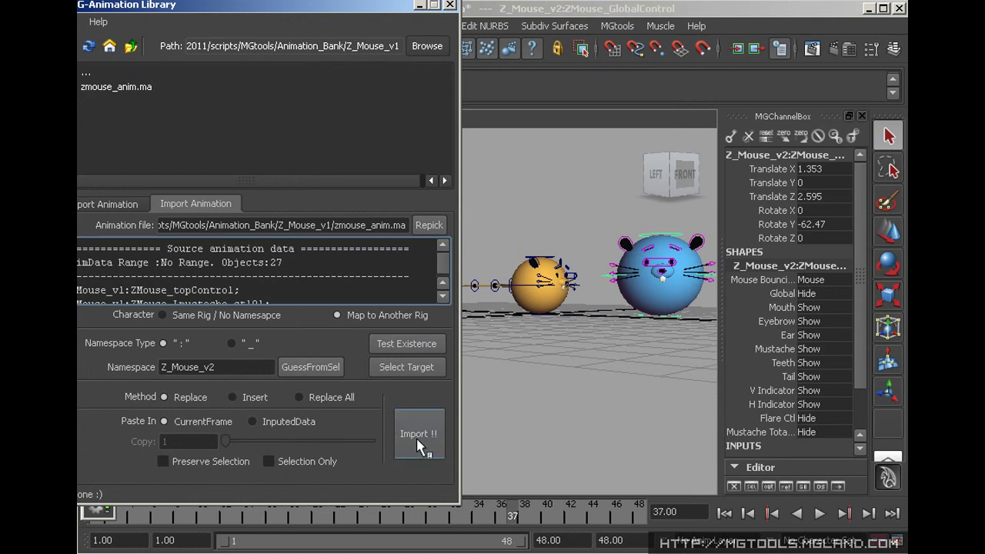
click(416, 437)
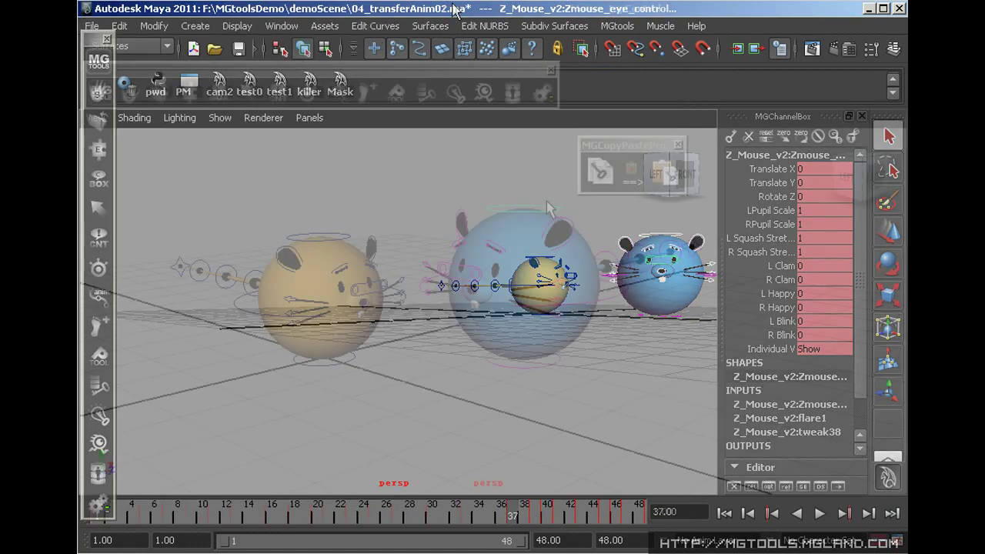
Back up the blue mouse's animation, delete its keys across the full frame range, then restore it
click(423, 92)
drag(422, 86, 429, 75)
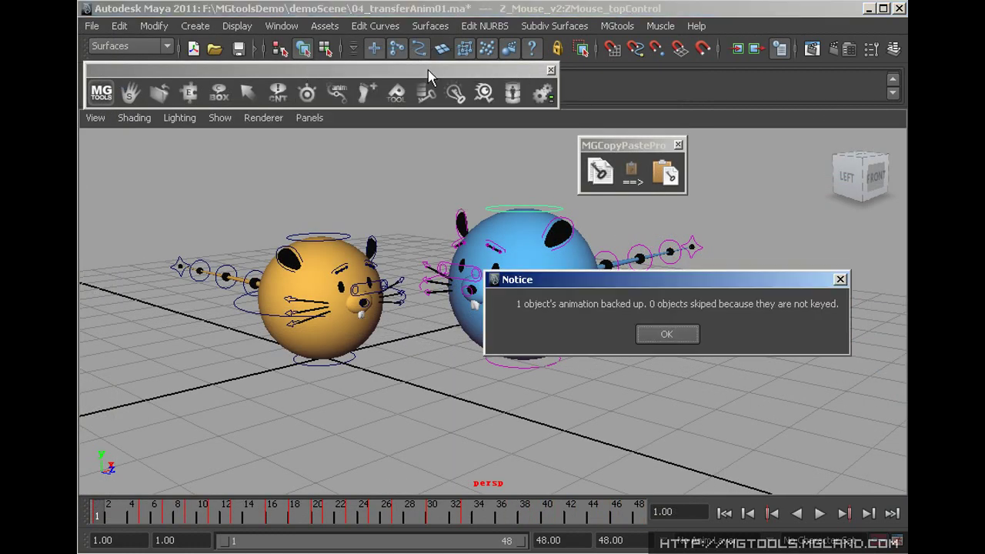
click(661, 337)
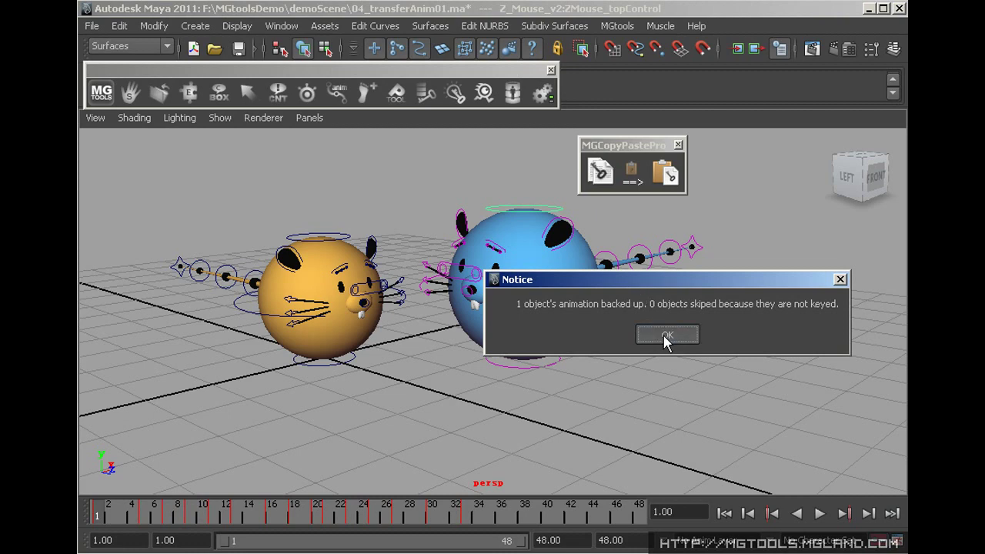
double_click(377, 503)
right_click(376, 516)
click(444, 331)
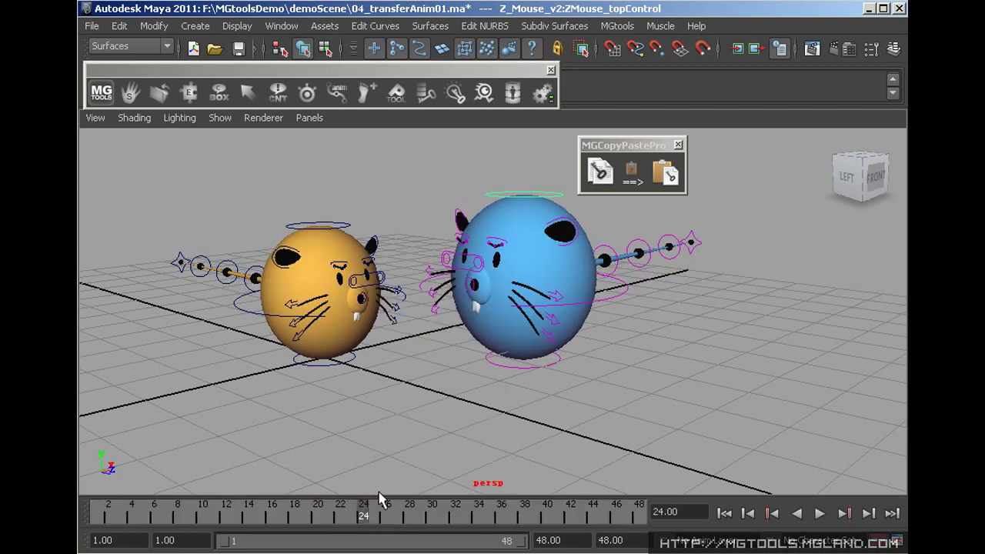
drag(425, 90, 429, 133)
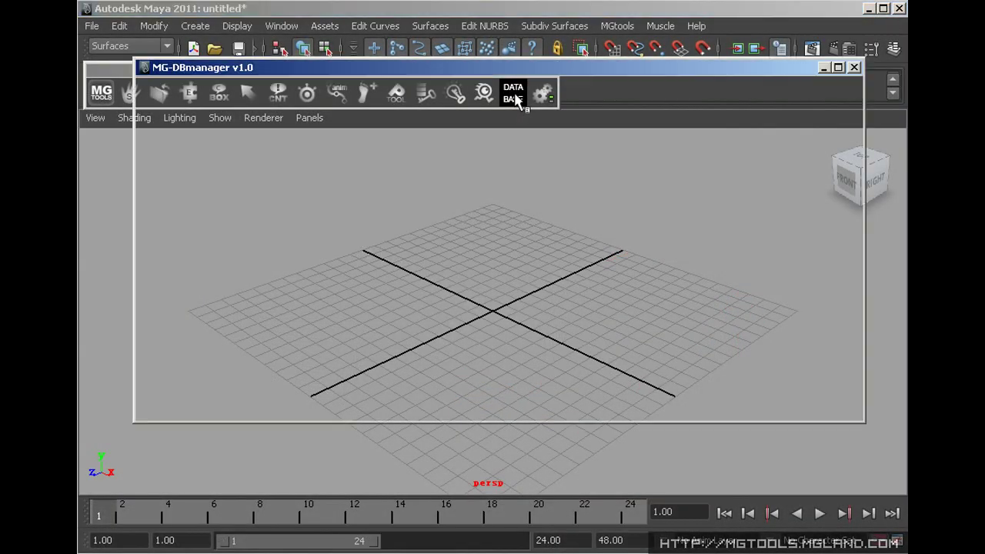
Preview the Char entries from Conch_BJopera_v1 to ciggarette, then hide the preview to show all columns
click(415, 162)
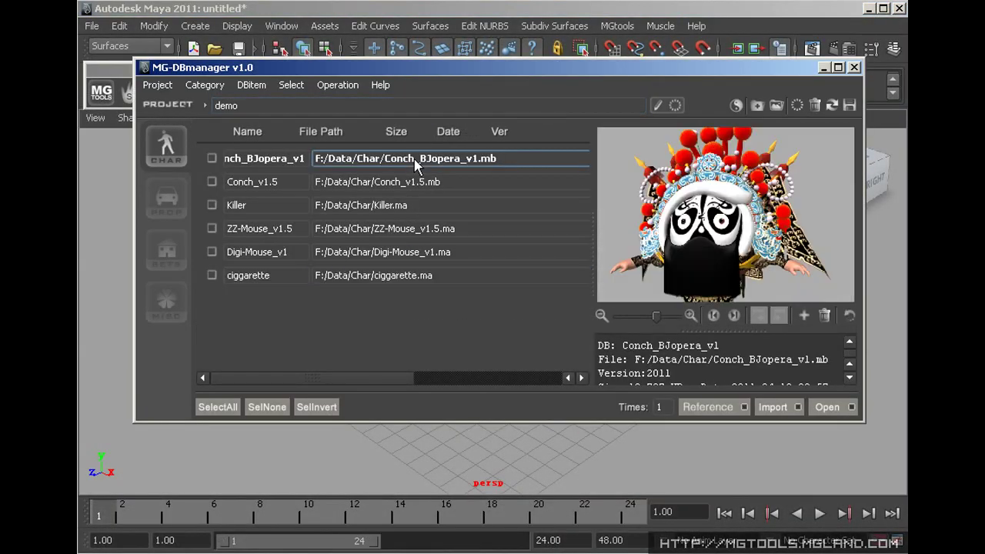
click(446, 185)
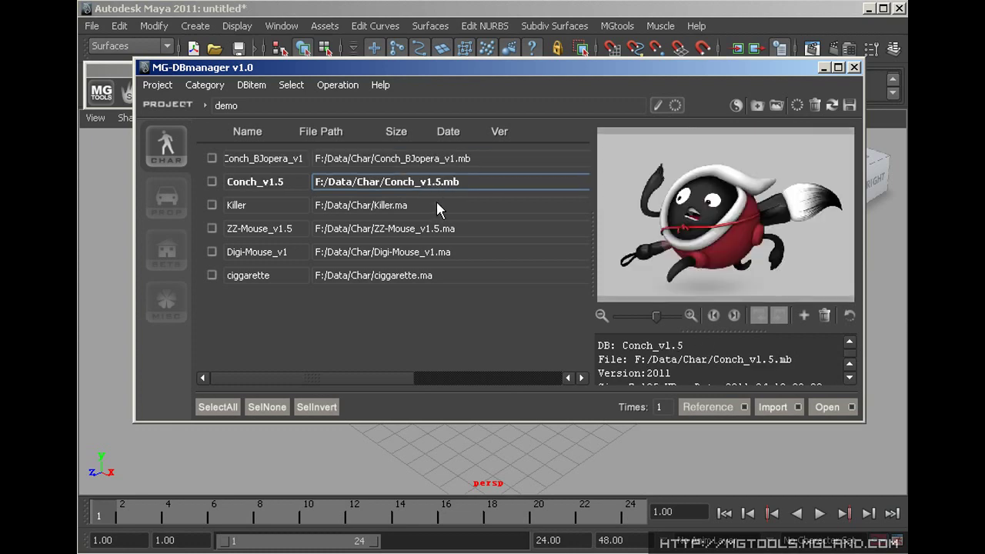
click(438, 205)
click(439, 229)
click(436, 251)
click(433, 274)
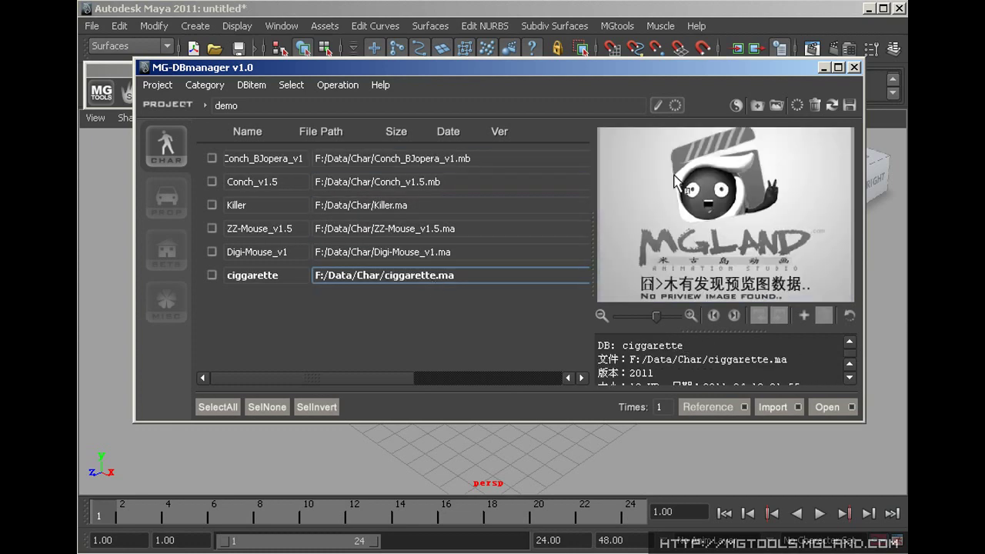
click(733, 105)
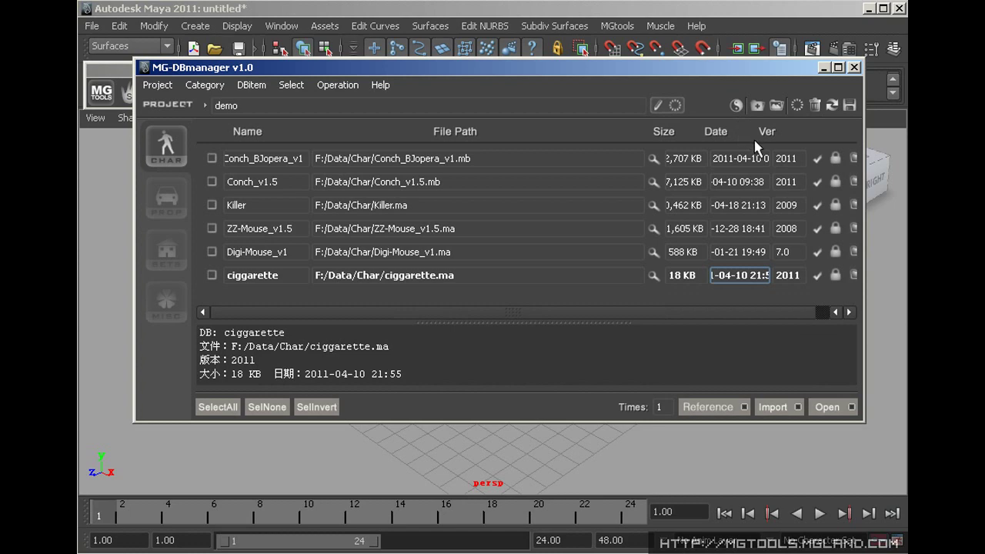
Batch-scan the F:\Data folder for scene items
click(757, 105)
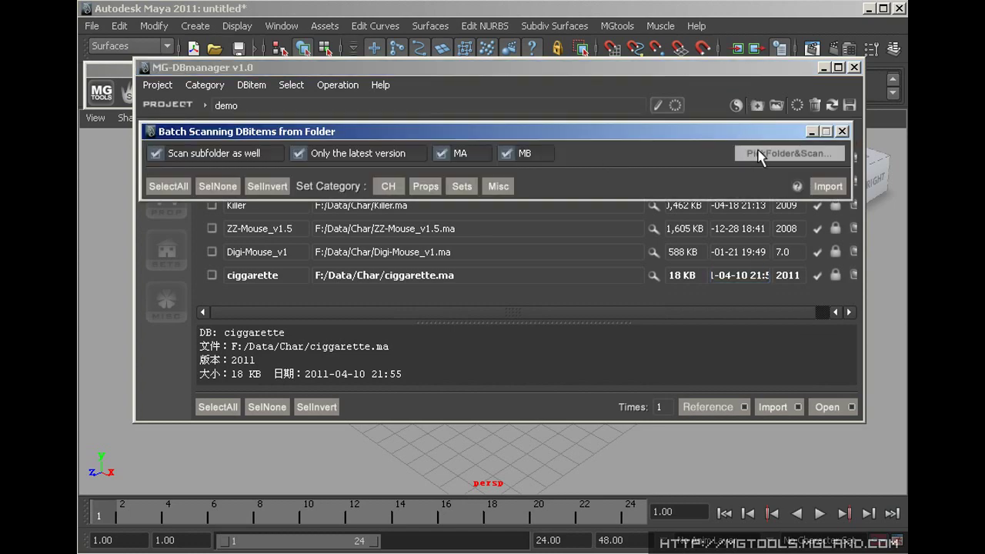
click(763, 151)
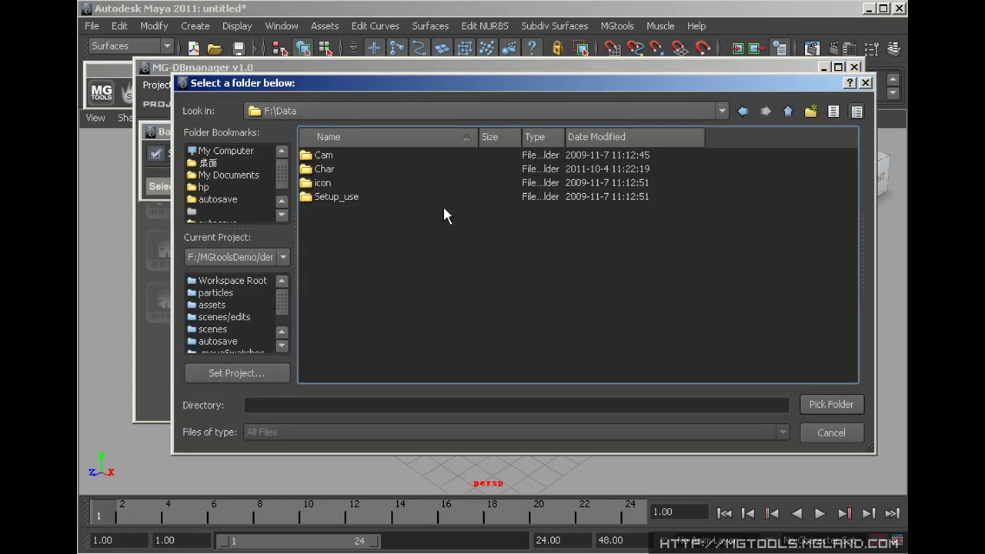
click(835, 401)
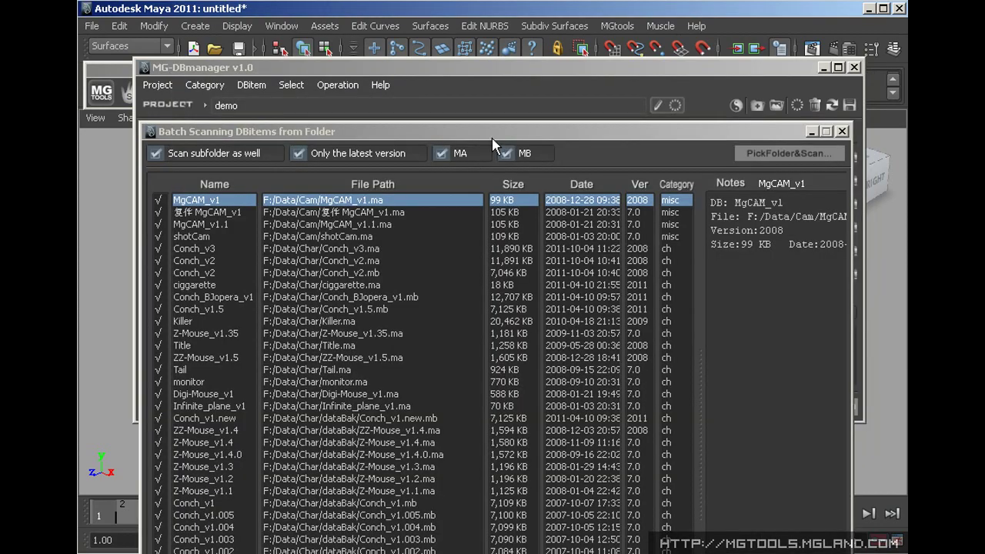
click(525, 51)
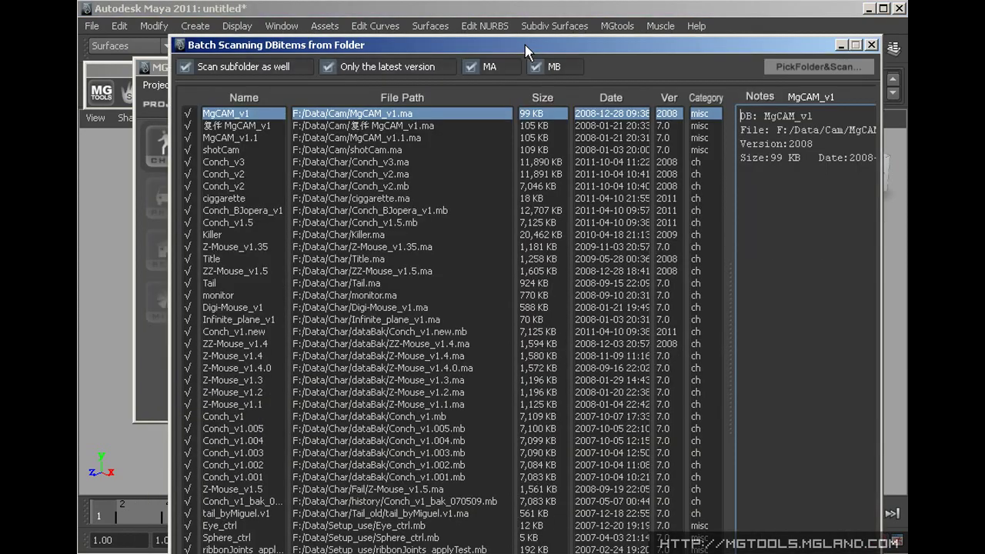
Scan the F:\Data\icon folder for DBmanager preview images
click(777, 104)
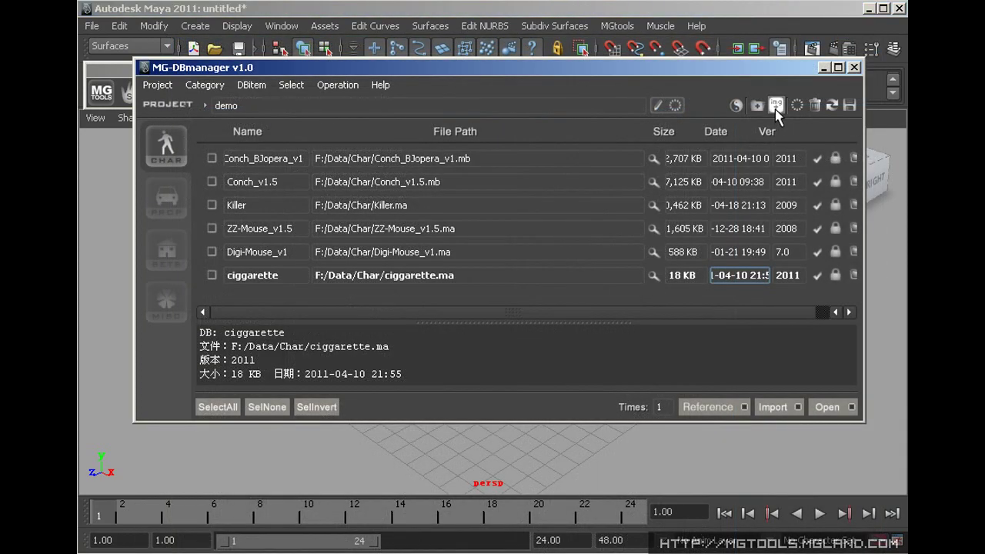
click(191, 248)
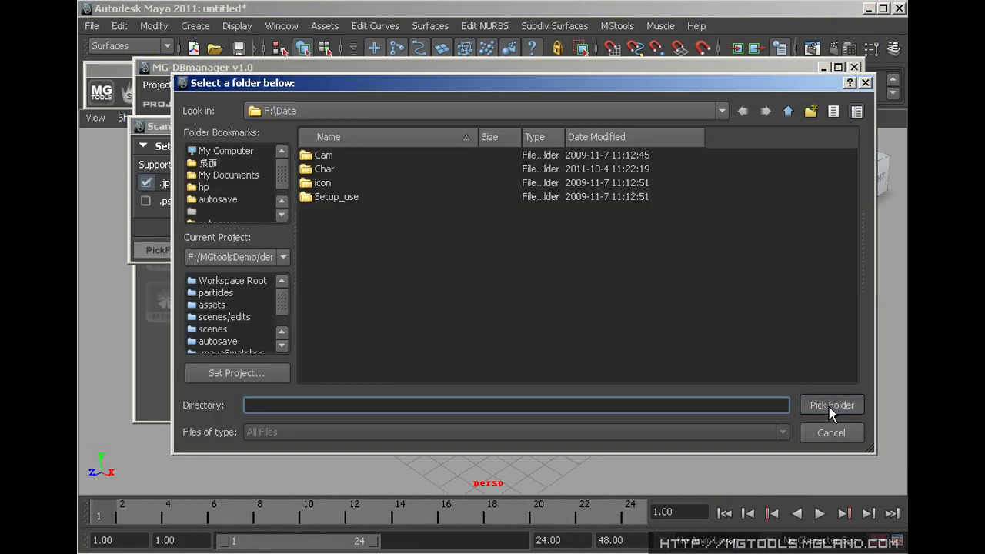
double_click(311, 183)
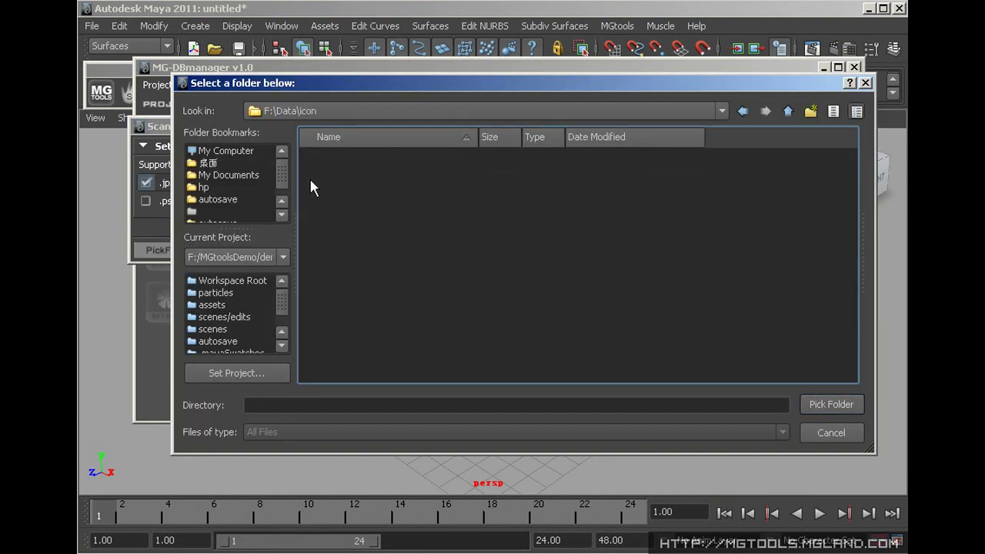
click(833, 397)
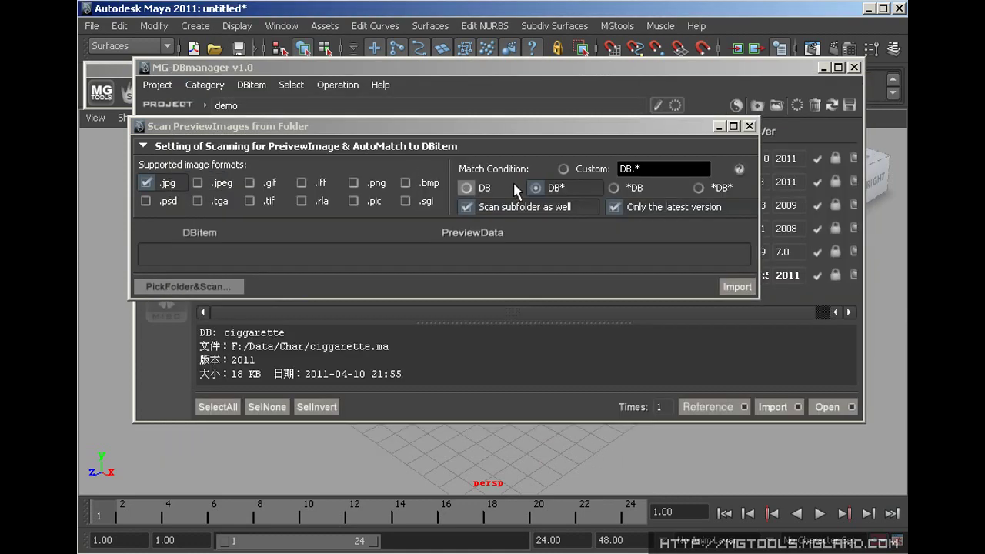
click(749, 125)
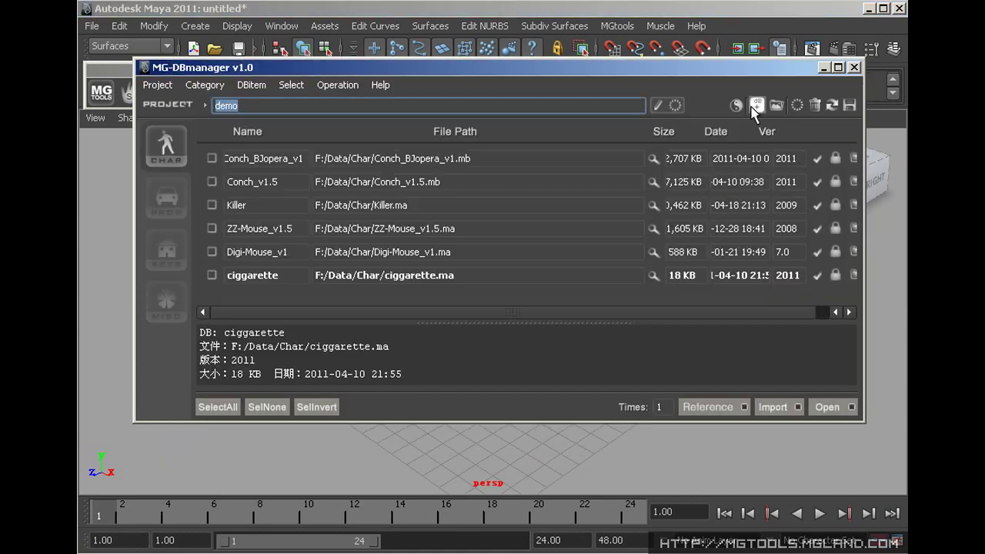
Tick Conch_v1.5 and ZZ-Mouse_v1.5 and reference them into the scene
click(212, 182)
click(213, 229)
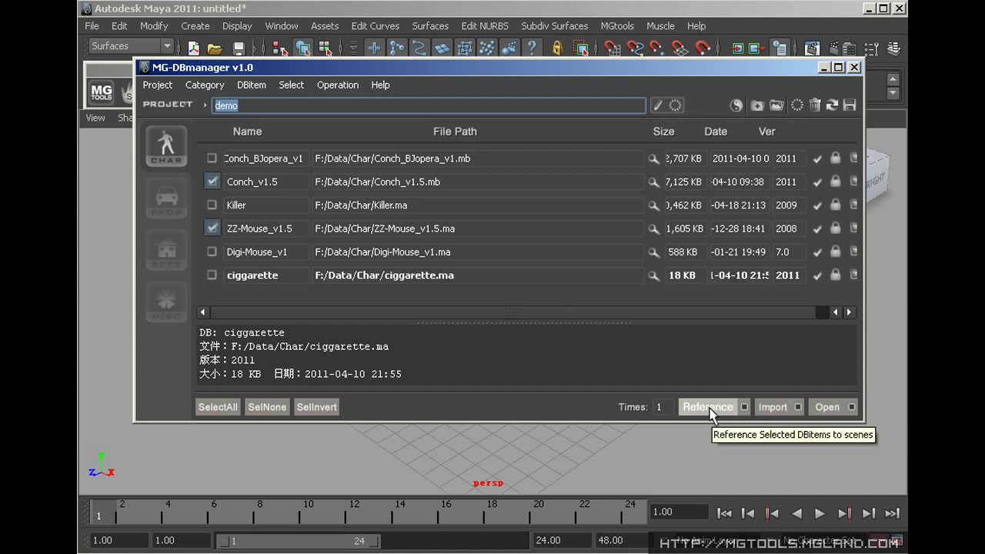
click(745, 408)
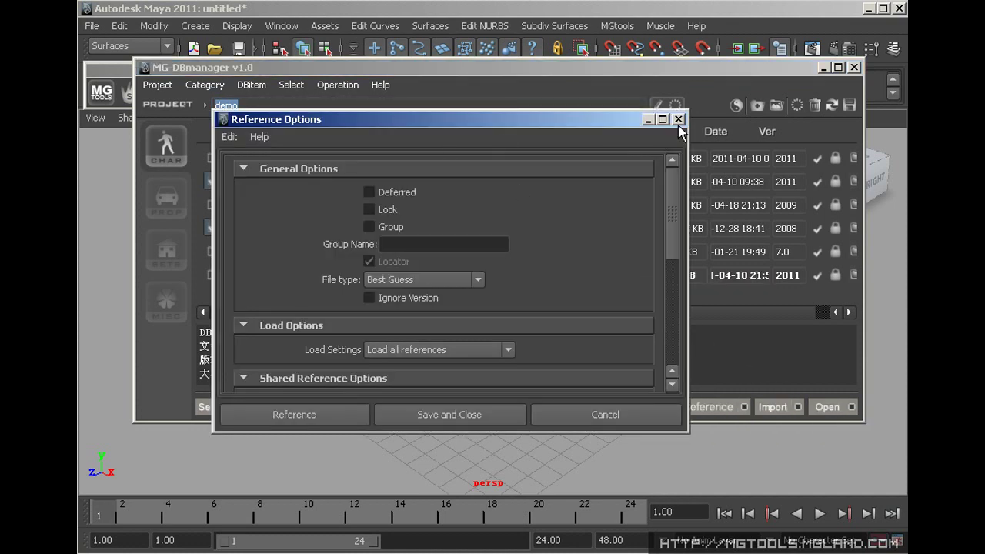
click(678, 120)
click(708, 407)
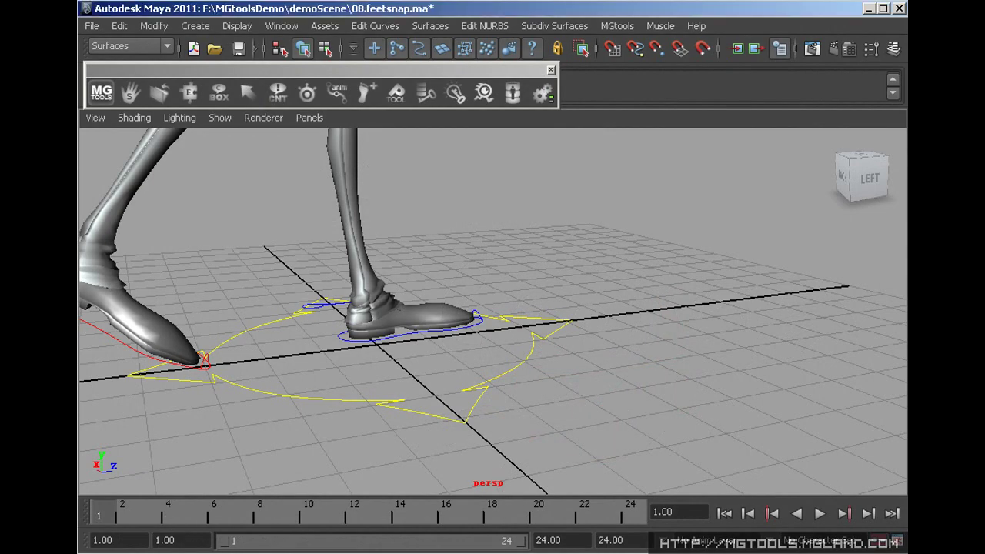
After previewing the walk, POsnap L_foot_ctl forward from frame 1 and scrub through to frame 24
click(820, 514)
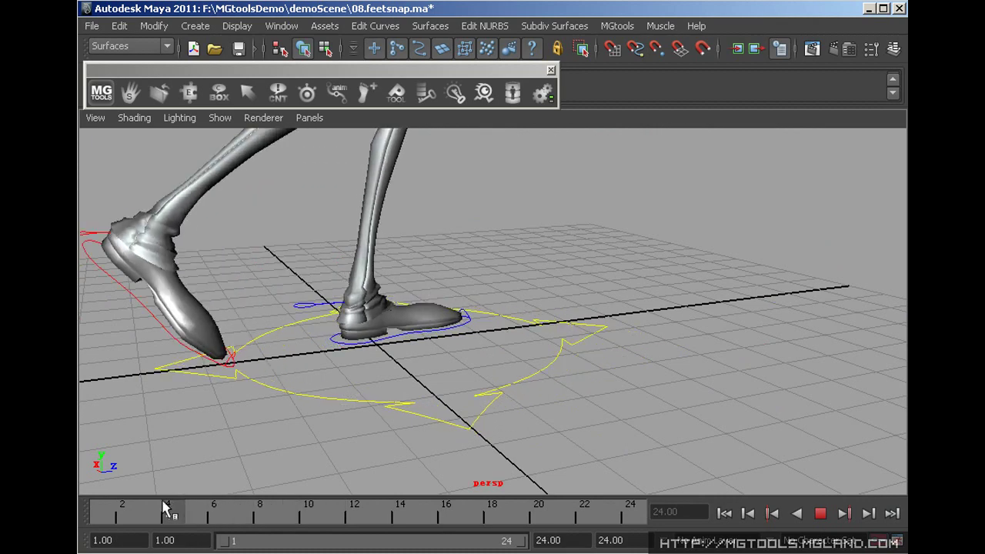
drag(164, 510, 213, 508)
click(387, 347)
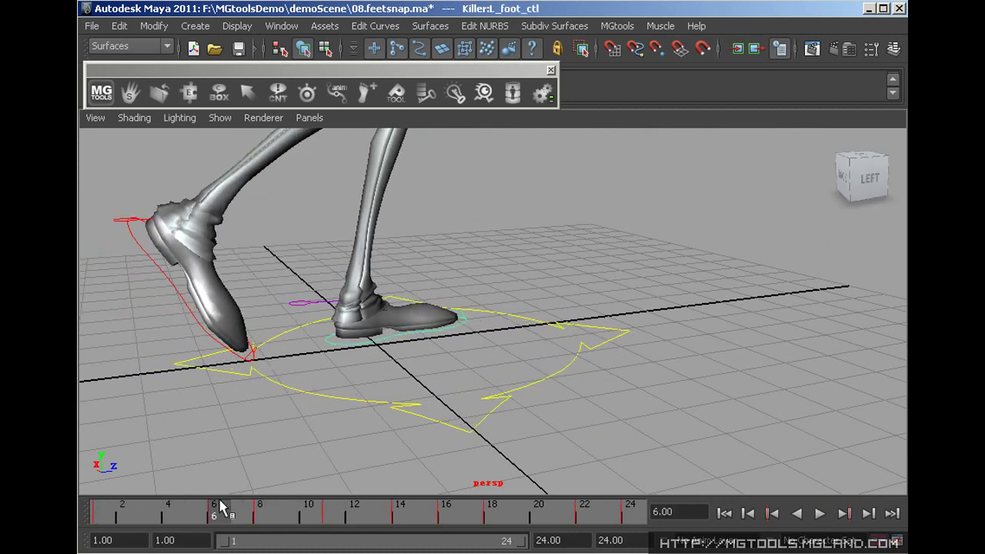
key(alt+v)
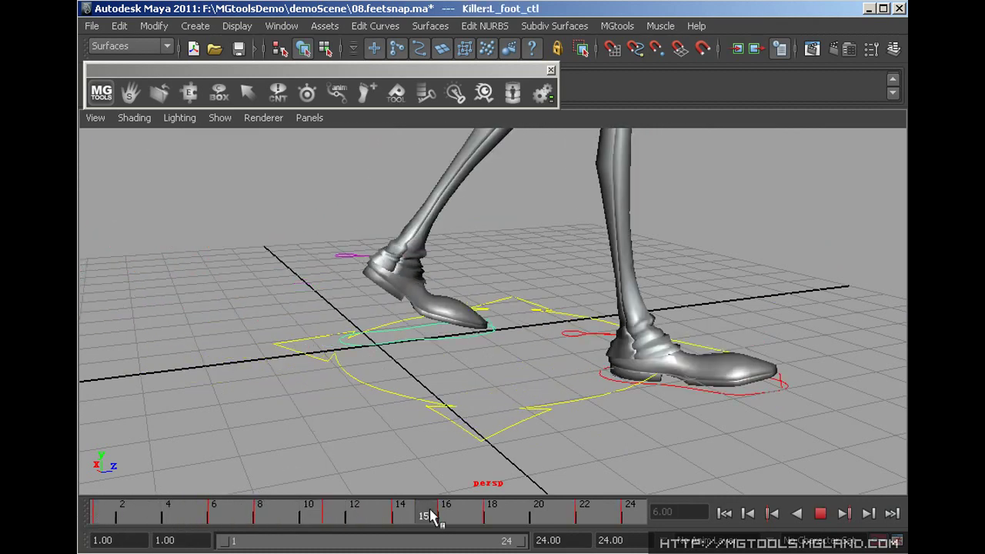
click(85, 513)
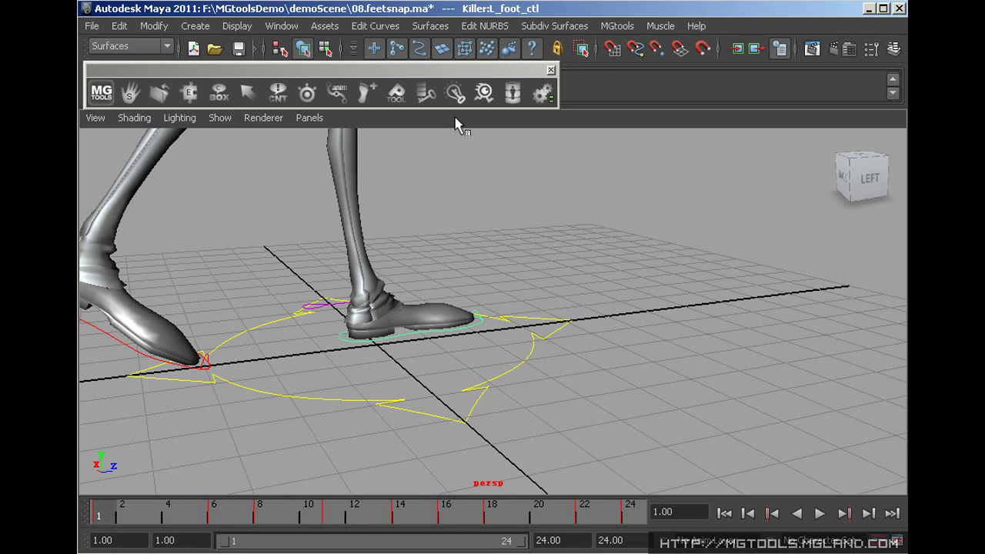
click(367, 93)
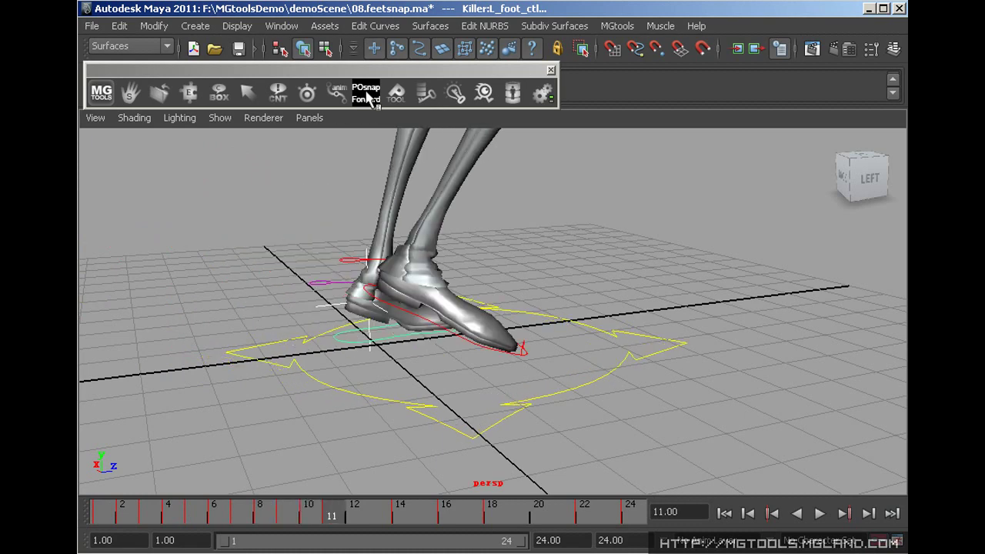
drag(100, 504, 645, 527)
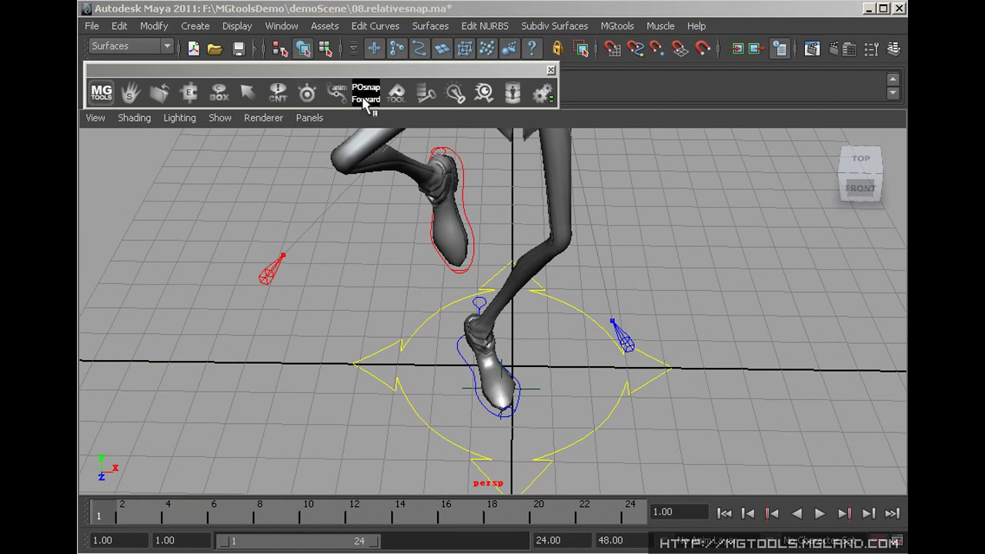
At frame 21, RelativeSnap ZMouse_GlobalControl to the hand, then play from frame 1 to verify
right_click(361, 107)
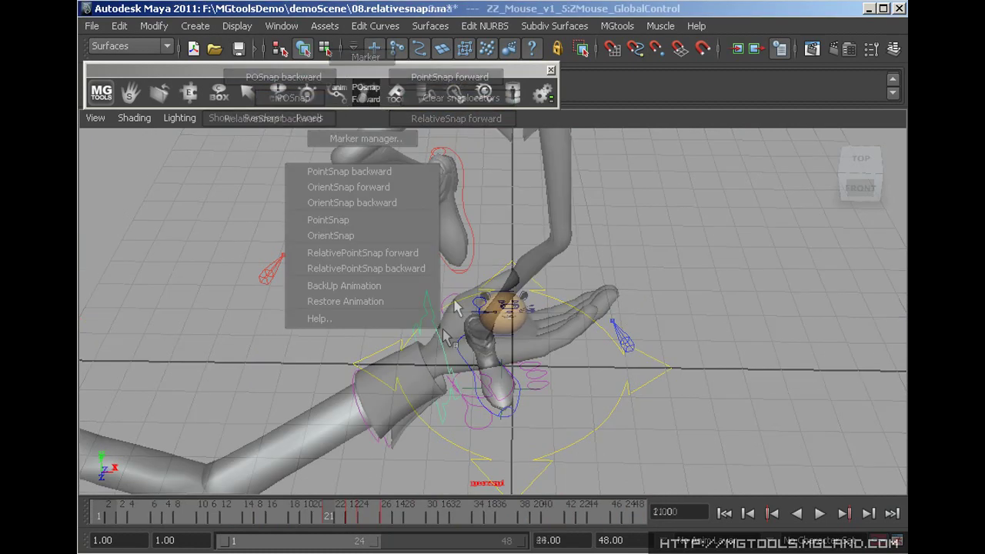
click(467, 314)
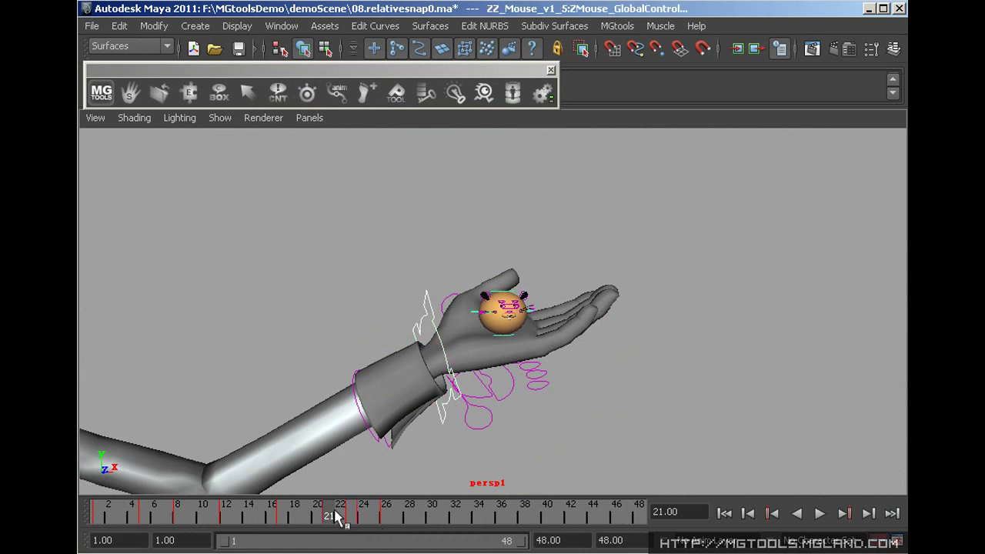
mouse_move(335, 517)
mouse_down()
mouse_move(88, 508)
mouse_move(329, 508)
mouse_up()
right_drag(369, 105, 326, 122)
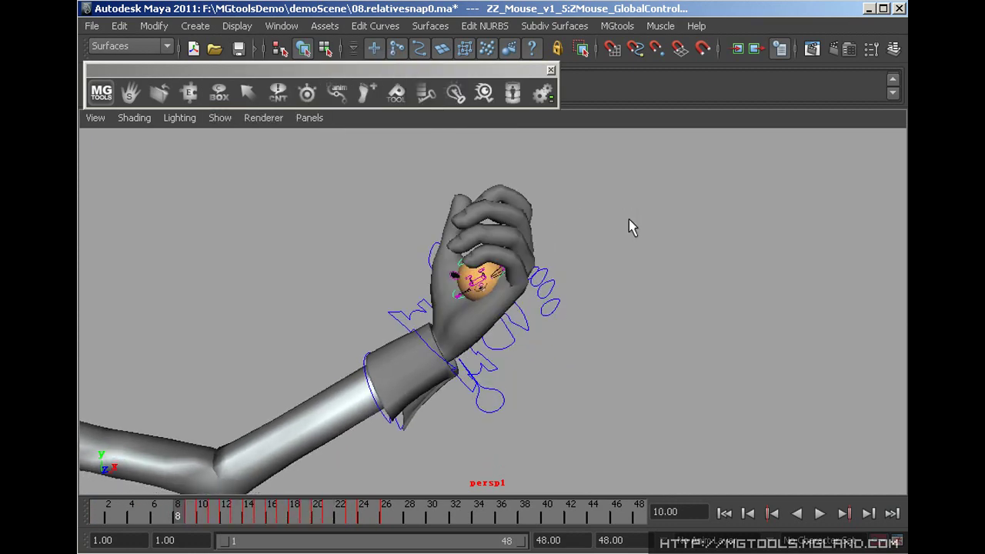
click(429, 385)
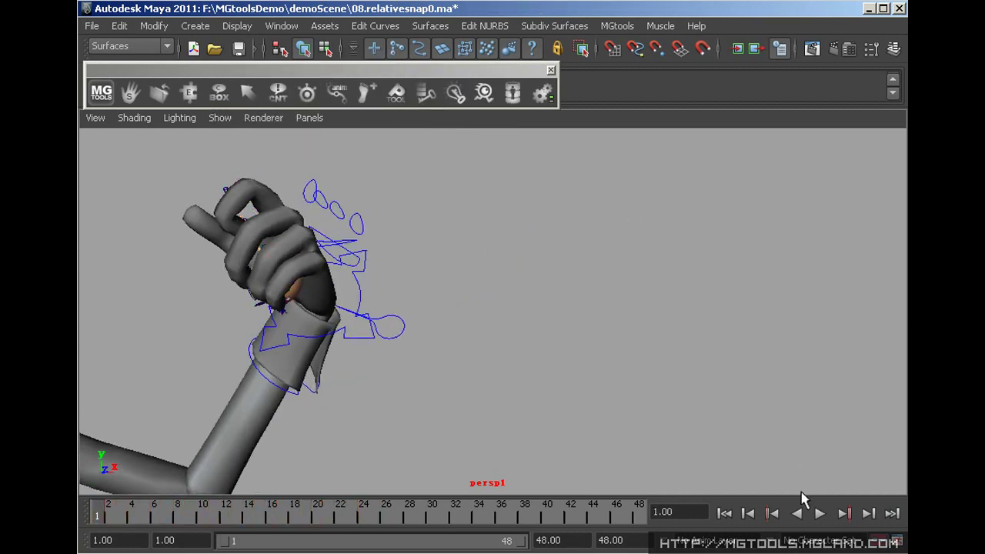
click(817, 514)
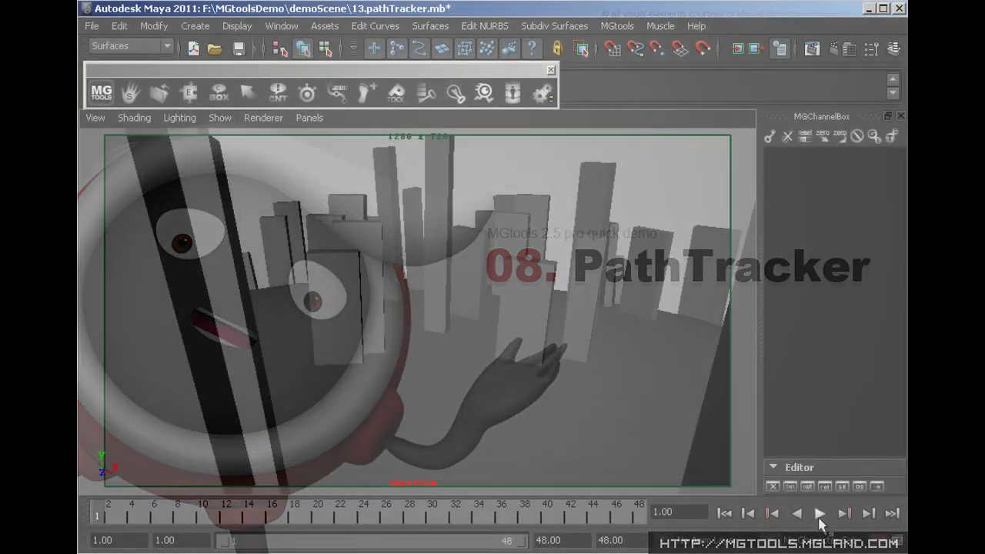
At frame 34, add Conch_global to MG-PathTracker and play to draw its motion path
click(820, 514)
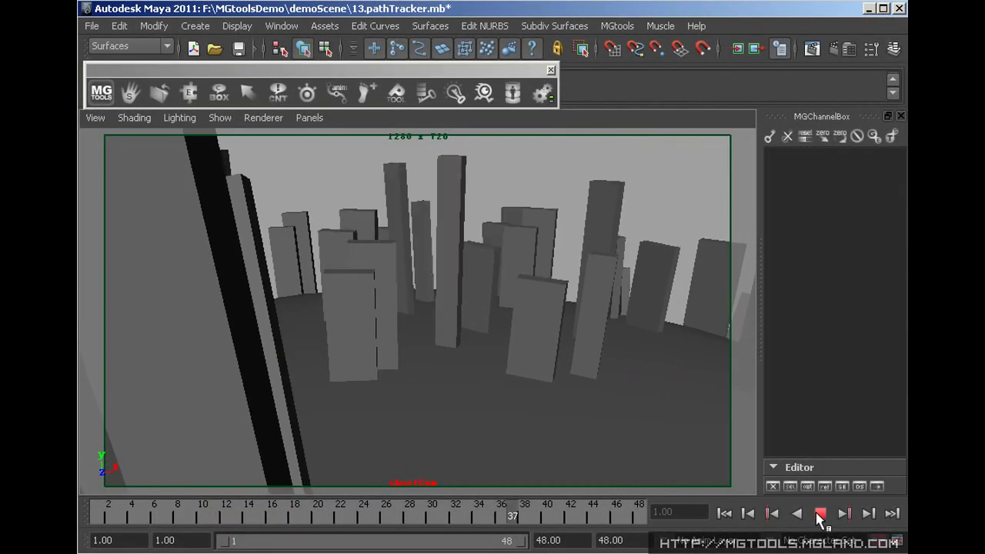
click(820, 515)
click(356, 368)
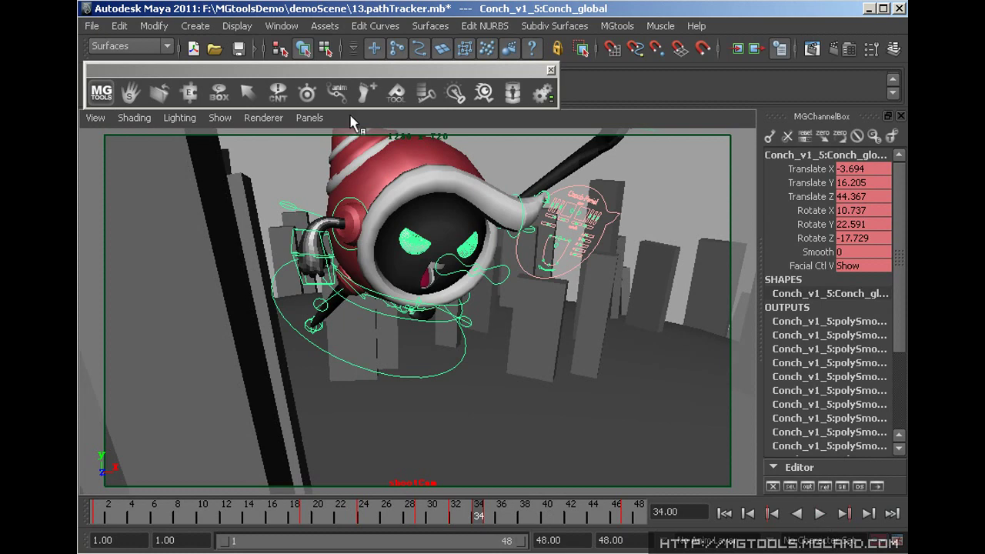
click(337, 92)
click(625, 238)
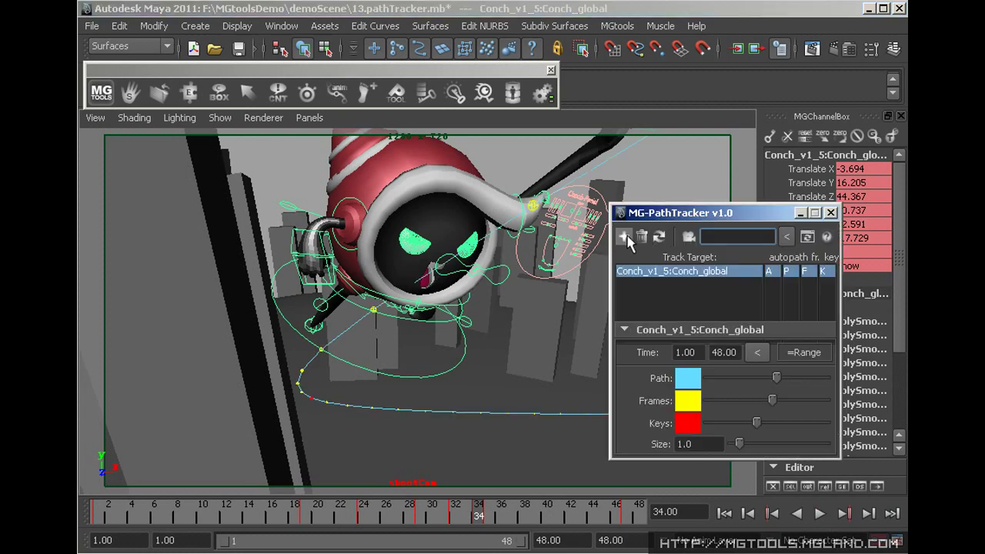
drag(690, 213, 80, 99)
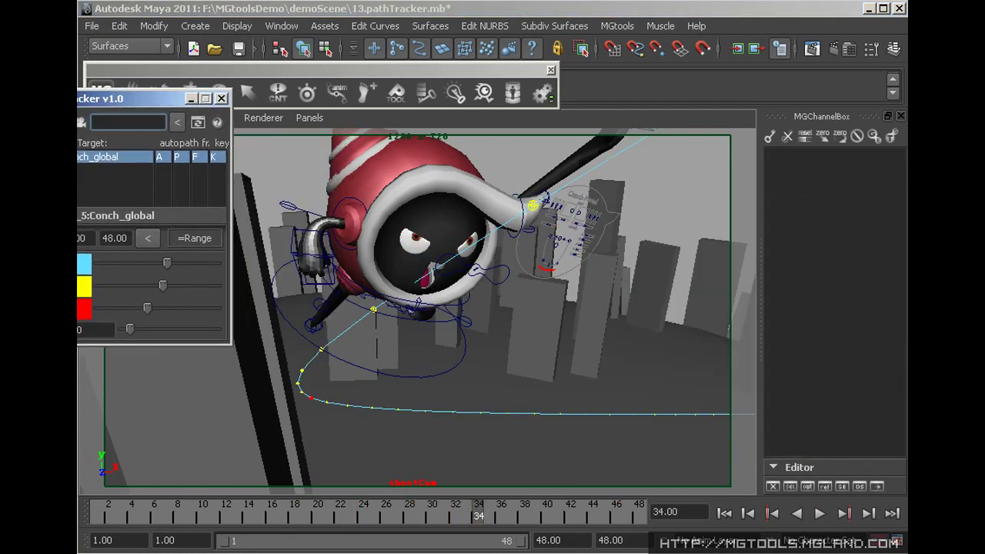
key(alt+v)
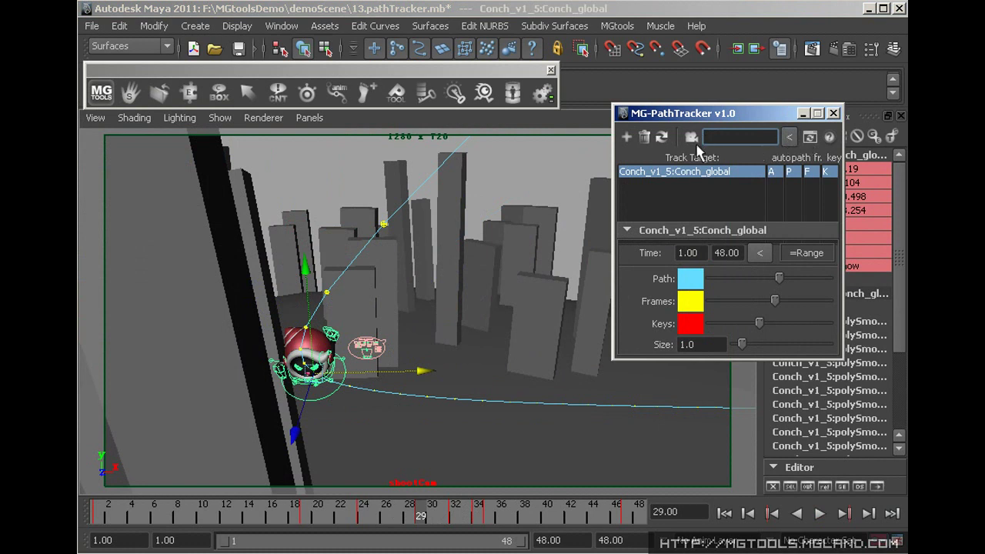
Draw the path relative to shootCam and play the animation, stopping at frame 32
click(791, 138)
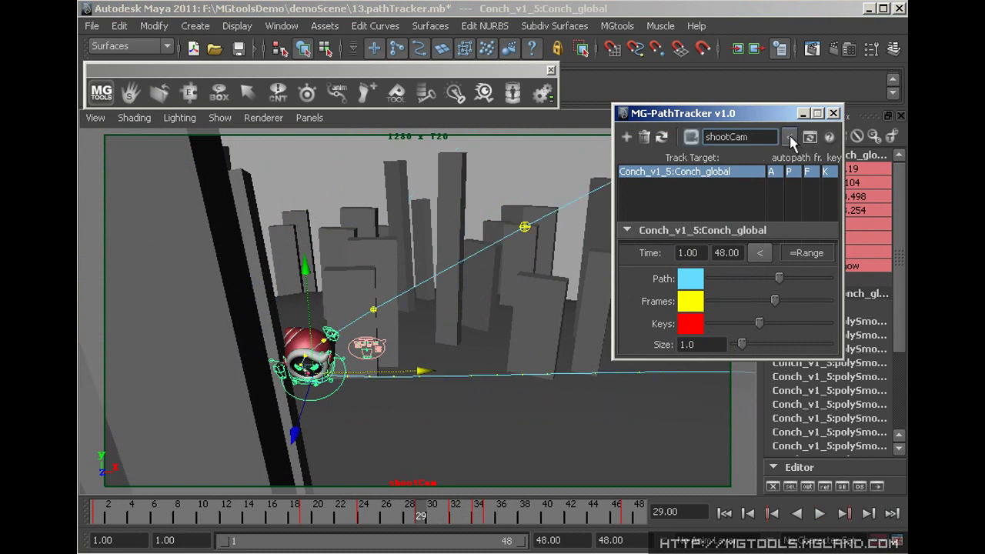
key(alt+v)
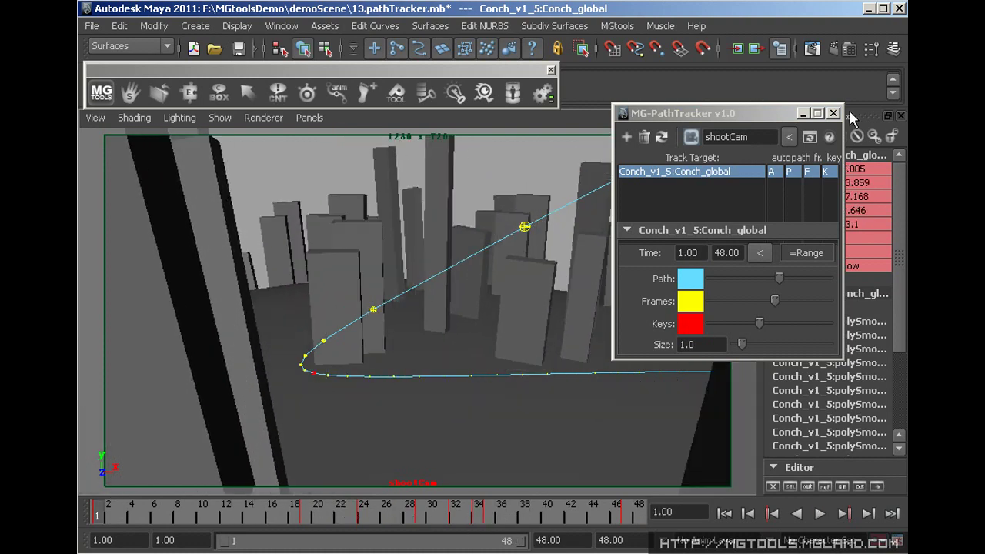
drag(772, 117, 193, 16)
click(486, 158)
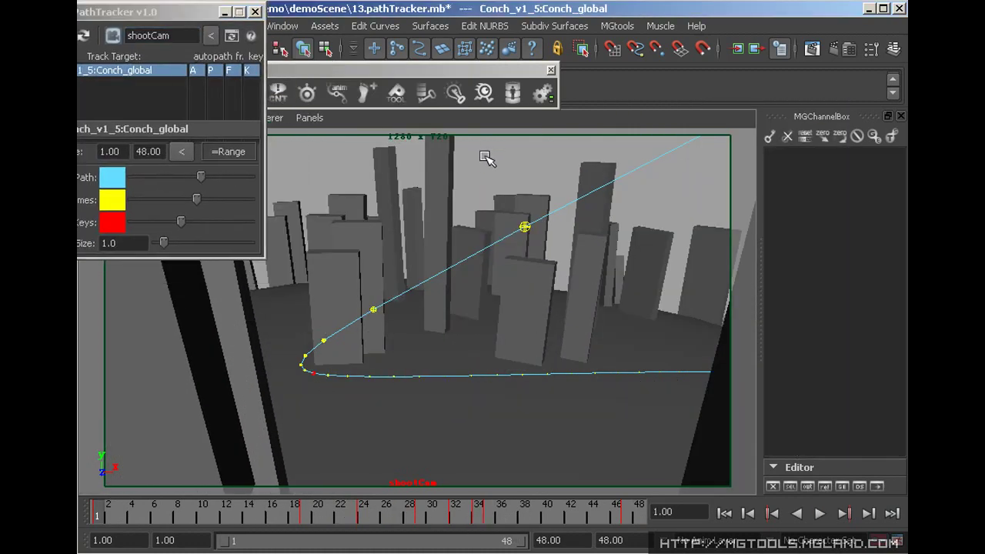
key(alt+v)
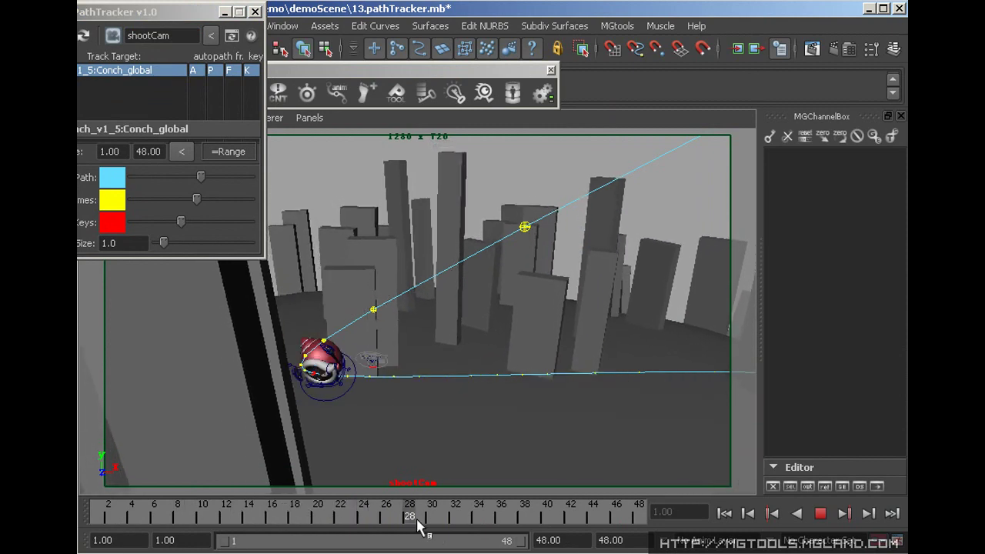
key(alt+v)
Shift the Conch character right and show the motion path for Conch_Hair_midCtl
click(352, 360)
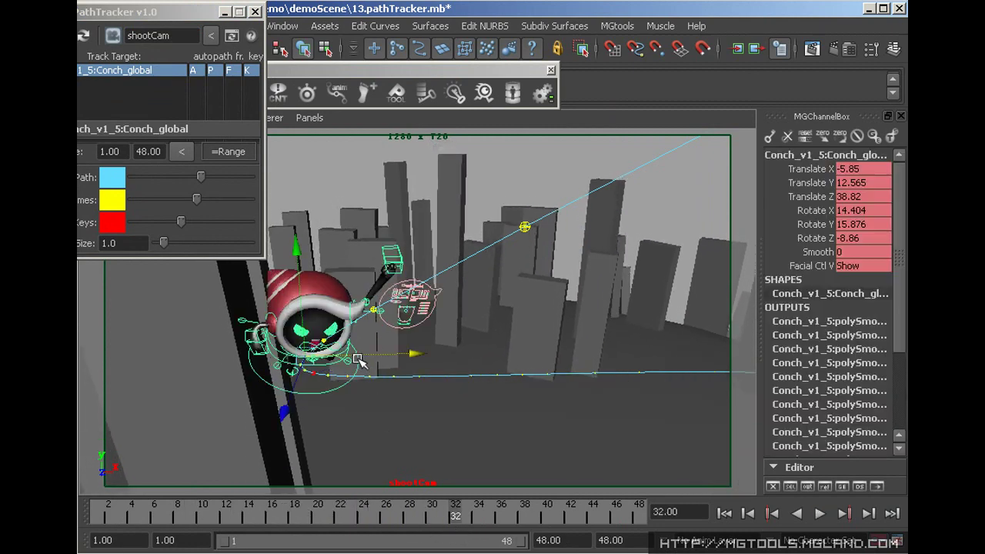
drag(385, 354, 430, 354)
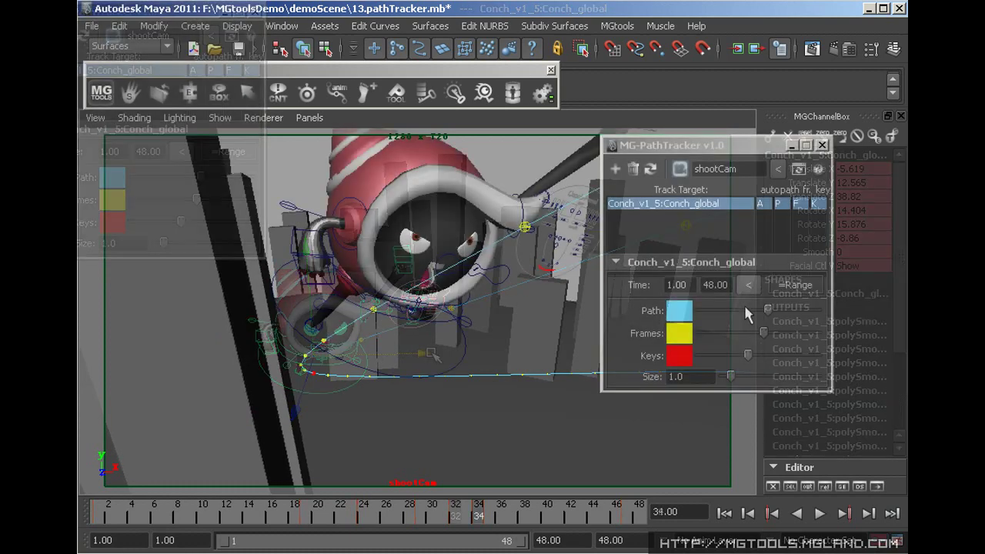
drag(745, 306, 771, 309)
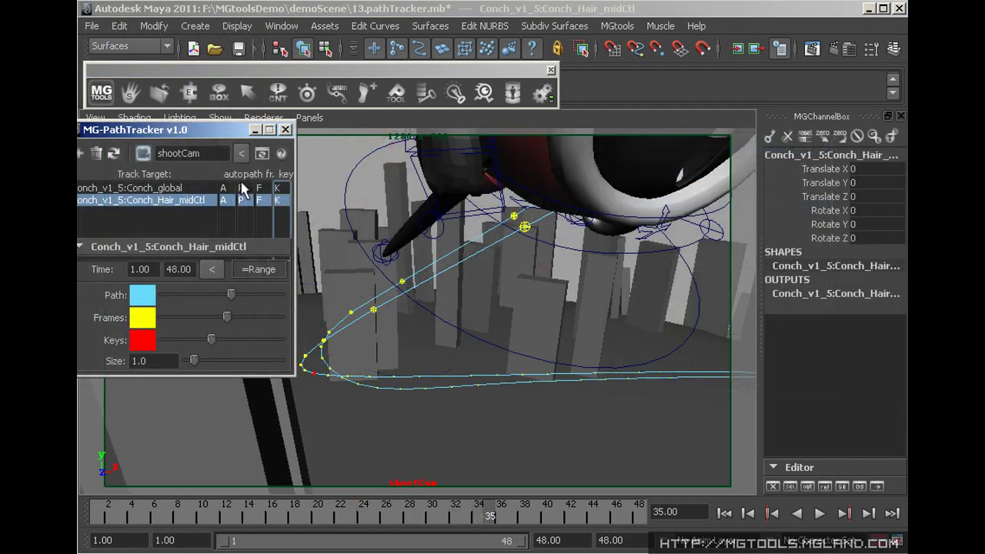
click(242, 191)
click(244, 199)
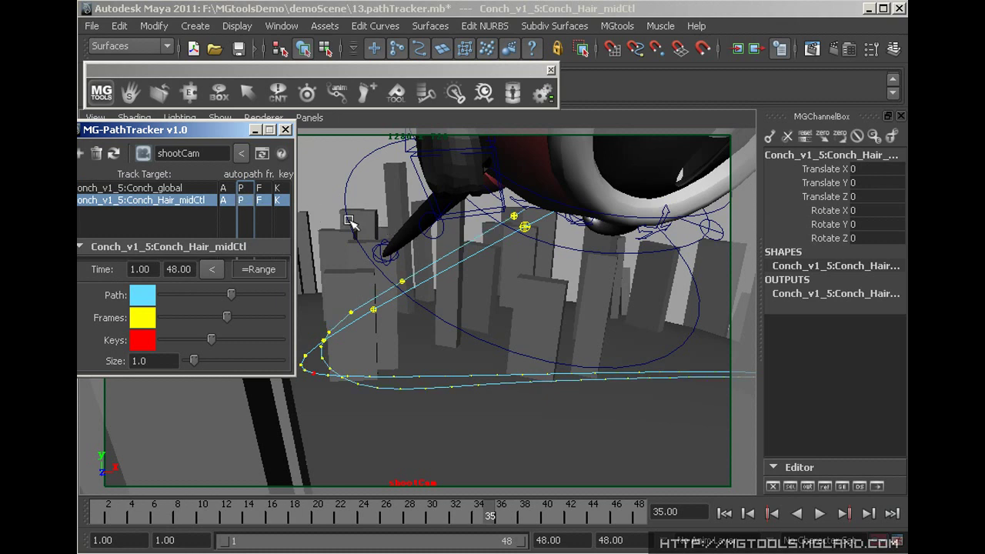
drag(212, 137, 231, 136)
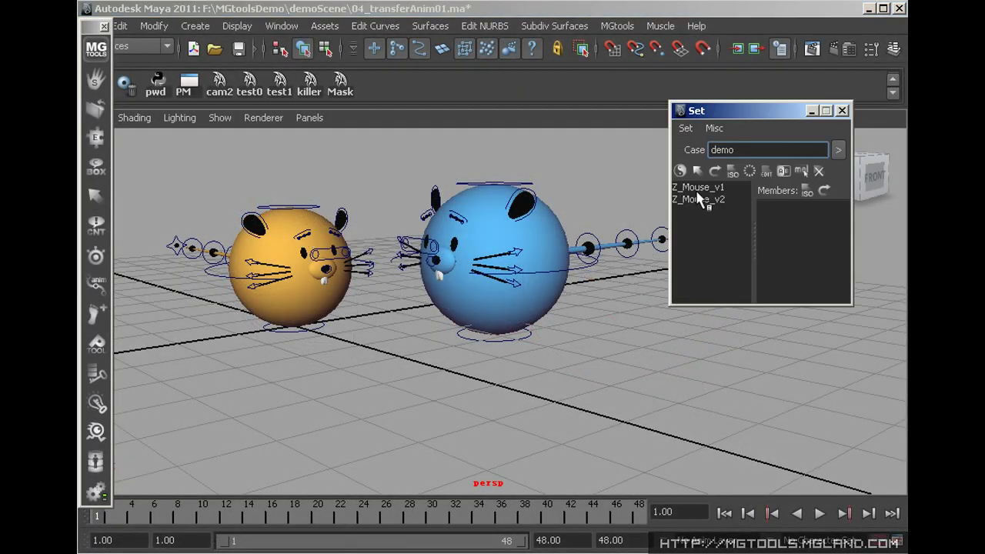
Save the current mouse selection as a new set named Z_Mouse_v2
click(699, 188)
click(700, 199)
click(701, 189)
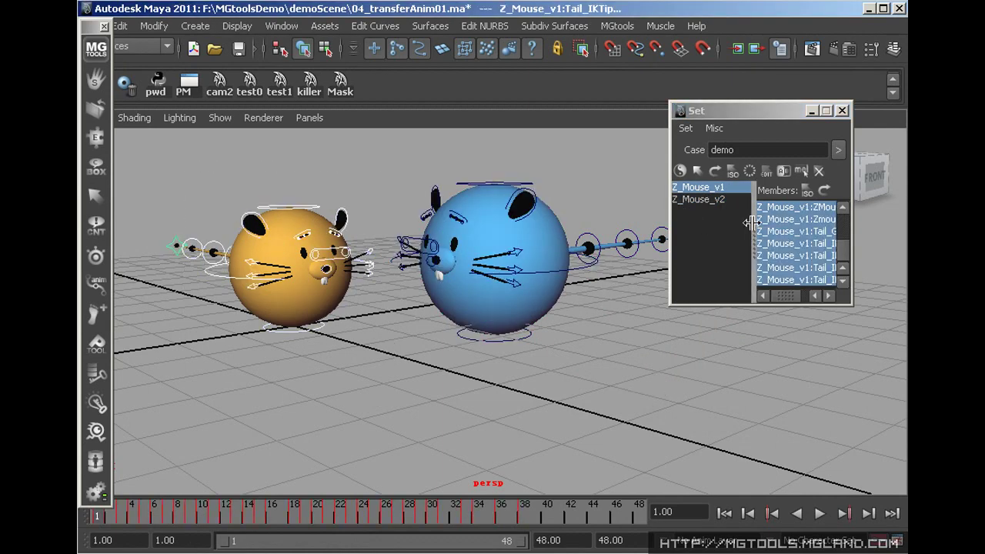
click(748, 171)
double_click(640, 224)
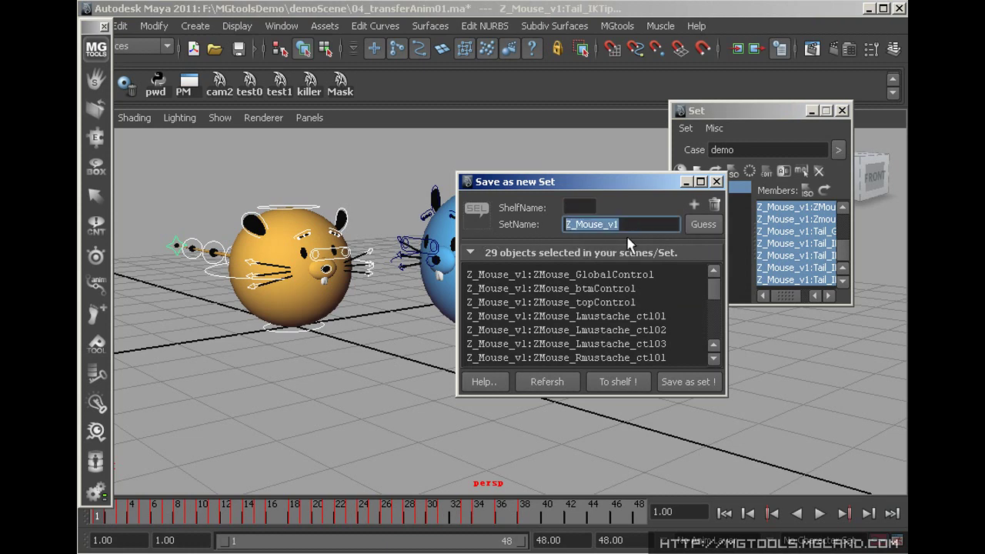
text(Z_Mouse_v2)
click(697, 381)
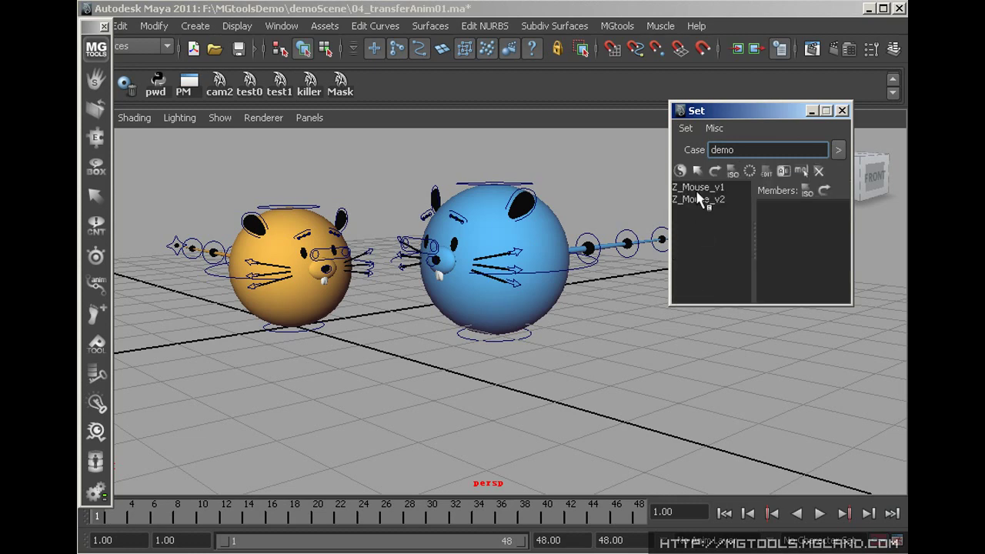
Retarget the Z_Mouse_v1 set, then isolate and unisolate its controls in the view
click(698, 189)
click(701, 200)
click(701, 188)
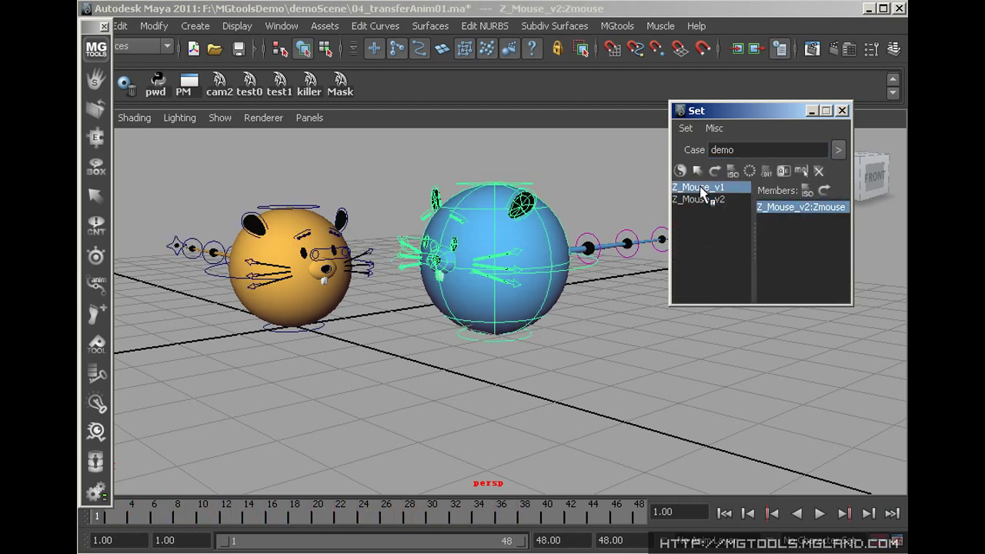
right_click(701, 190)
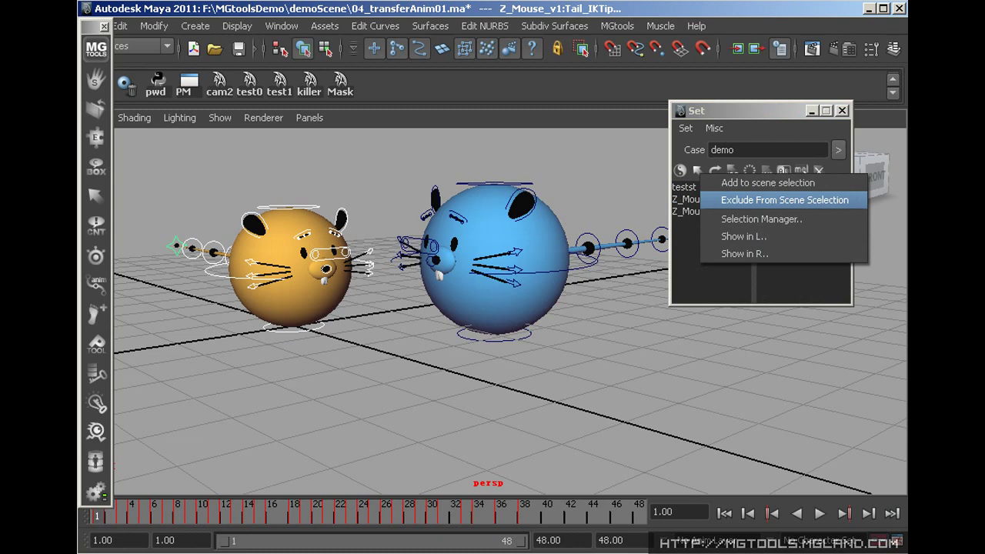
click(715, 171)
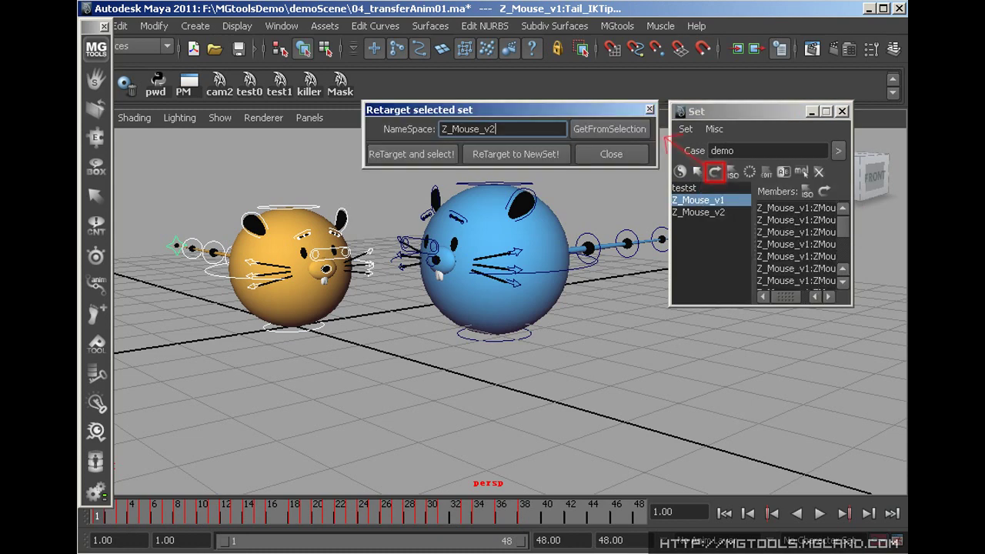
click(412, 154)
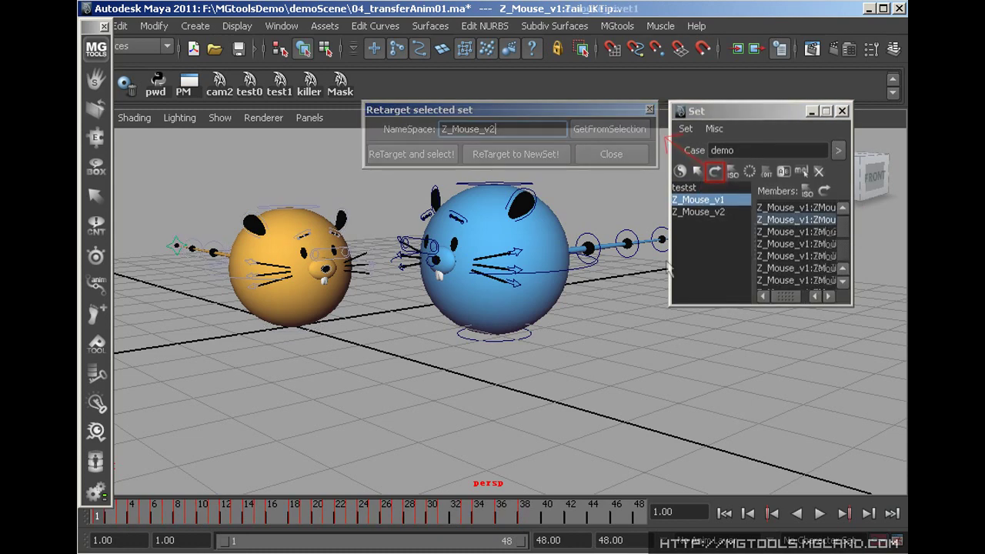
click(732, 171)
click(732, 171)
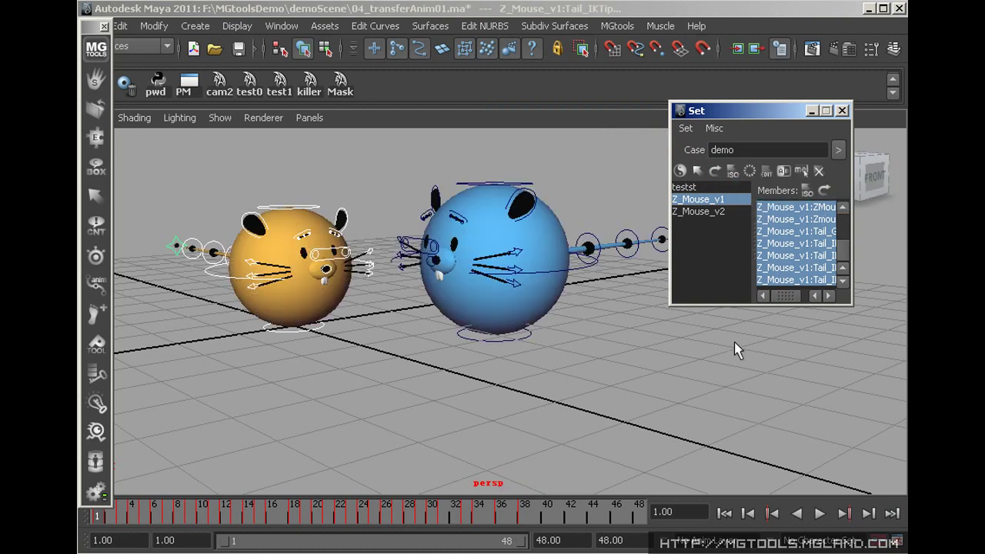
Add the selection to the shelf as a 'te' button and open the Shelf to SelectionSet Converter
click(749, 171)
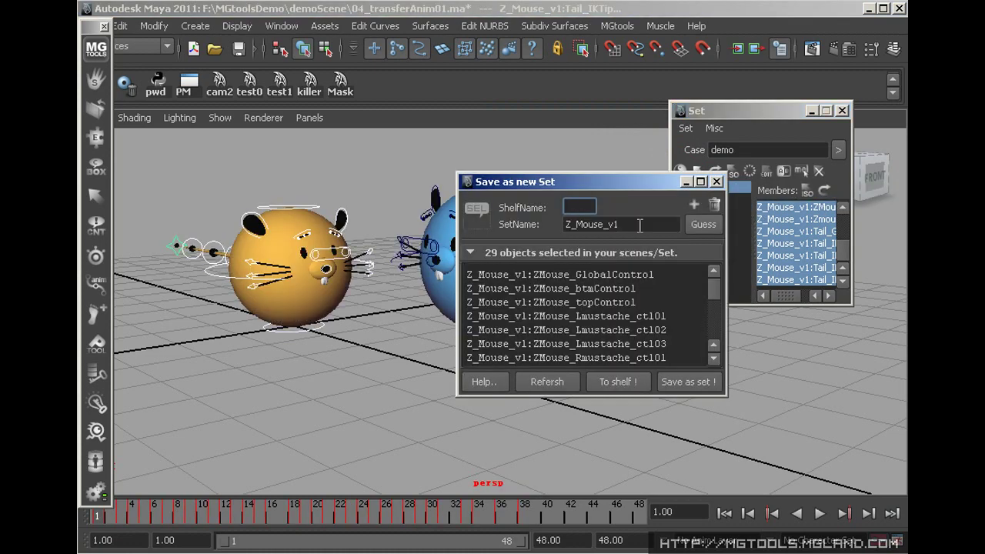
text(testst)
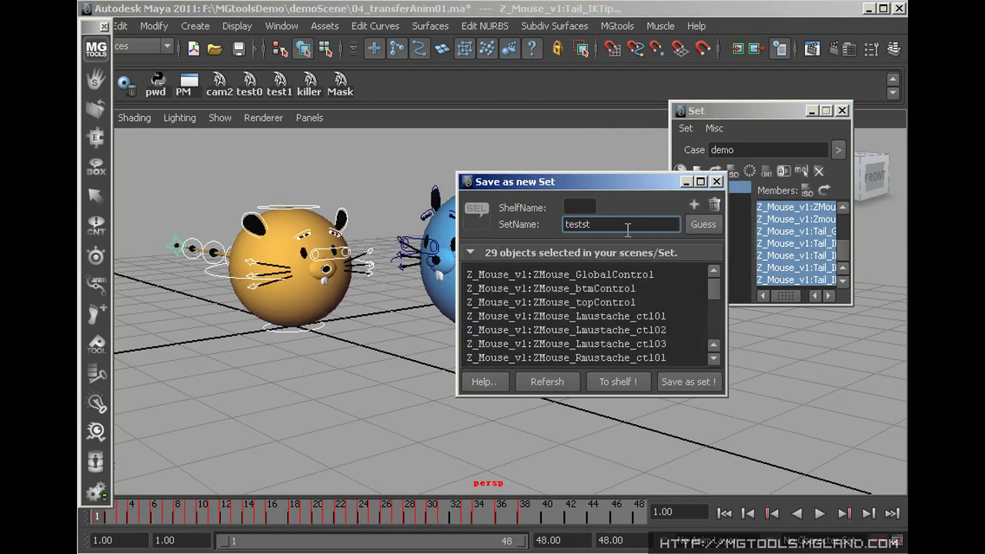
click(643, 385)
click(686, 127)
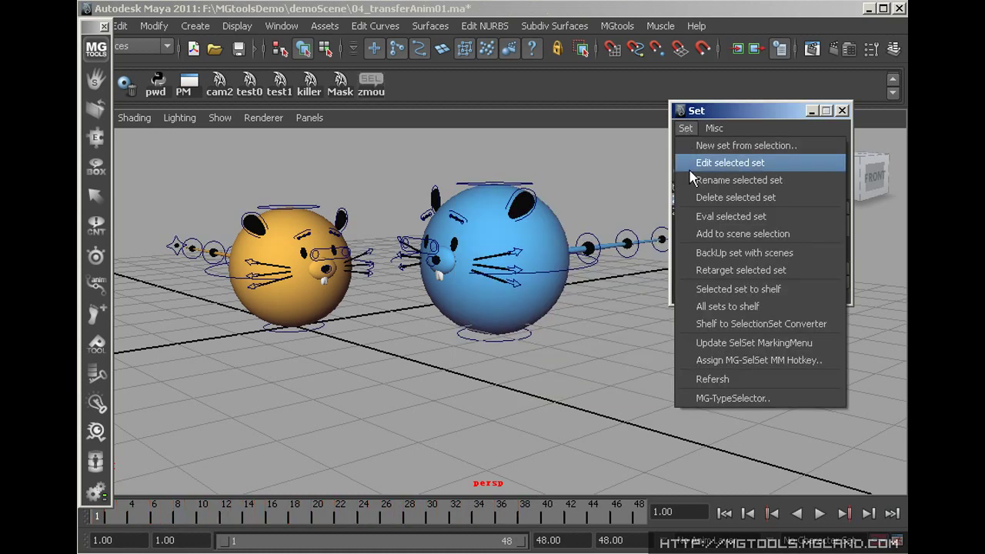
click(695, 327)
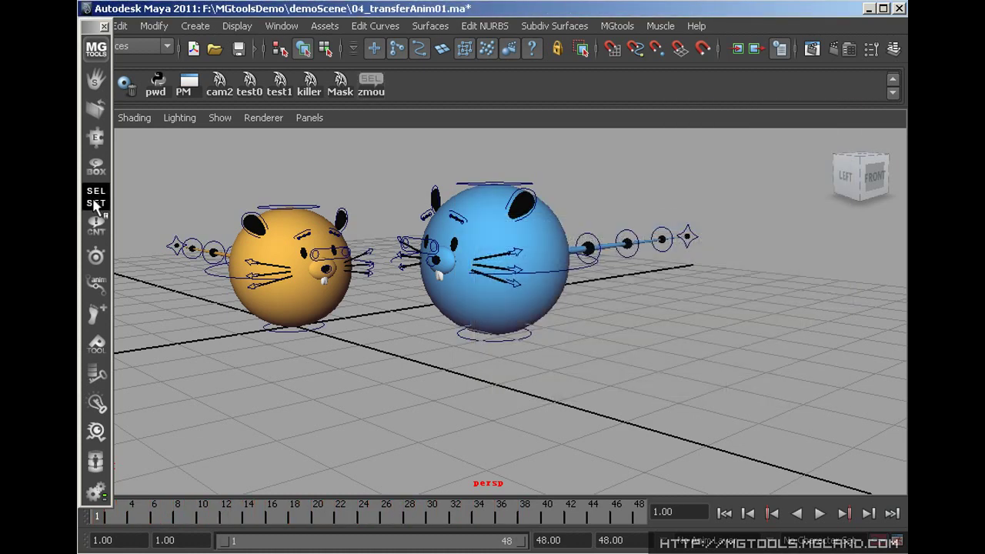
drag(97, 192, 225, 237)
Fill list A with the orange mouse's top, bottom and mustache controls, list B with the blue mouse's, then merge them
click(306, 214)
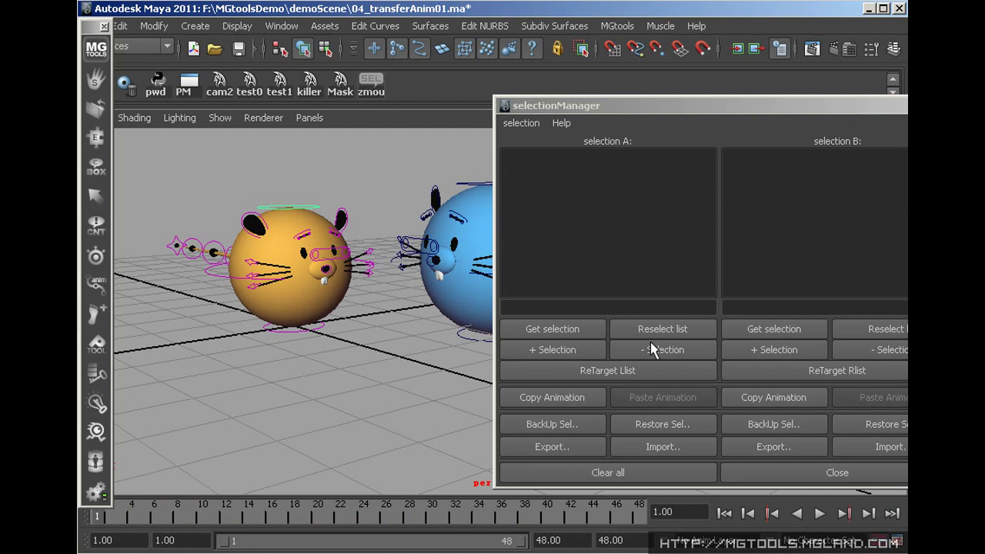
click(552, 328)
click(311, 329)
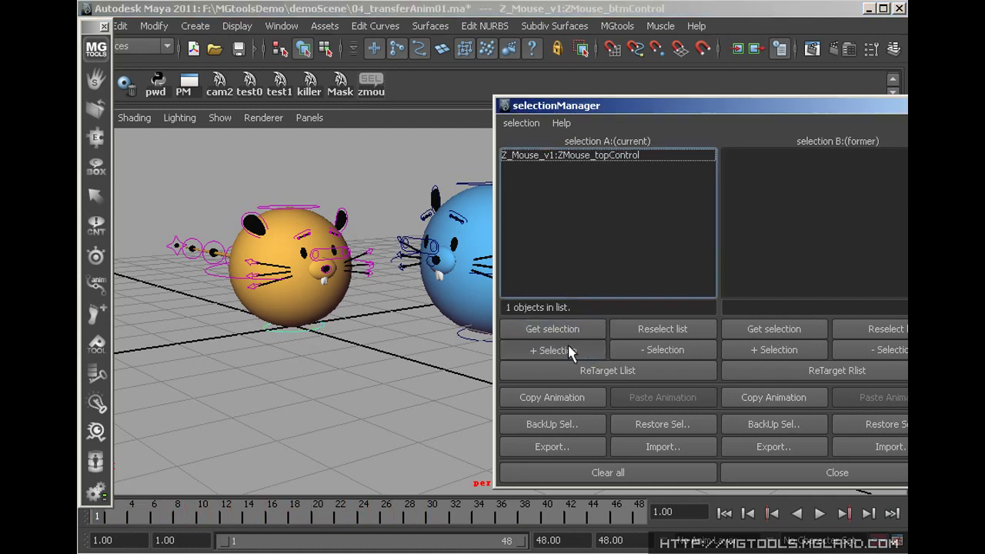
click(568, 348)
click(368, 266)
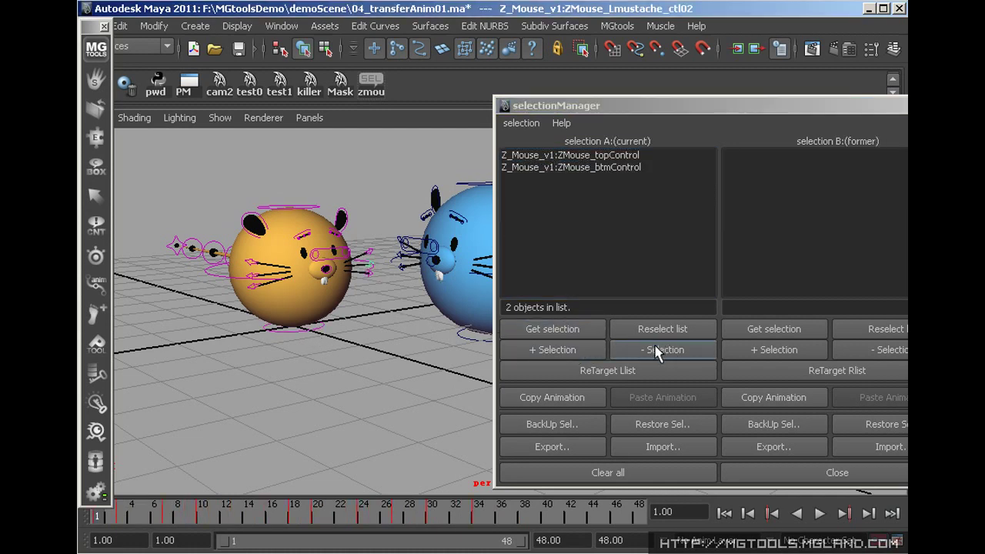
click(570, 350)
click(431, 390)
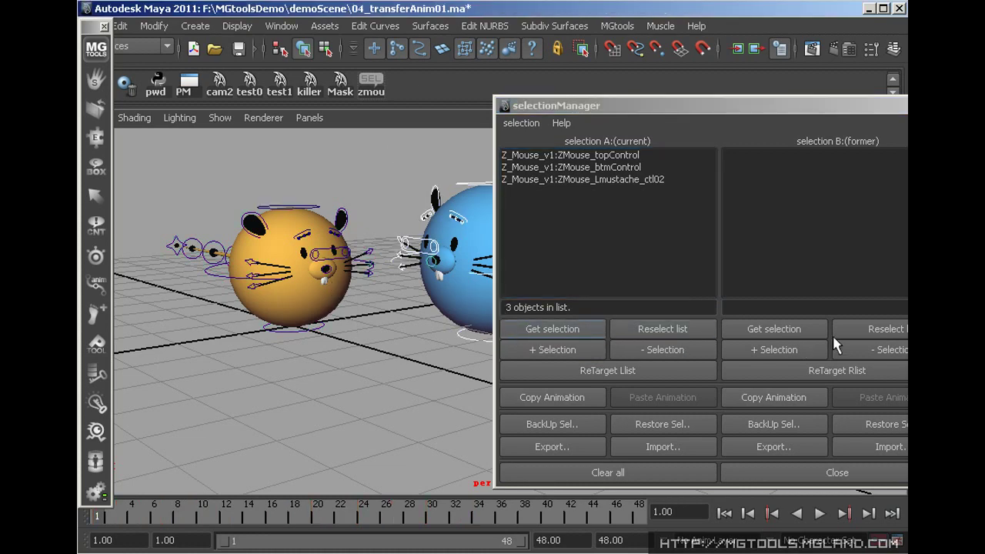
click(798, 329)
right_click(743, 223)
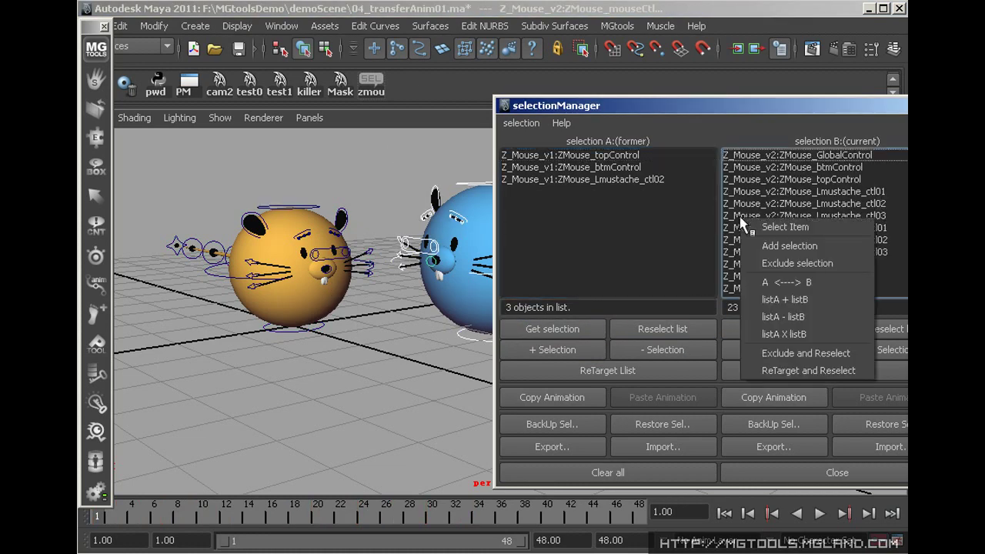
click(805, 300)
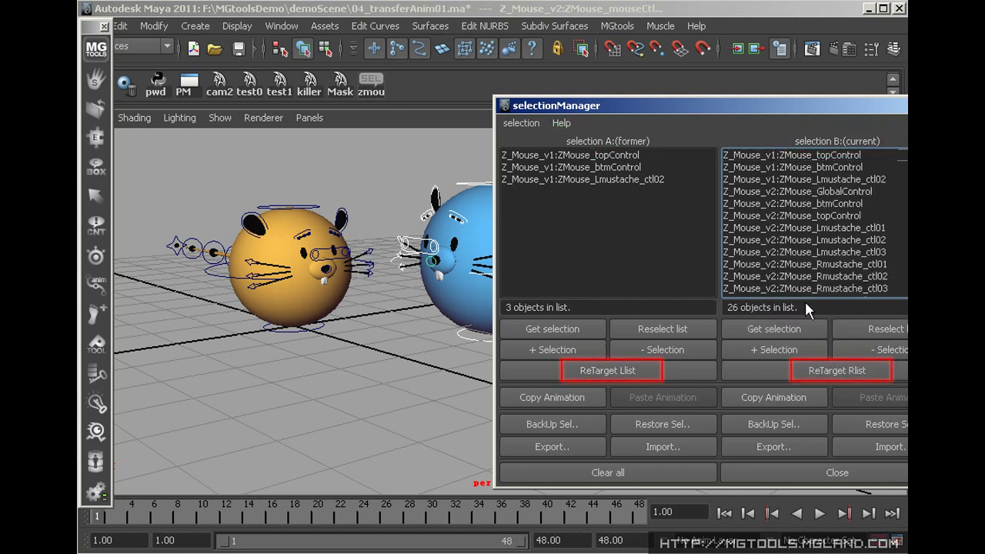
Back up the selection as 'b1' and browse the saved backups in Restore Sel
click(551, 425)
text(b1)
key(Return)
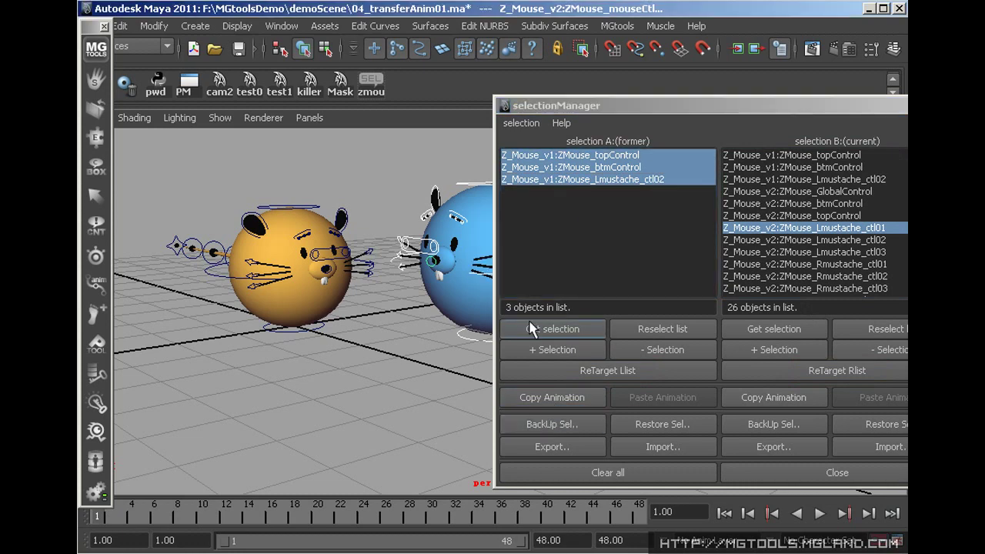
click(656, 425)
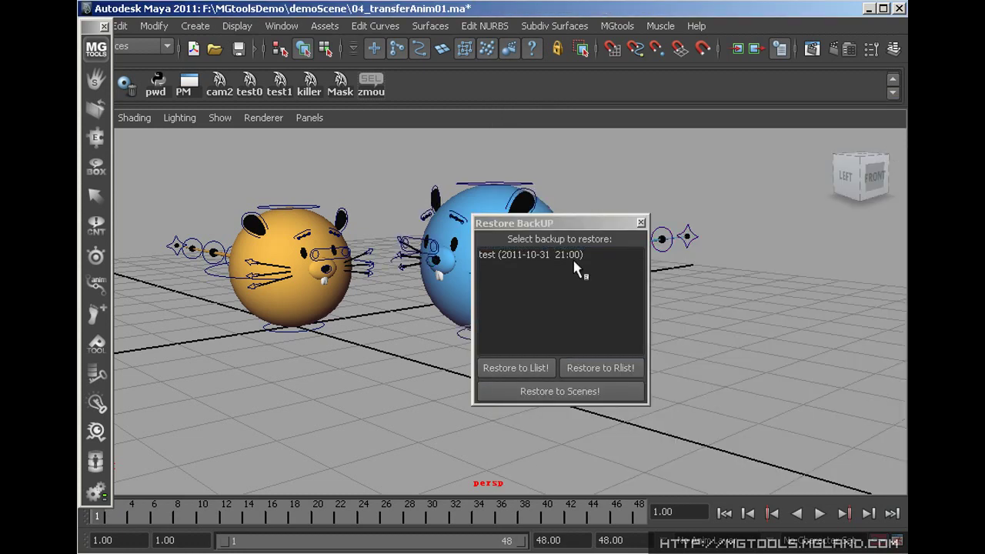
click(574, 255)
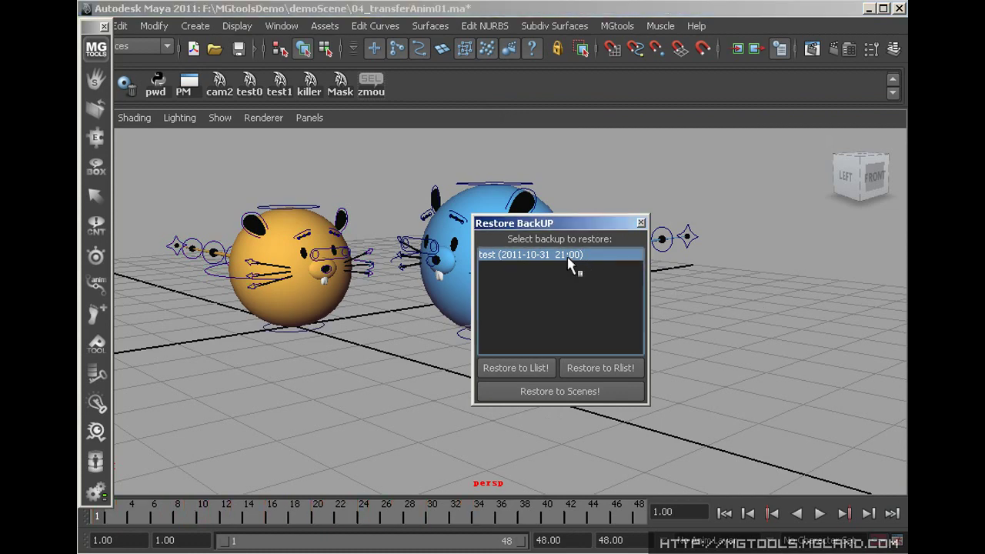
click(567, 256)
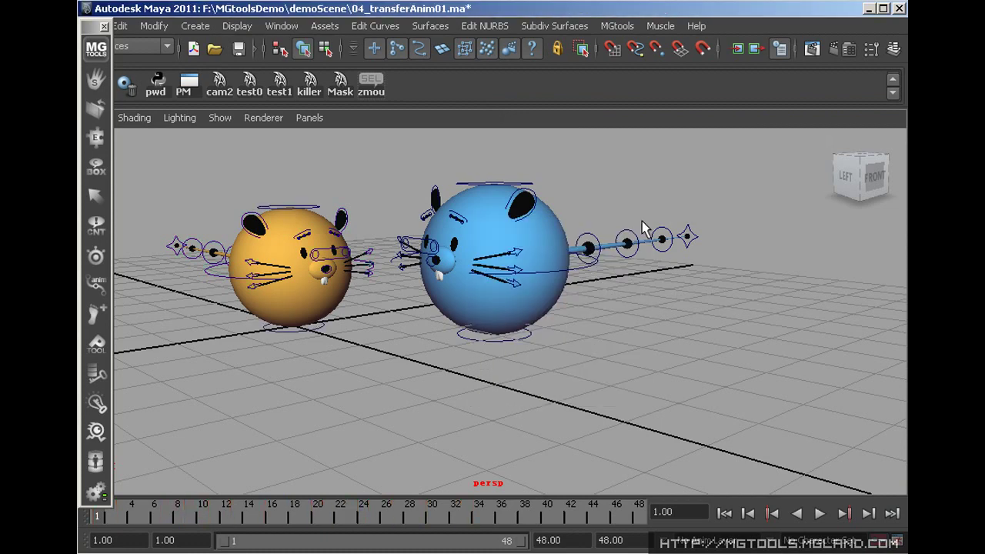
click(640, 222)
drag(96, 193, 188, 190)
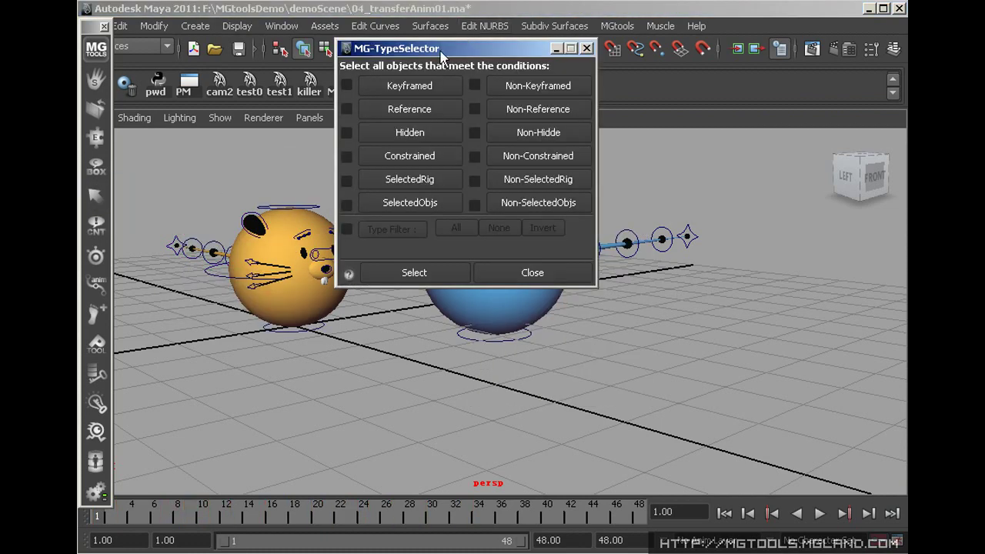
Use MG-TypeSelector to select all keyframed objects, then all referenced objects
drag(444, 55, 707, 222)
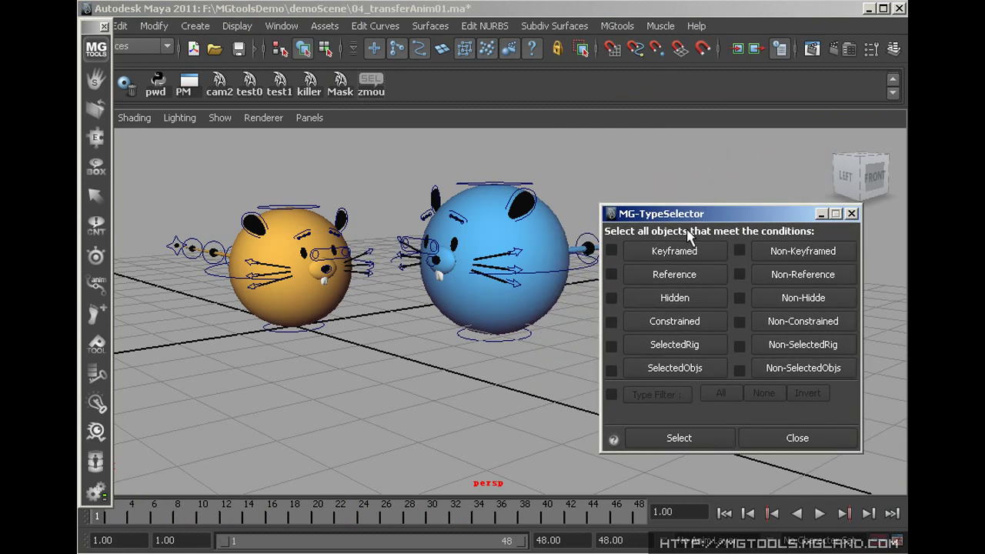
click(688, 254)
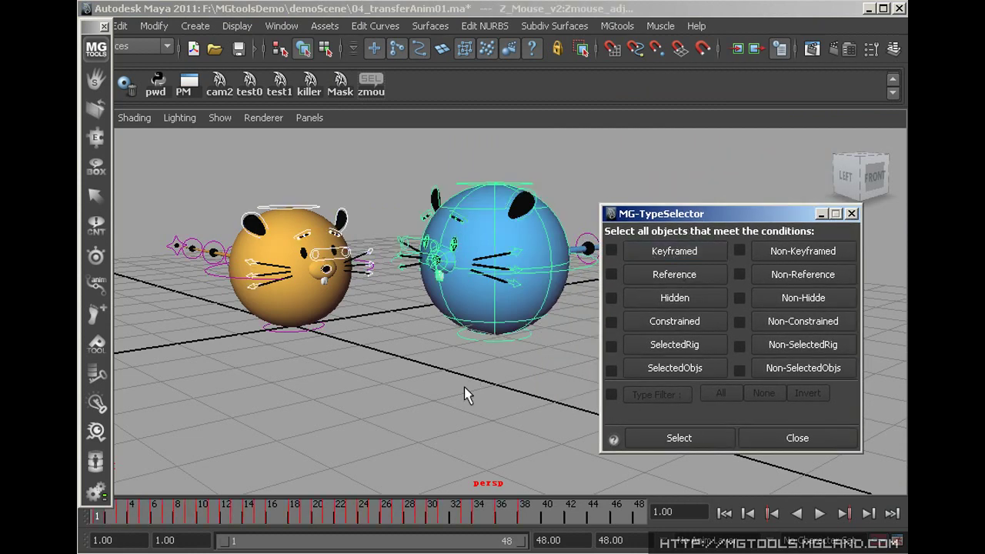
click(465, 390)
click(660, 279)
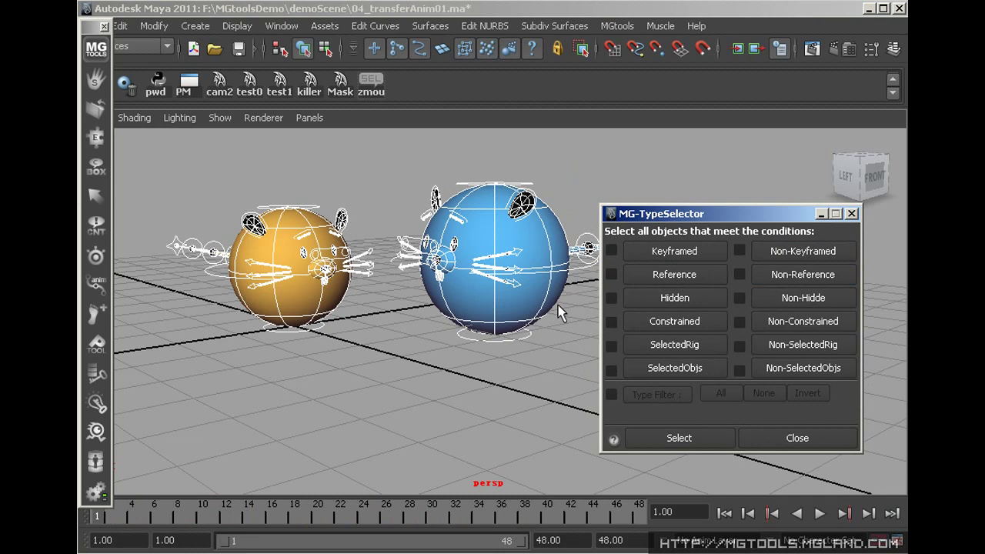
click(651, 300)
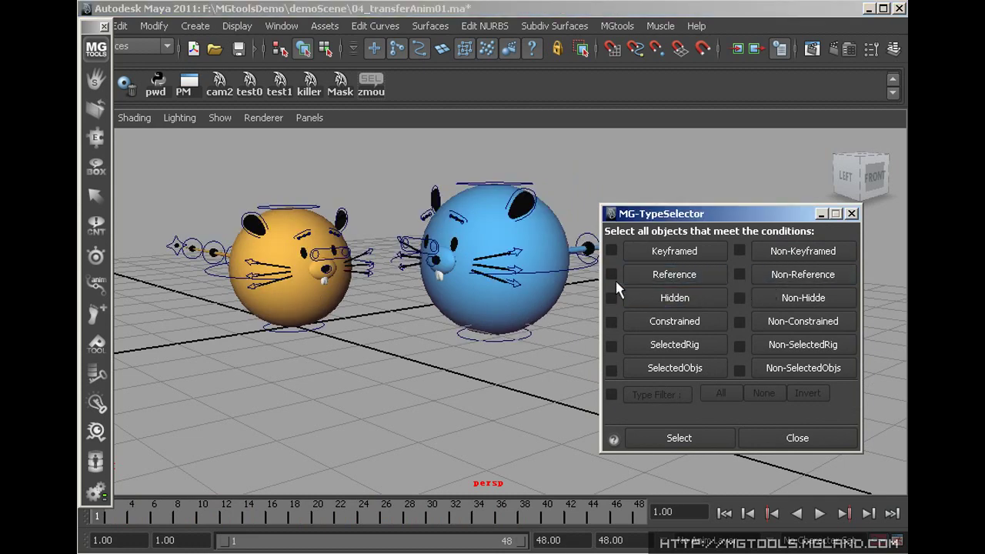
Enable the Type Filter, close the window and select the orange mouse's bottom control
click(626, 394)
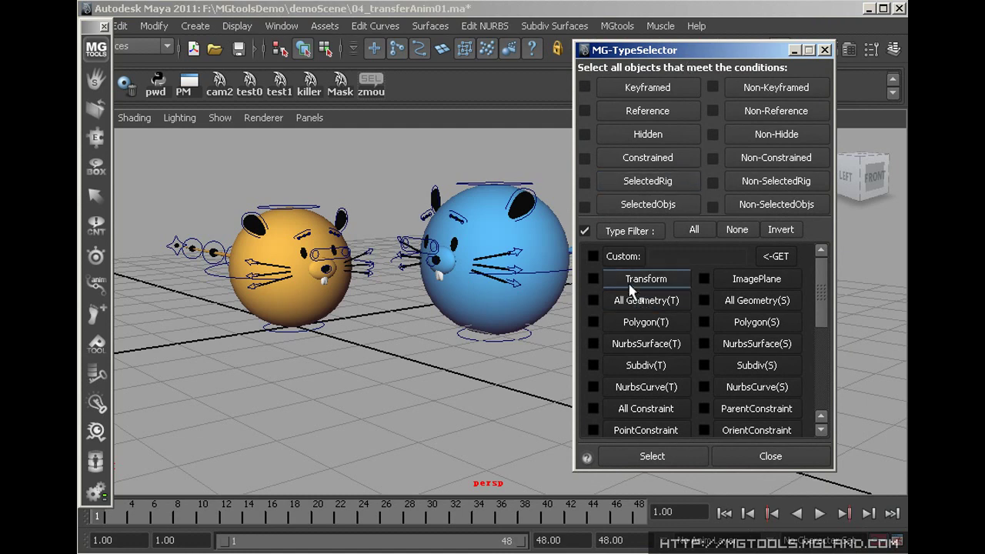
drag(820, 297, 812, 239)
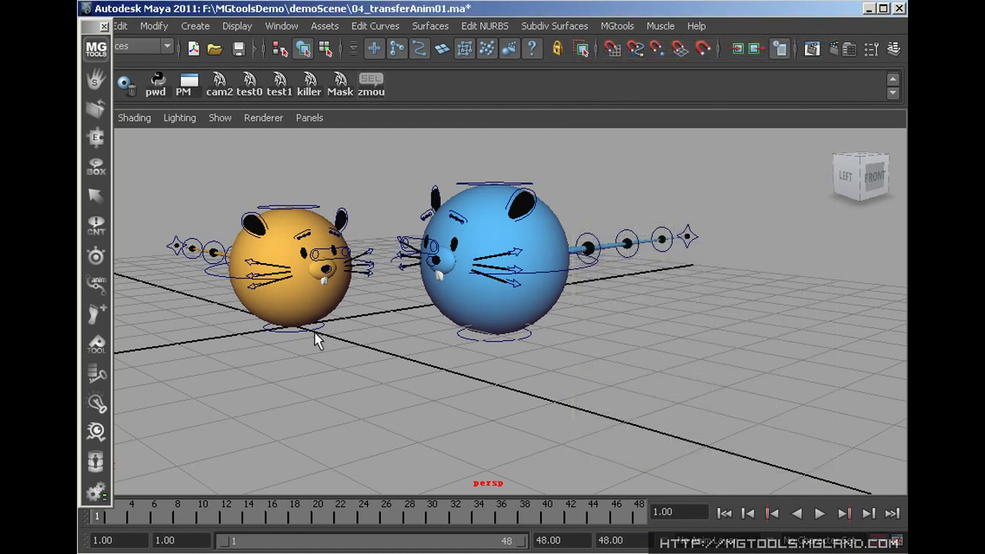
click(318, 334)
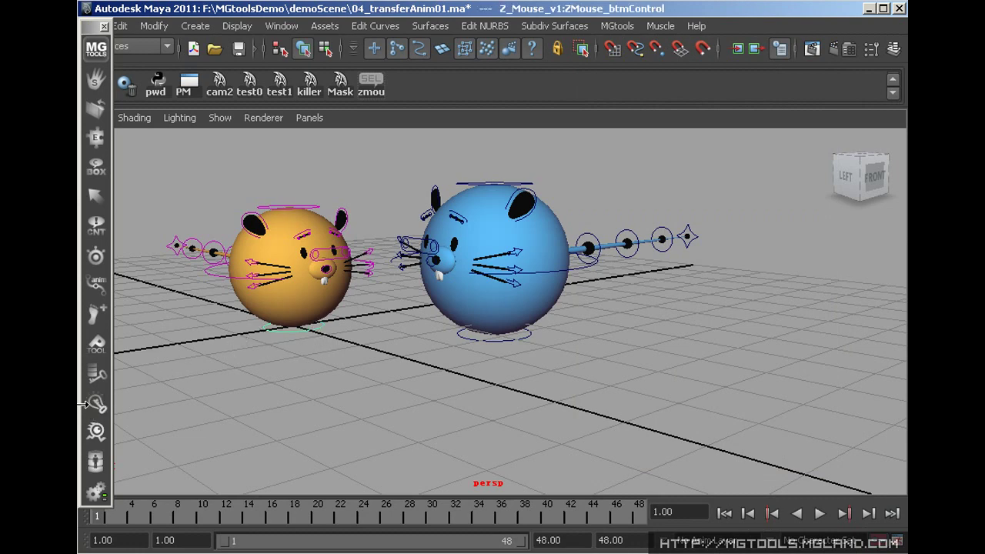
Probe the orange mouse rig and select ZMouse_topControl and the mustache controls from the keyed list
drag(95, 403, 245, 524)
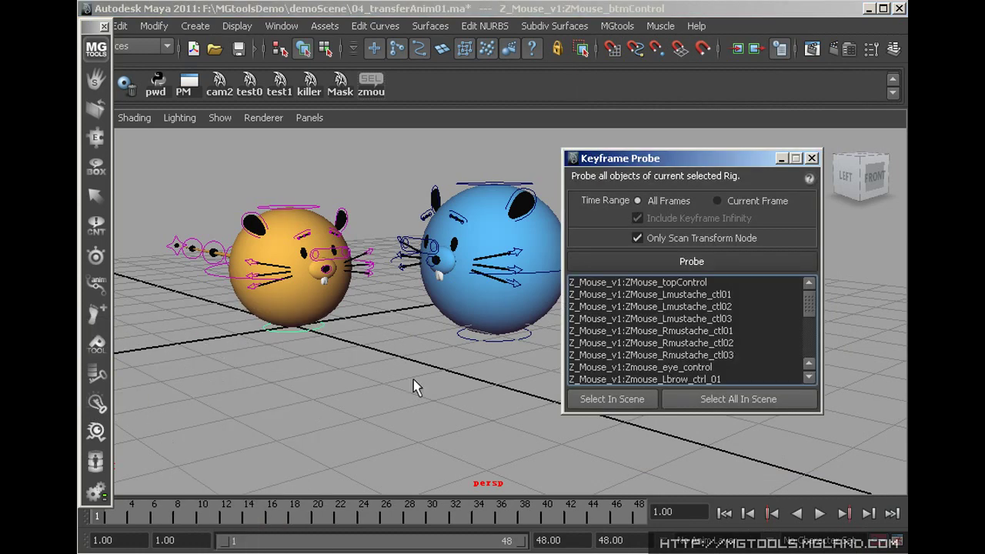
click(314, 215)
click(666, 282)
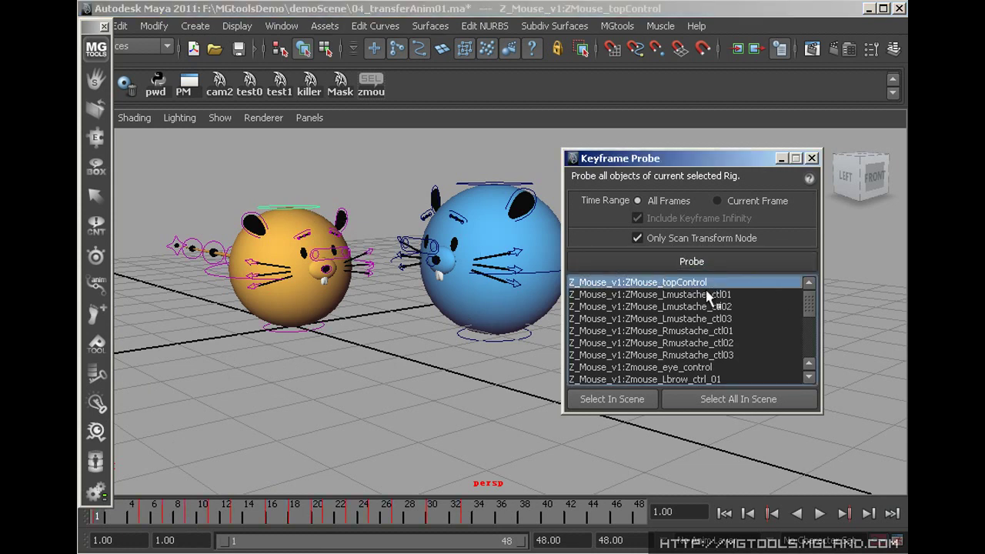
click(706, 295)
click(700, 307)
click(692, 343)
click(681, 355)
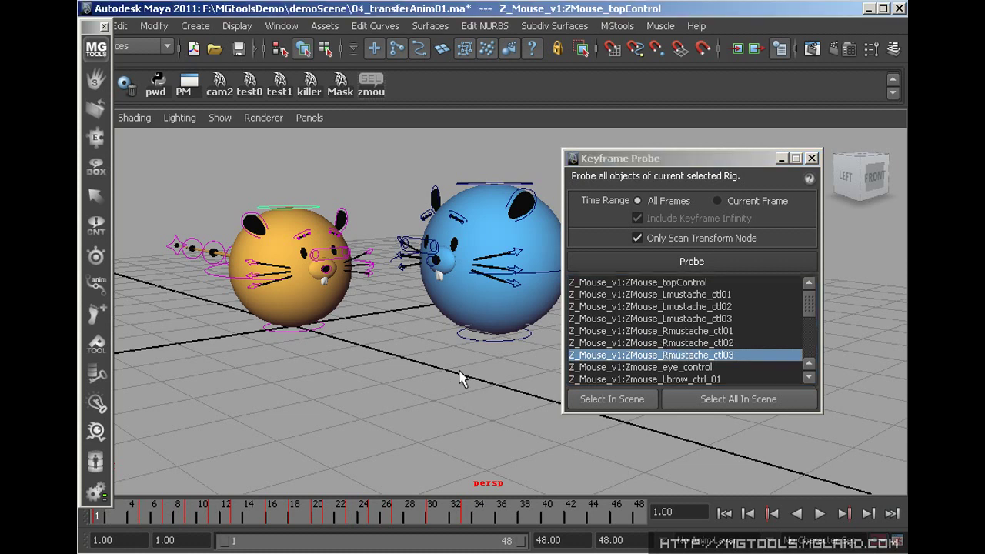
Probe the blue mouse rig and select Z_Mouse_v2:Zmouse_adj from the results
click(477, 337)
click(691, 268)
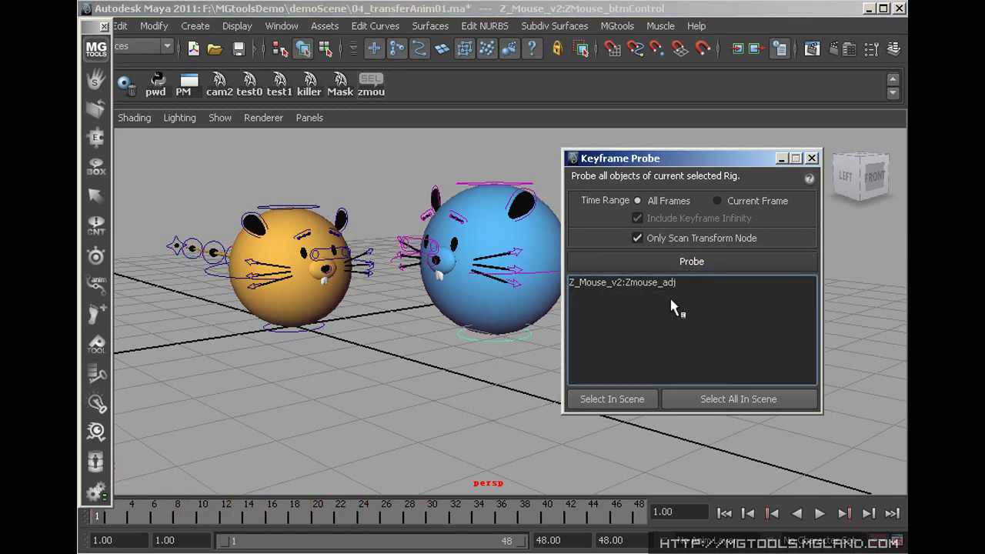
click(668, 283)
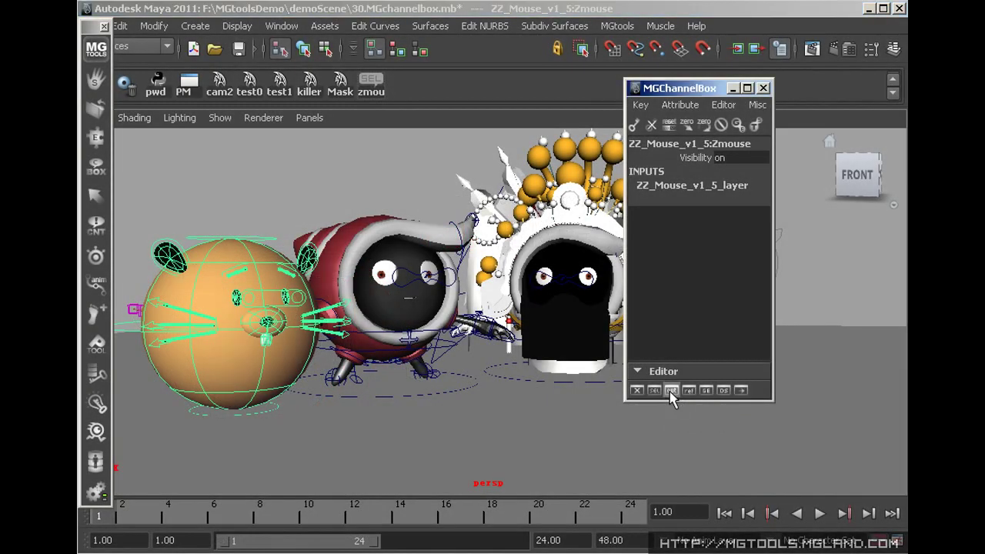
Switch the MGChannelBox side panel through the Outliner, Reference Editor and Display Layers
click(671, 390)
click(689, 390)
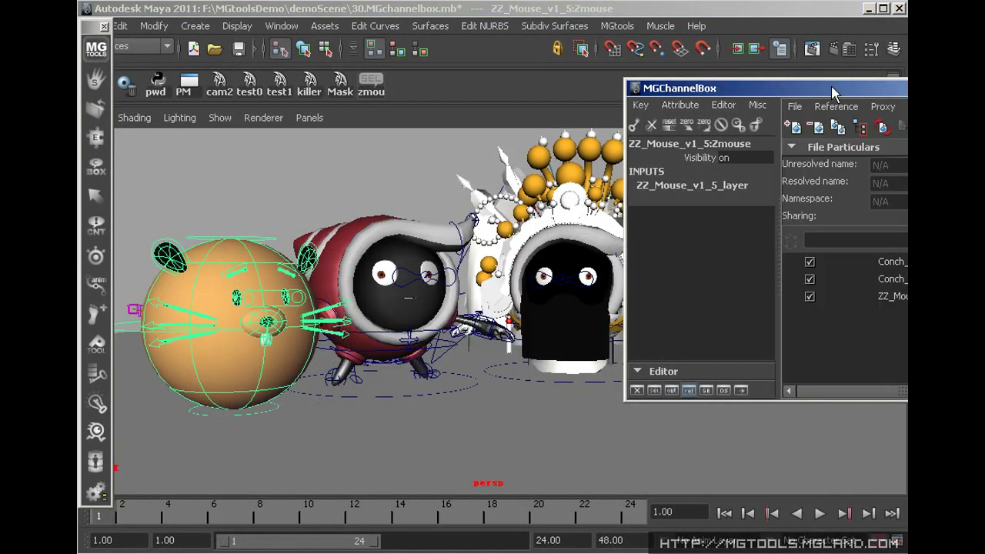
click(706, 390)
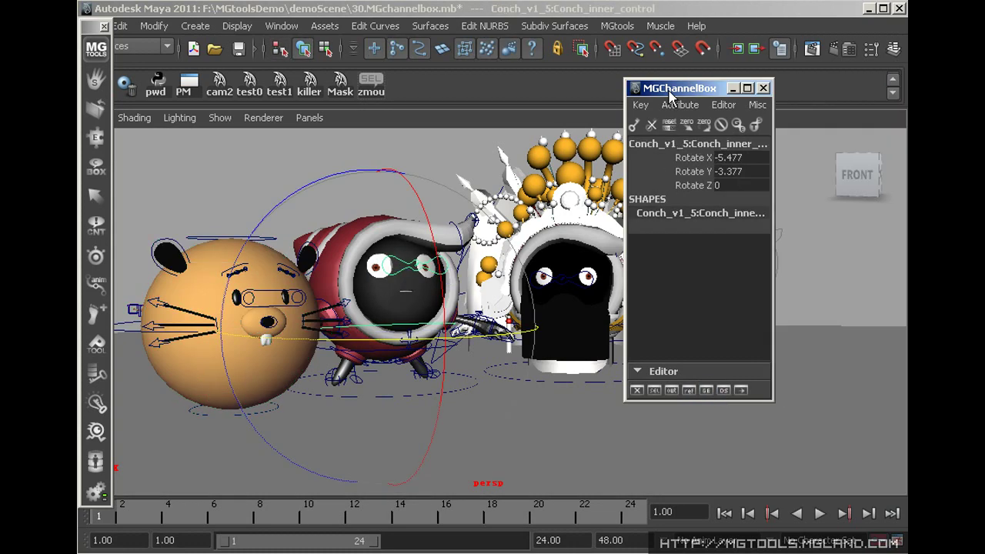
Key and unkey the Rotate X, Y and Z channels, resetting them to 0
drag(694, 158, 696, 186)
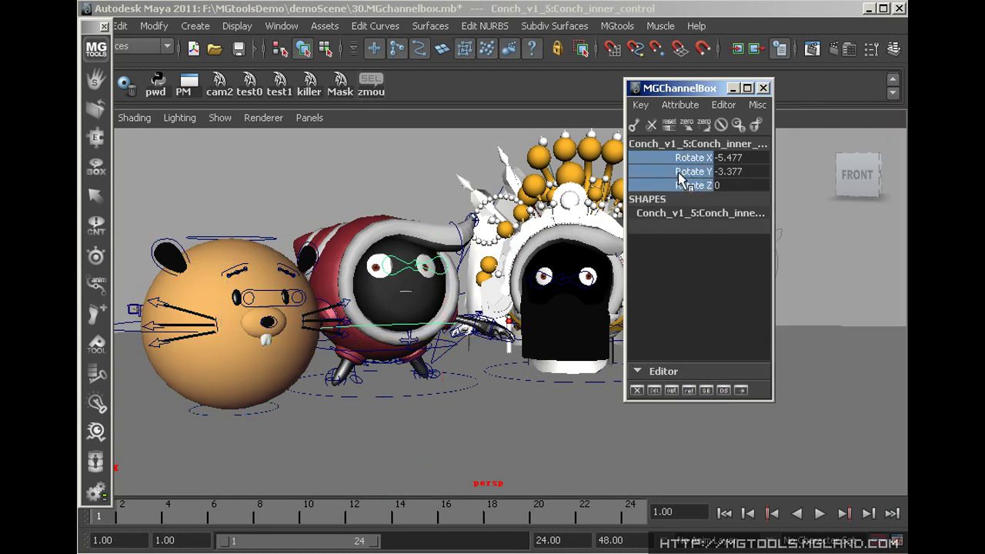
key(s)
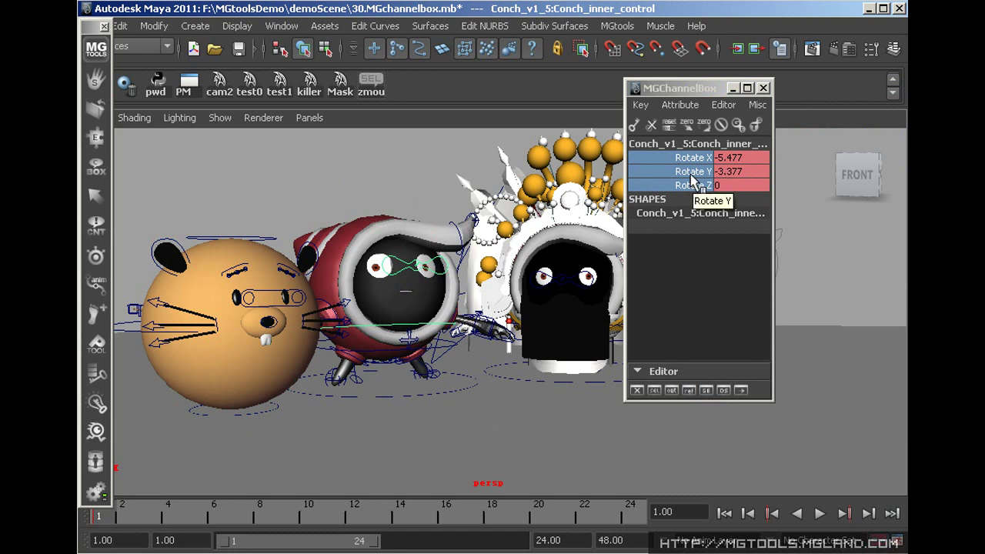
key(ctrl+z)
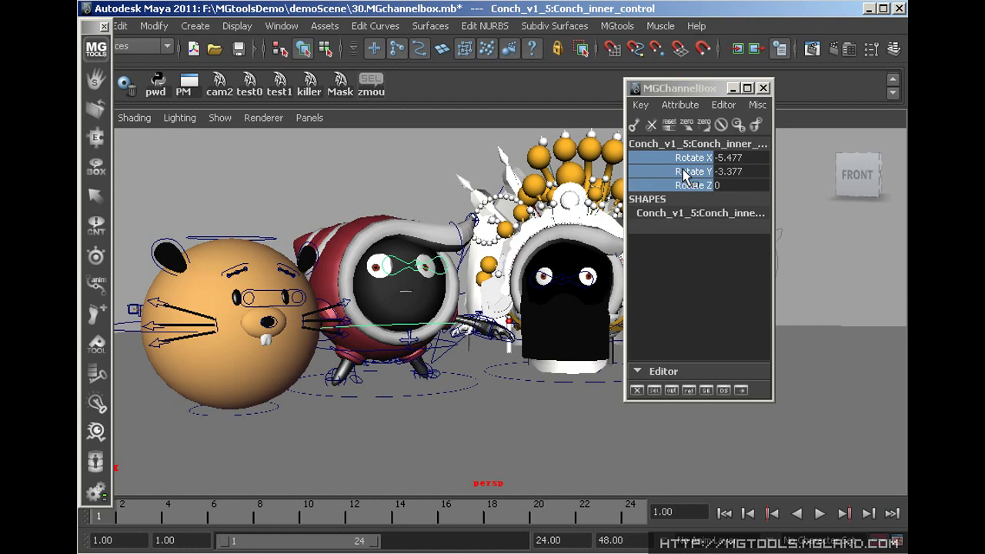
right_click(684, 176)
click(682, 188)
key(s)
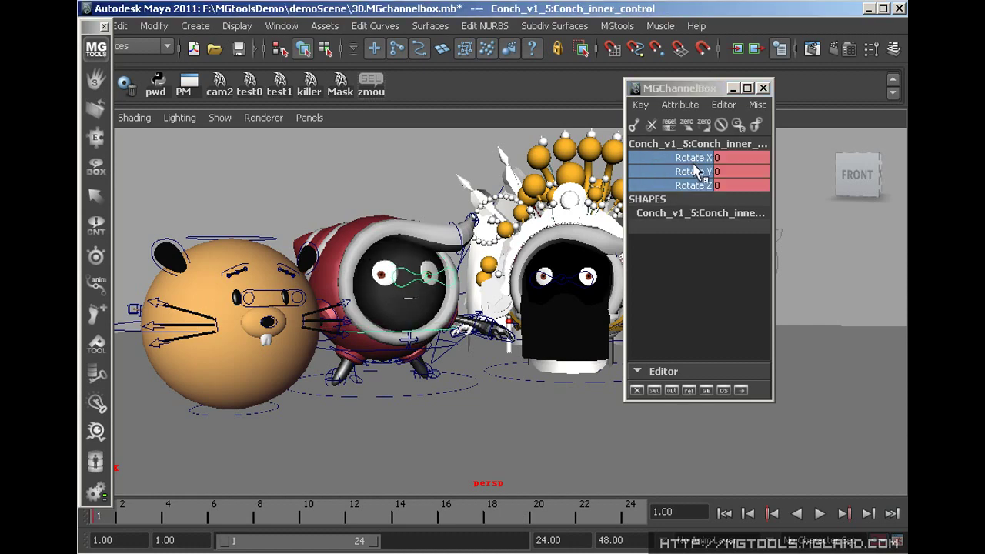
key(ctrl+z)
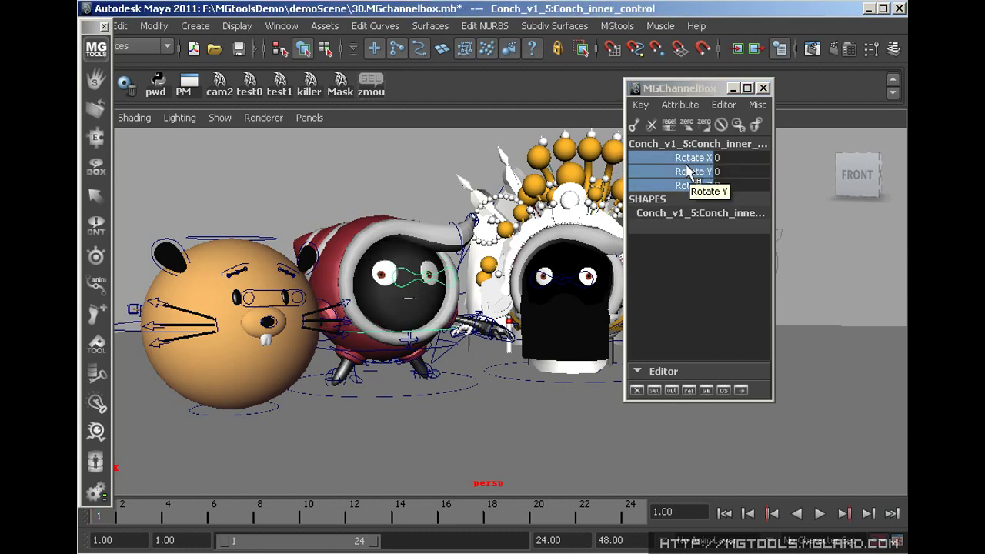
right_click(687, 166)
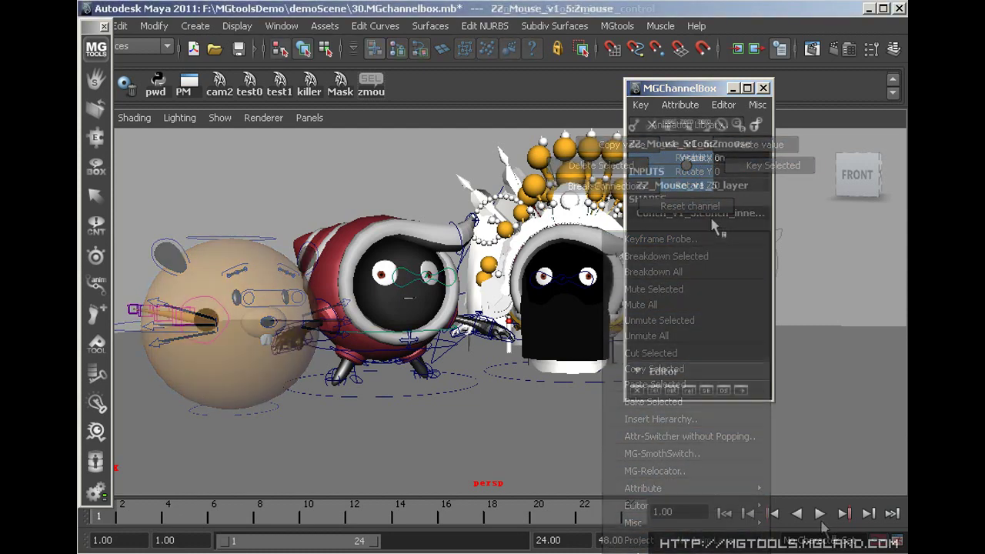
Hide all layers except Zmouse, show them again, and temporarily hide the orange mouse in a new layer
right_click(721, 213)
ctrl+click(716, 216)
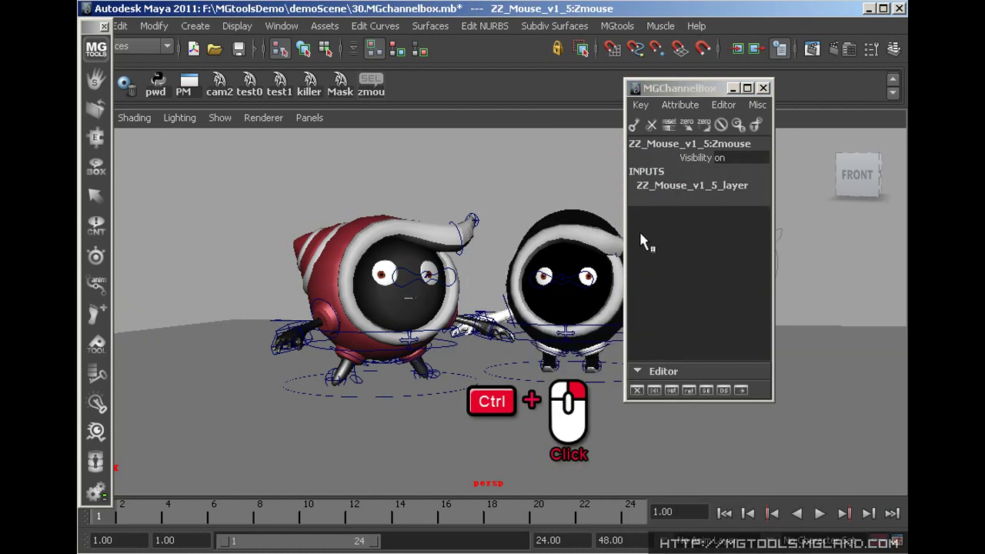
ctrl+click(658, 238)
ctrl+click(677, 243)
ctrl+click(670, 231)
right_click(689, 206)
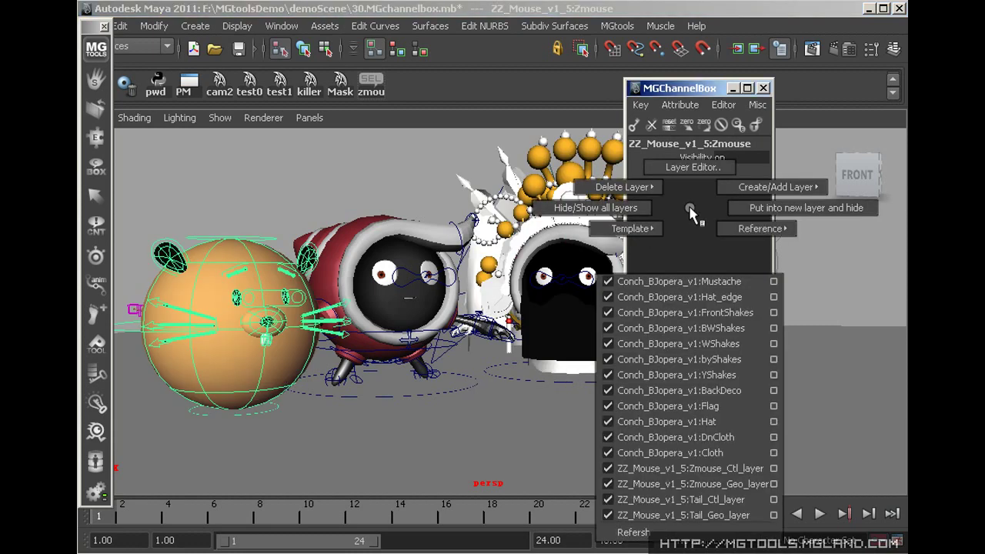
click(762, 209)
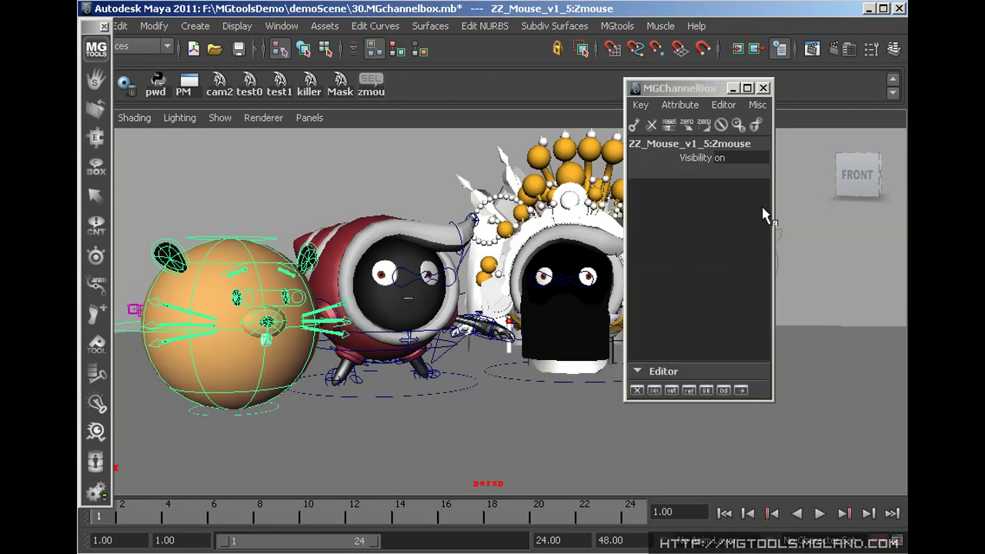
alt+click(701, 231)
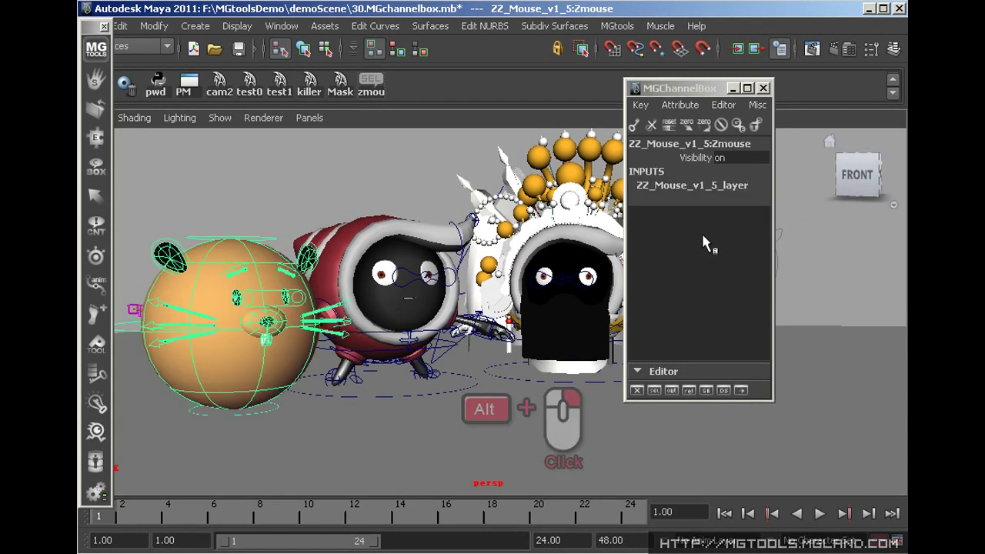
Browse the render layer, constraint tools, editors and attribute lock menus
right_click(689, 231)
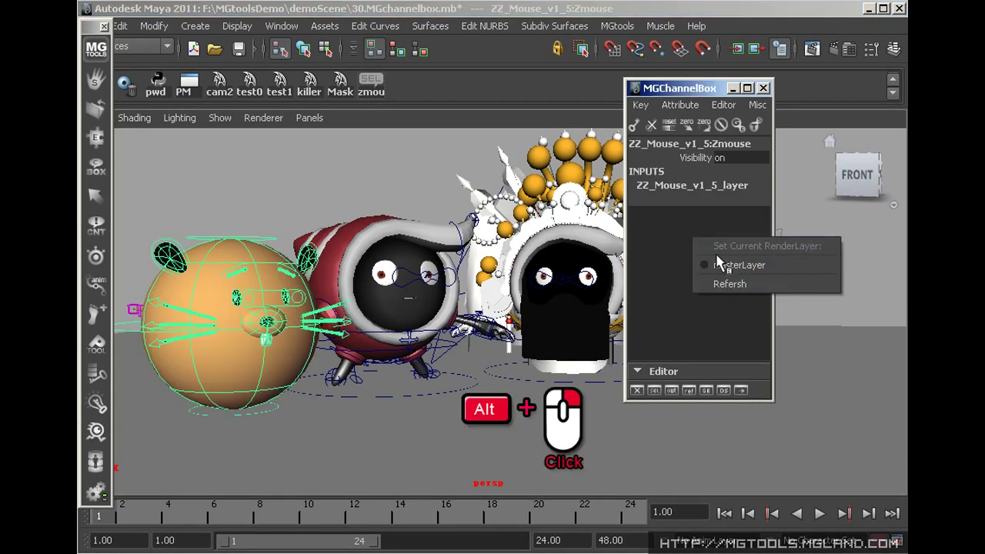
ctrl+alt+right_drag(693, 202, 769, 203)
mouse_move(700, 125)
ctrl+right_down()
mouse_move(719, 115)
mouse_move(727, 124)
mouse_move(700, 128)
ctrl+right_up()
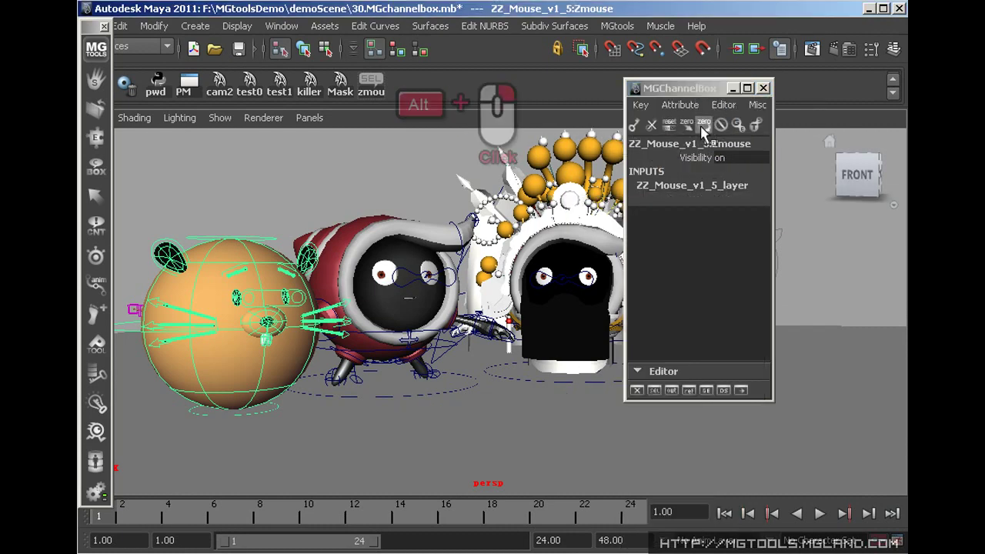
mouse_move(703, 129)
alt+mouse_down()
mouse_move(696, 93)
mouse_move(751, 123)
mouse_move(701, 128)
mouse_move(715, 119)
mouse_move(689, 139)
mouse_move(719, 127)
mouse_move(690, 131)
mouse_move(702, 131)
alt+mouse_up()
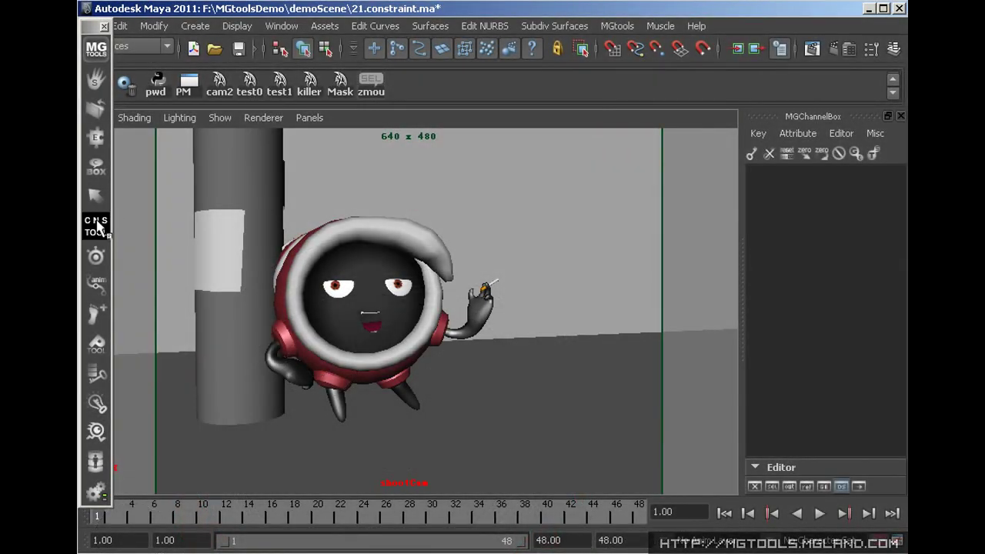
Parent-constrain the cigarette control to the conch's left hand and play the animation
click(97, 225)
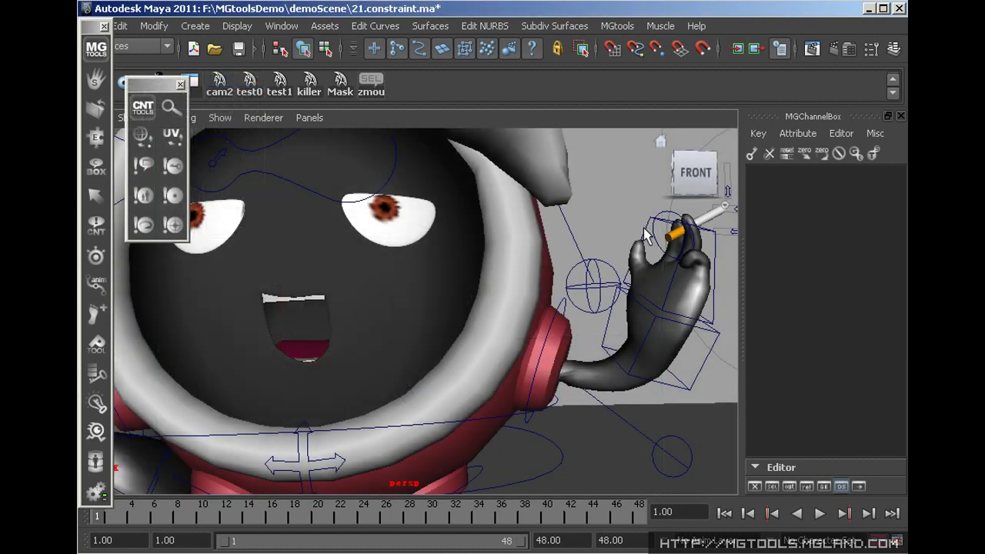
click(647, 237)
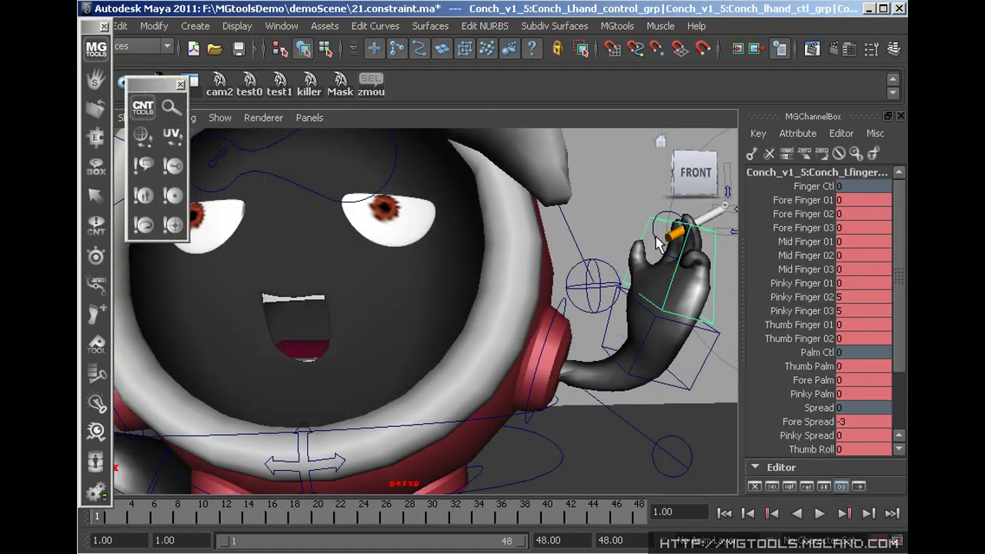
shift+click(662, 234)
right_click(143, 206)
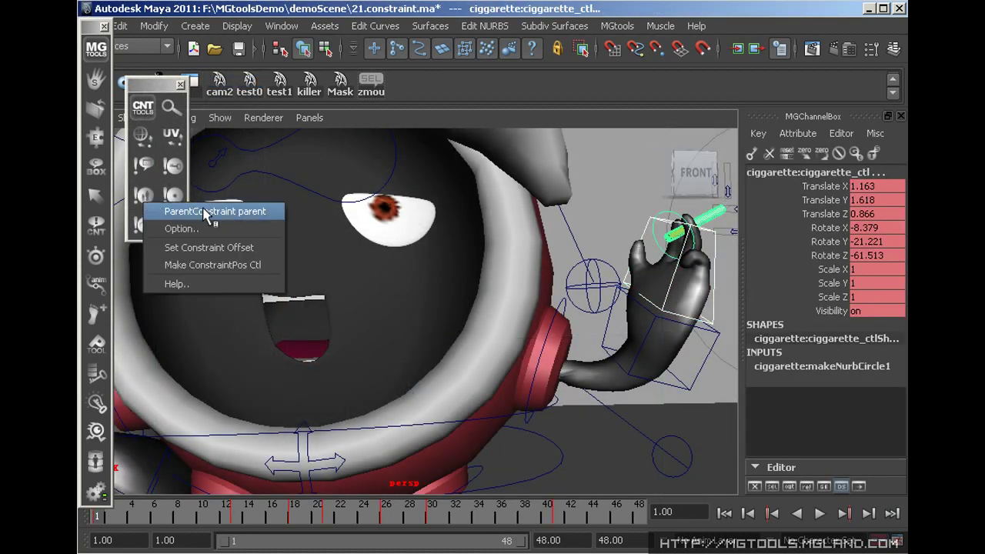
key(alt+v)
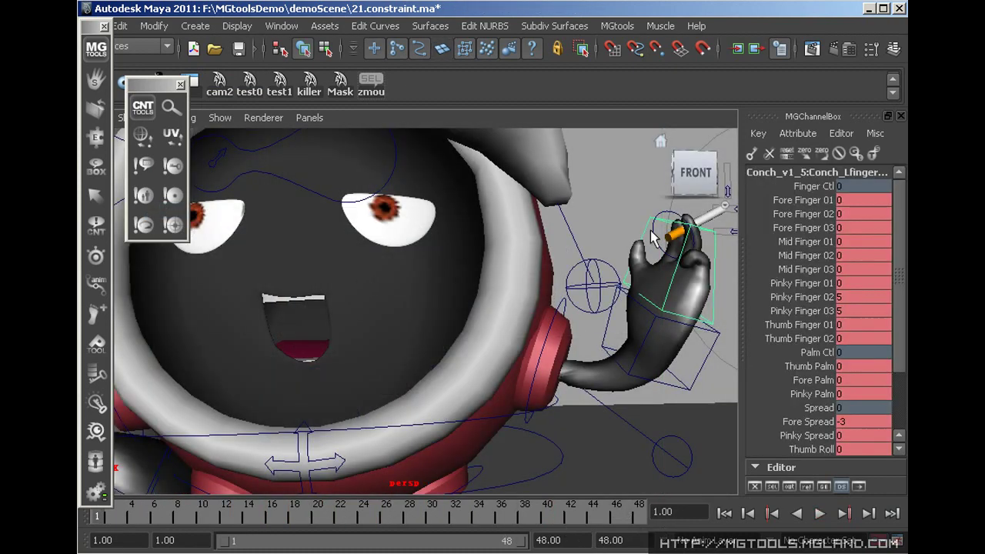
Select the cigarette's ConstraintLoc and scrub the Time Slider to check it follows the hand
shift+click(660, 237)
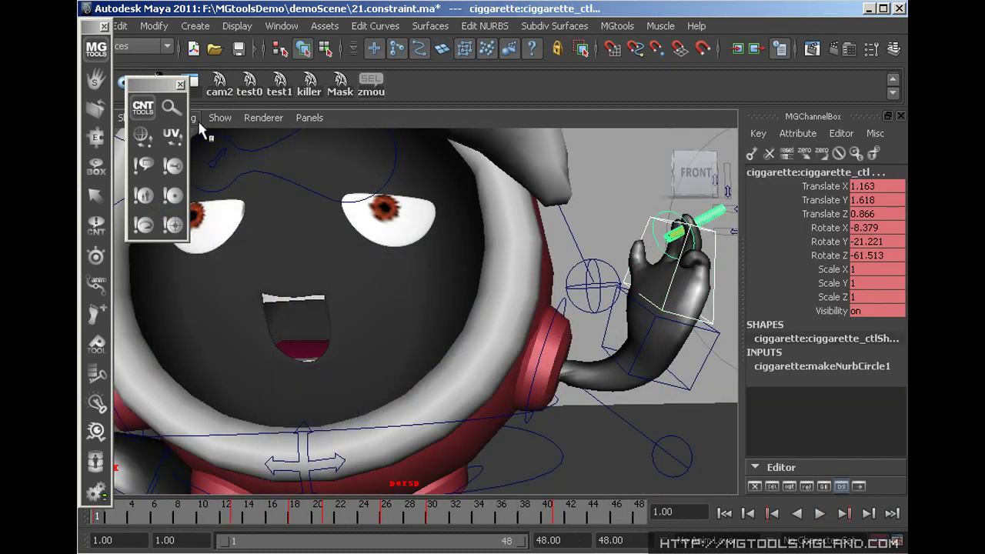
click(173, 165)
click(600, 223)
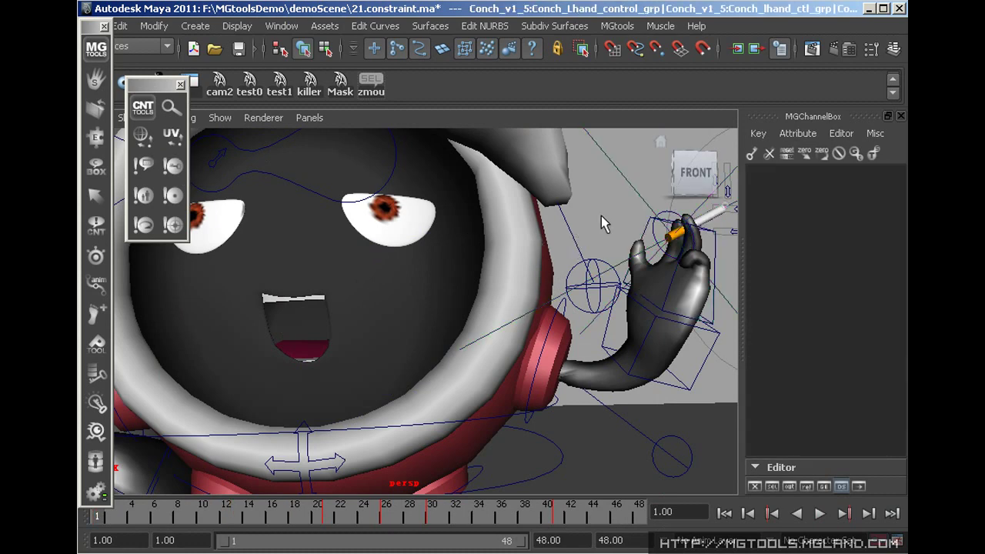
click(674, 231)
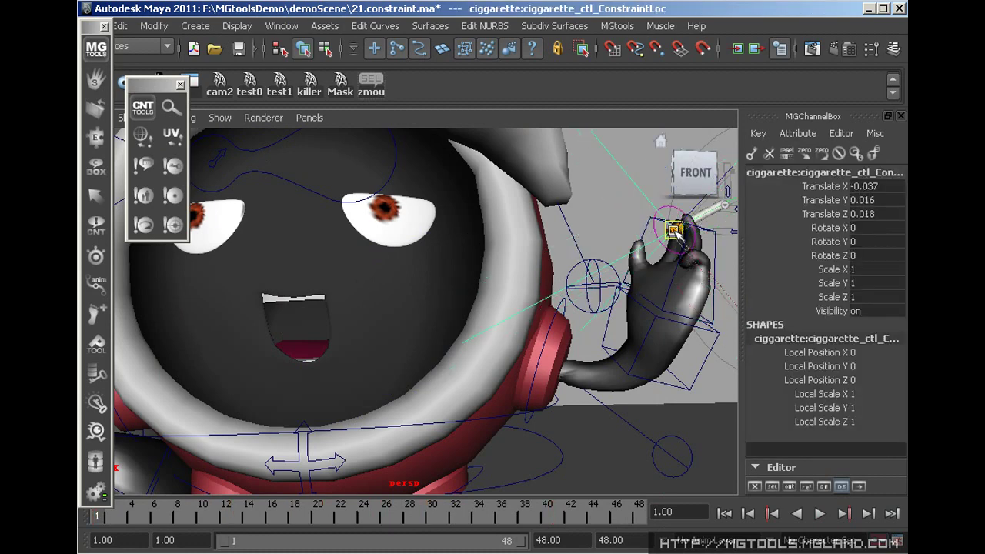
drag(185, 515, 439, 514)
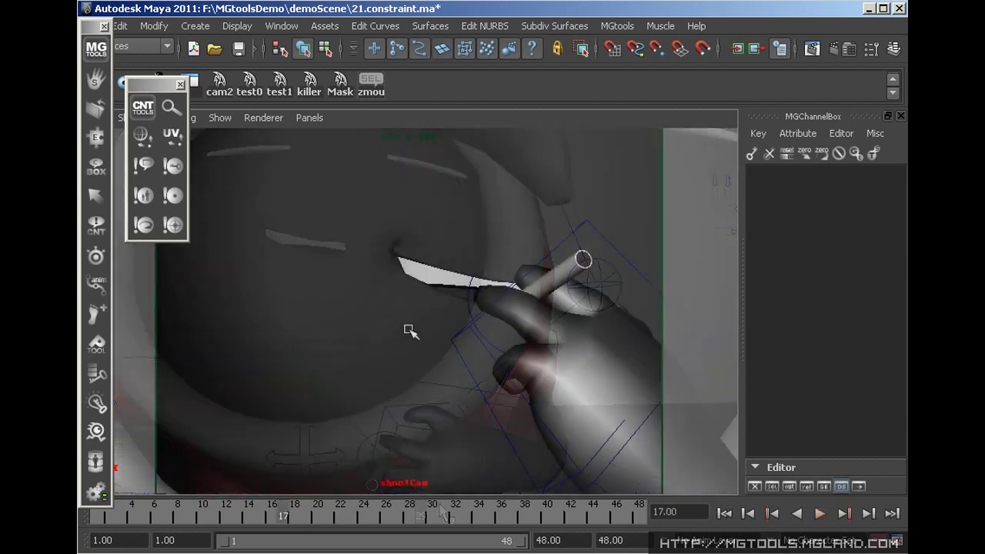
Parent-constrain the cigarette to a single mouth face on Conch_Face
click(408, 330)
right_click(406, 372)
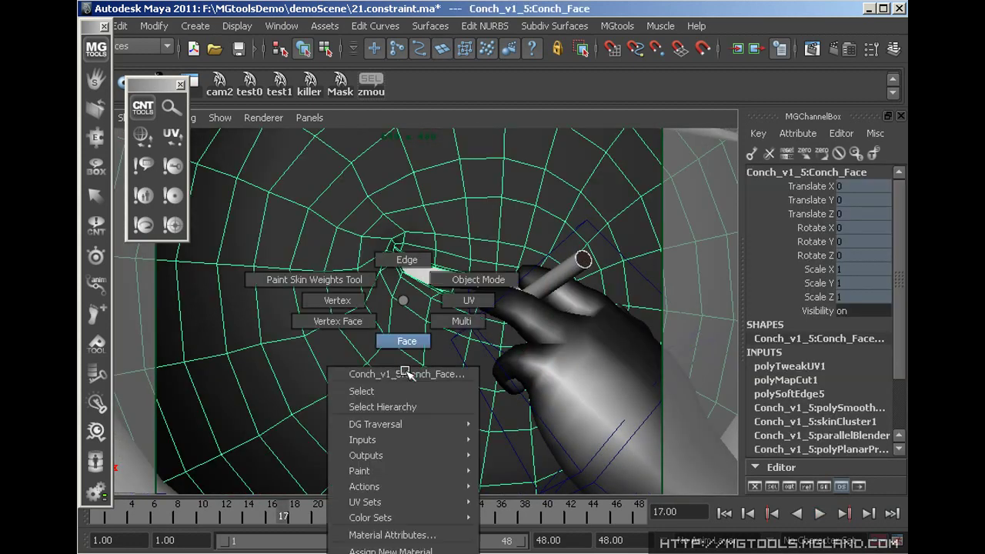
click(406, 341)
click(485, 333)
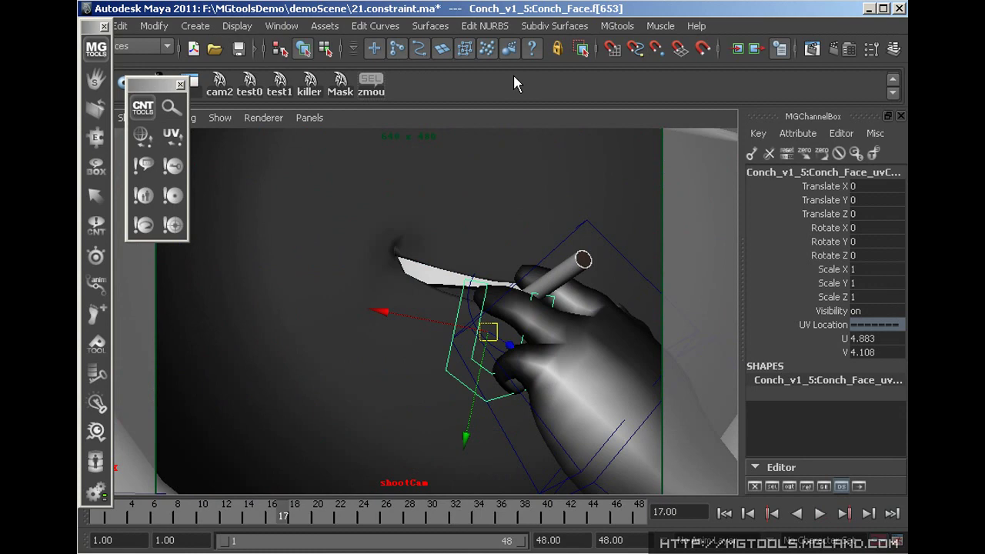
right_drag(795, 253, 858, 256)
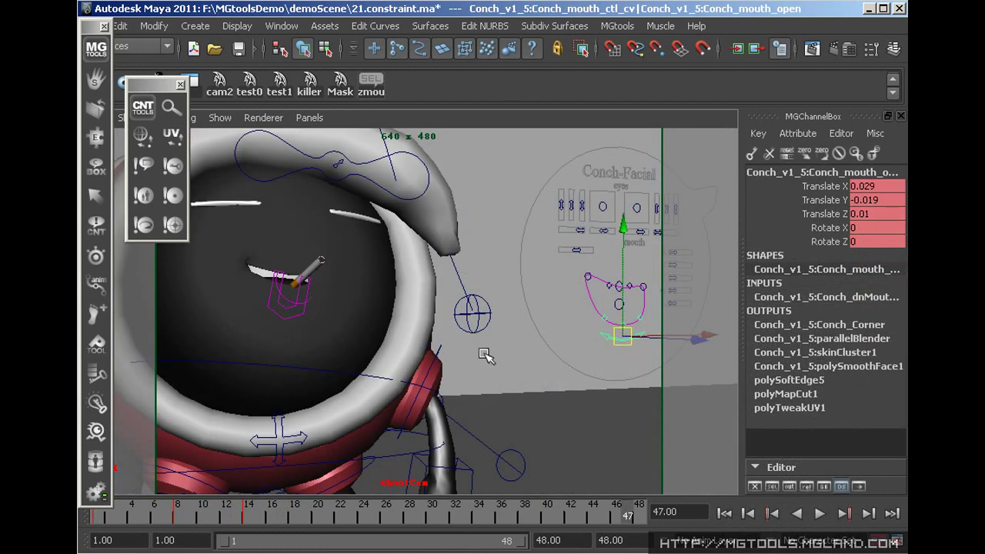
Move the mouth control so the cigarette follows the reshaped mouth
click(615, 350)
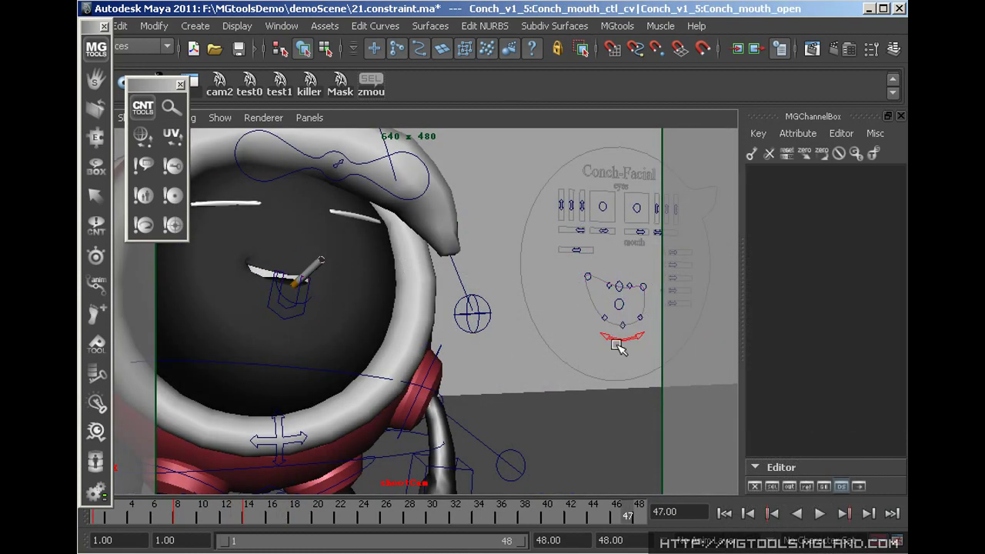
click(625, 341)
mouse_move(625, 340)
mouse_down()
mouse_move(635, 328)
mouse_move(620, 336)
mouse_up()
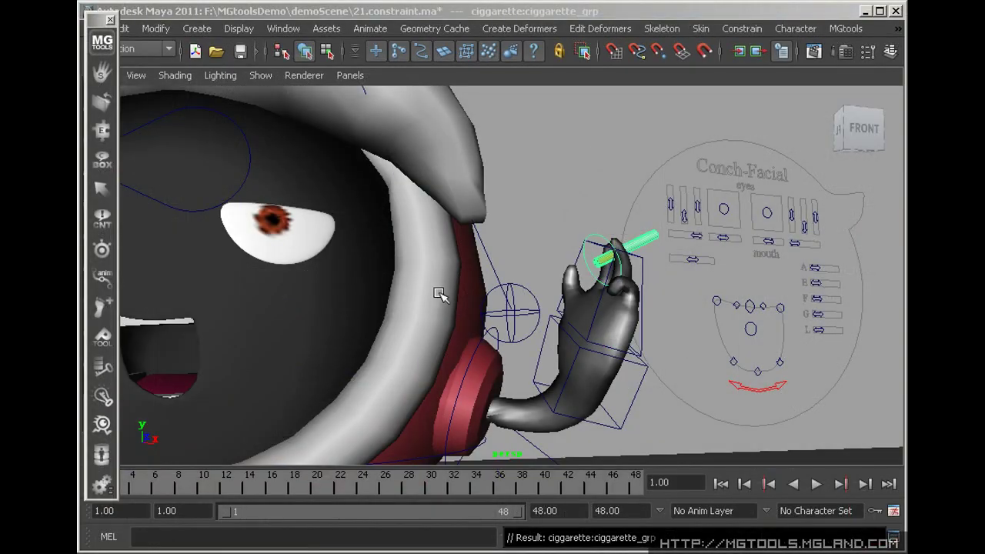
List the cigarette's constraints in the Constraint Lister and select the hand control master node
drag(102, 220, 265, 267)
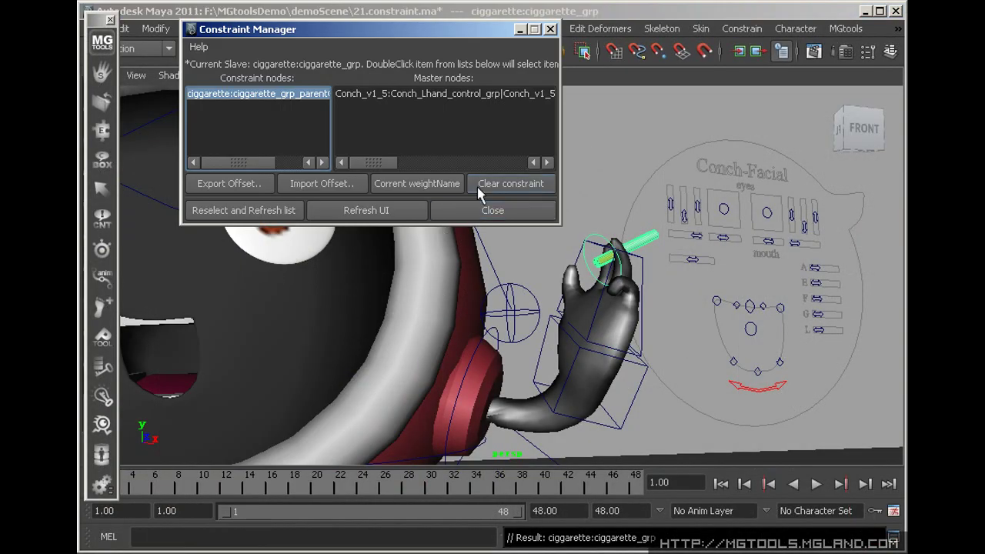
double_click(391, 96)
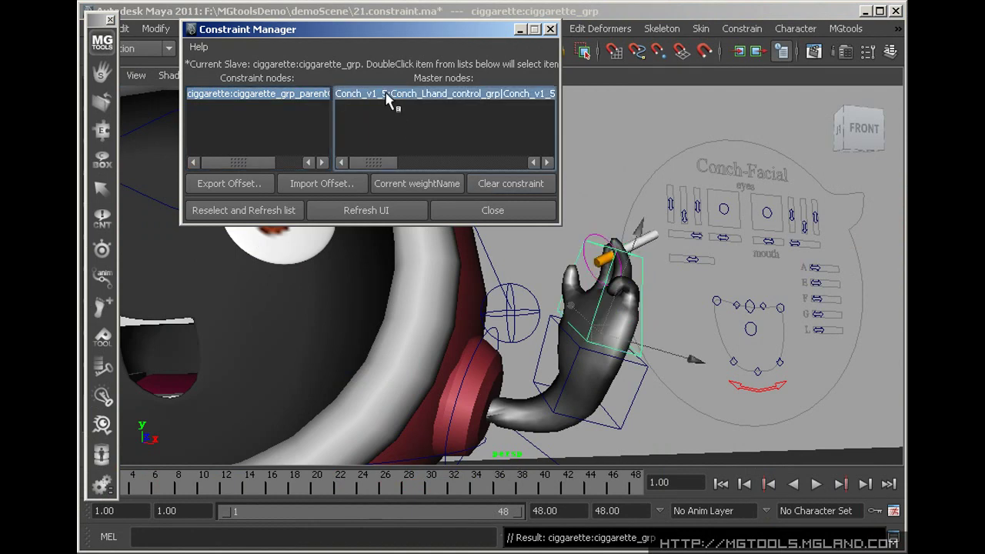
click(264, 214)
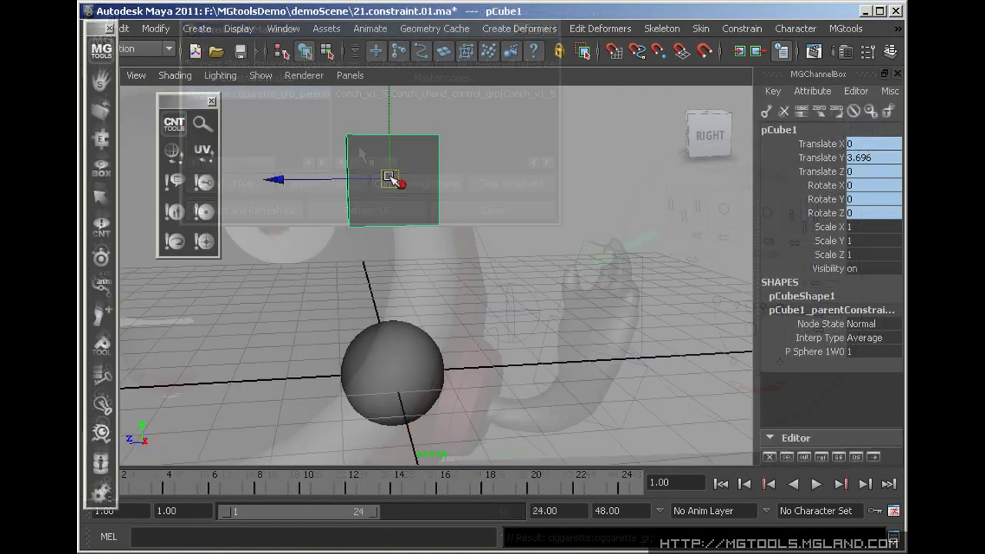
Move pCube1, store its new position as the constraint offset, and play to verify
drag(389, 178, 490, 217)
right_click(175, 211)
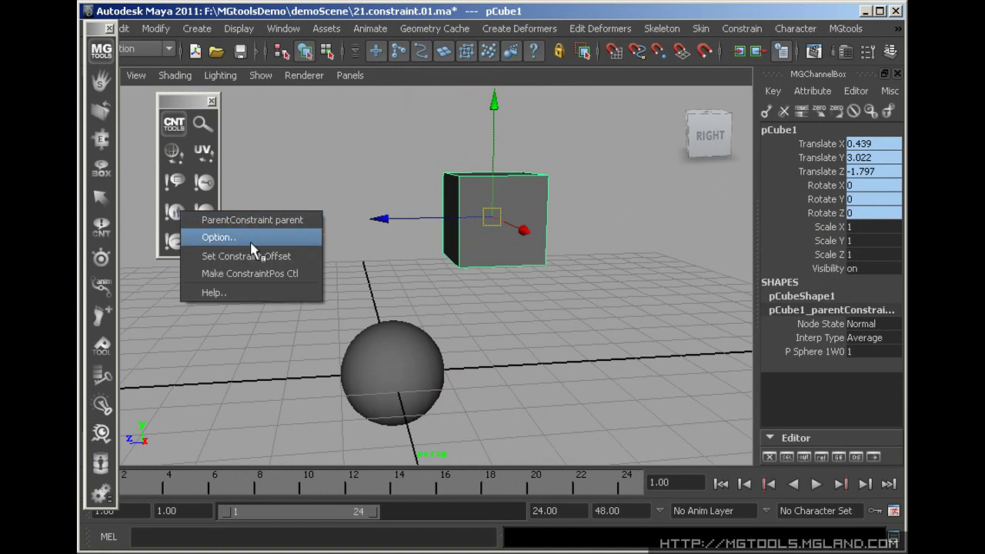
click(252, 256)
click(818, 483)
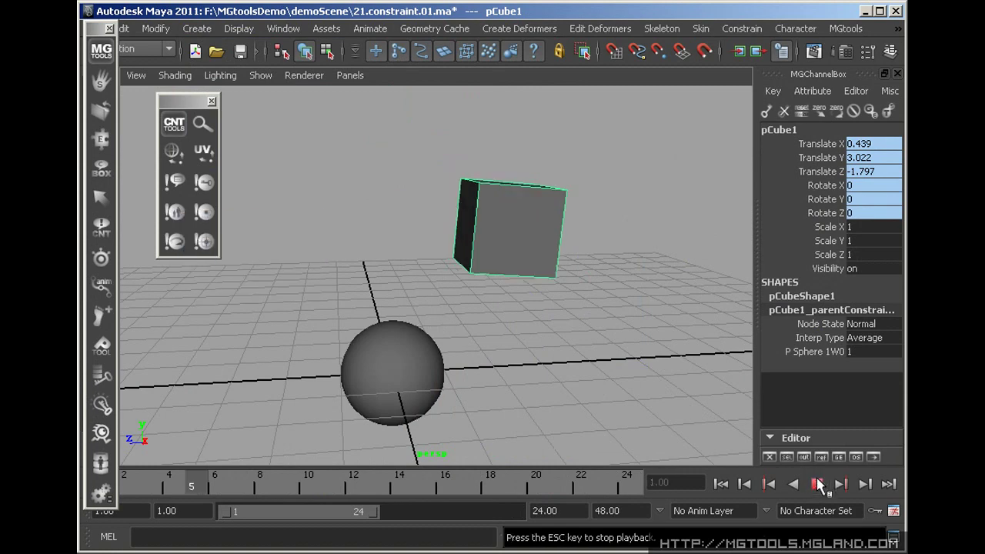
click(818, 483)
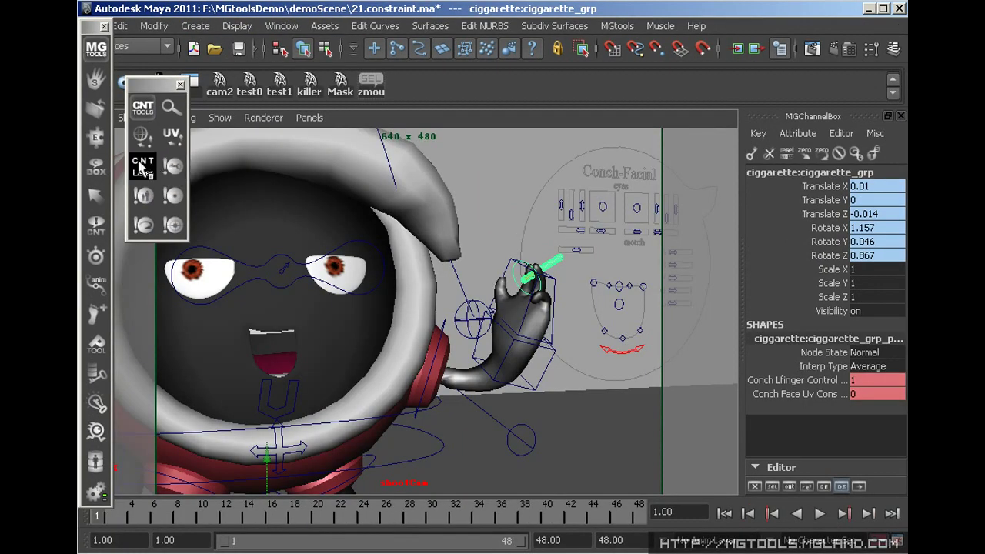
Export the cigarette's constraint offset to a .pao file
right_click(141, 167)
click(184, 257)
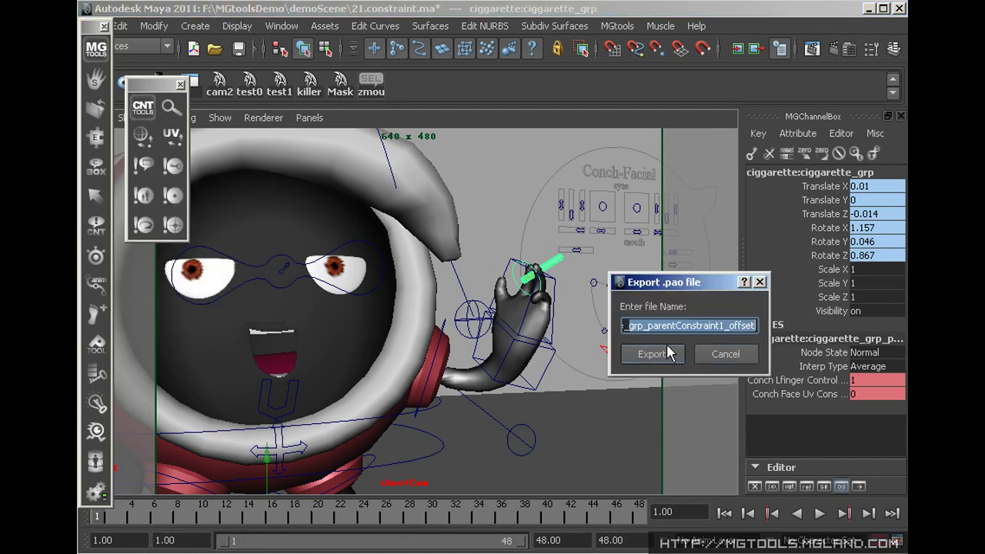
click(652, 353)
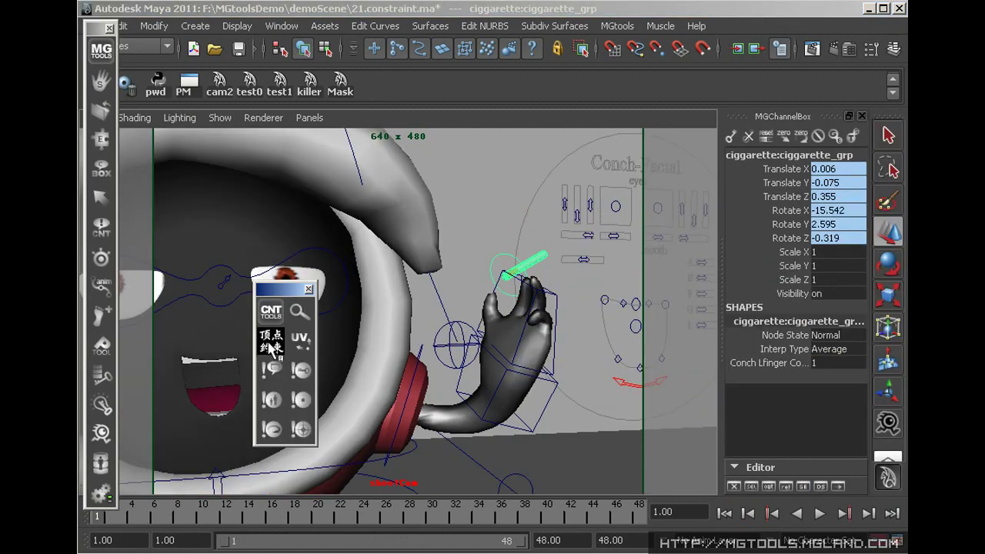
Import the saved cigarette offset file onto the selected cigarette, restoring its hand position
right_click(271, 348)
click(377, 482)
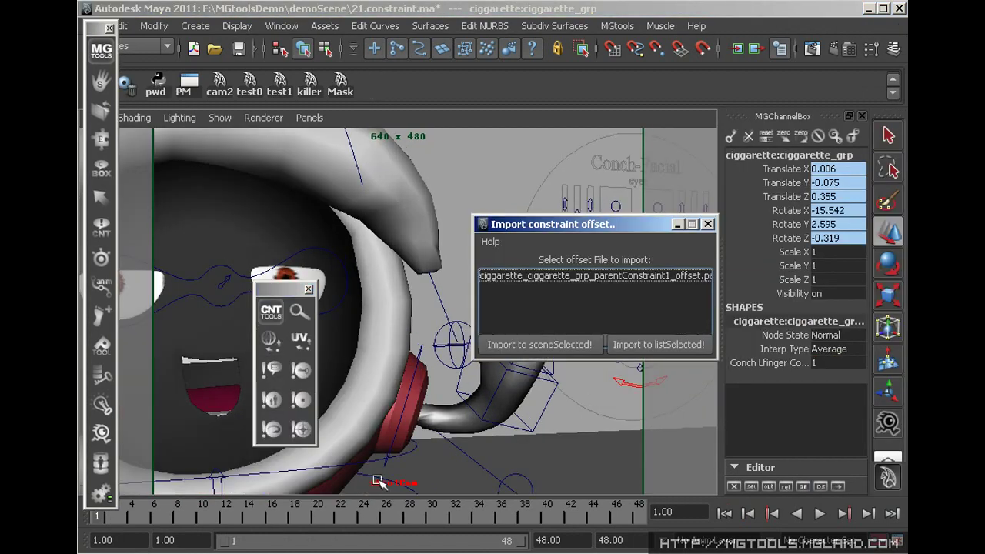
click(610, 276)
drag(622, 235, 292, 7)
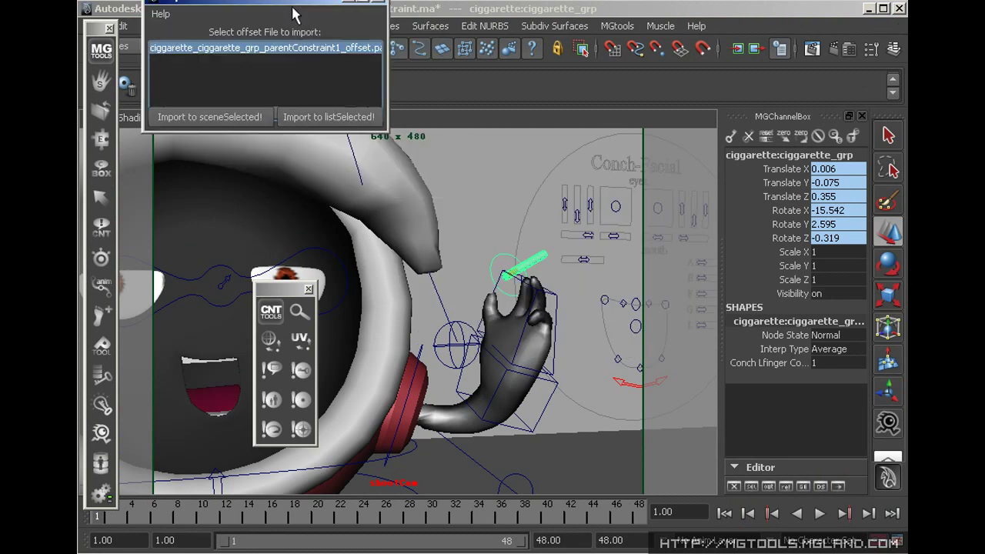
click(208, 118)
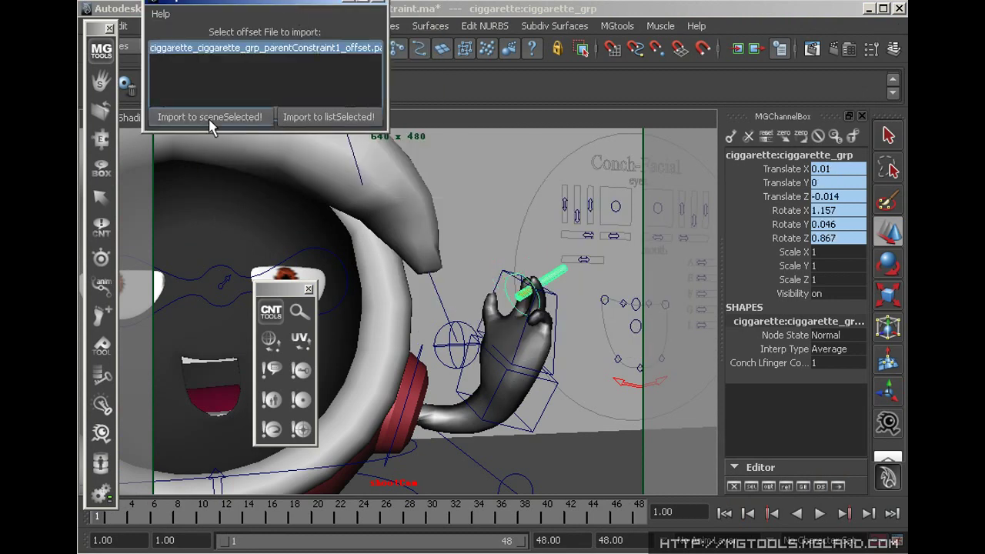
click(483, 209)
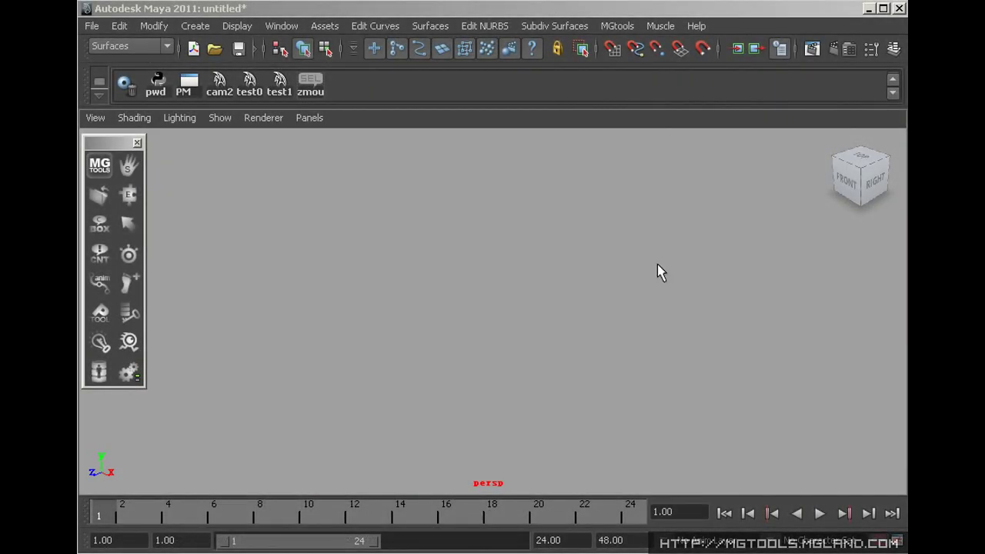
Open the MGshelf window, collapse and expand it, then open the MGShelf Manager
click(128, 168)
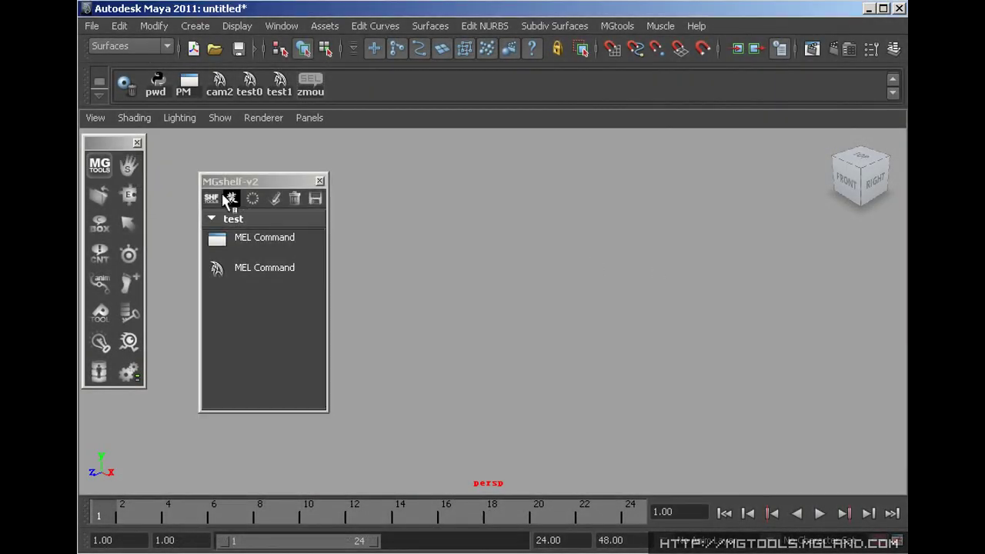
click(212, 199)
click(274, 296)
click(231, 218)
click(274, 198)
Create a new shelf category named 'test'
click(513, 183)
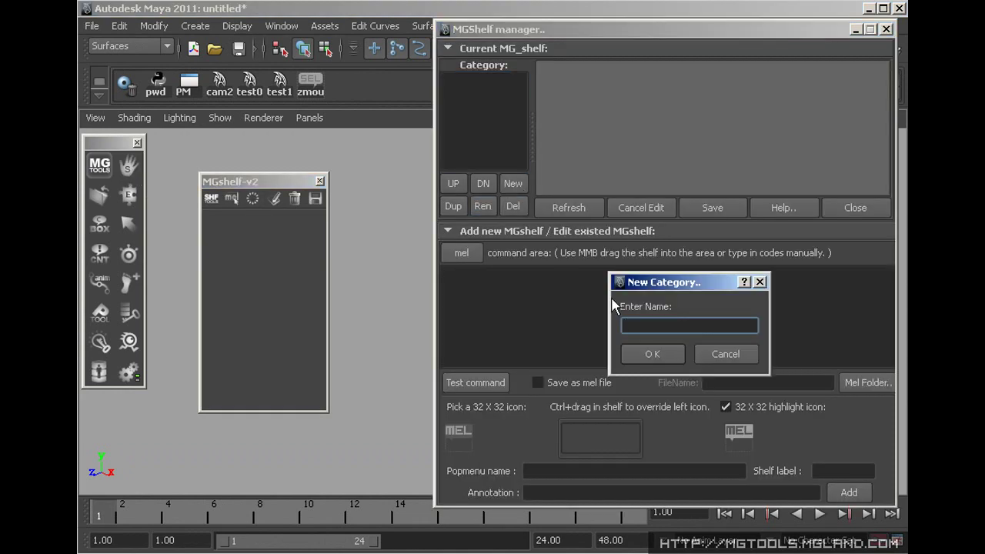
text(test)
click(650, 351)
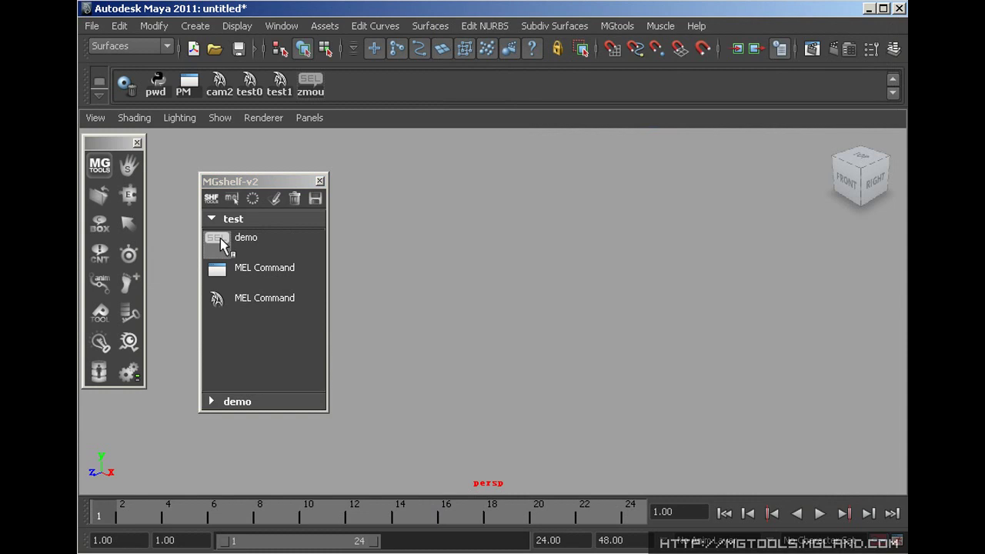
Trash the SEL item, confirm deleting the demo catalog, and edit a shelf item
middle_drag(229, 245, 297, 198)
click(237, 402)
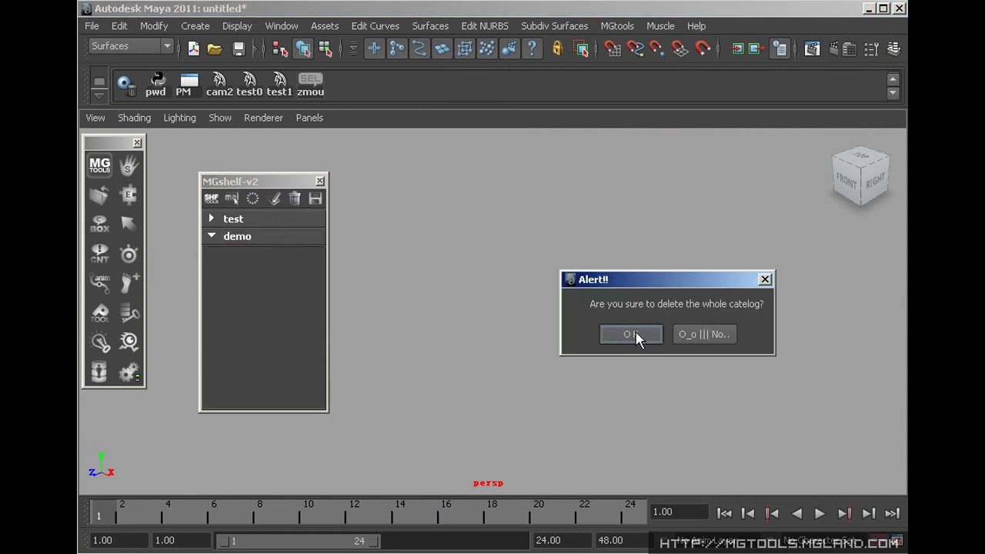
click(637, 334)
right_click(262, 237)
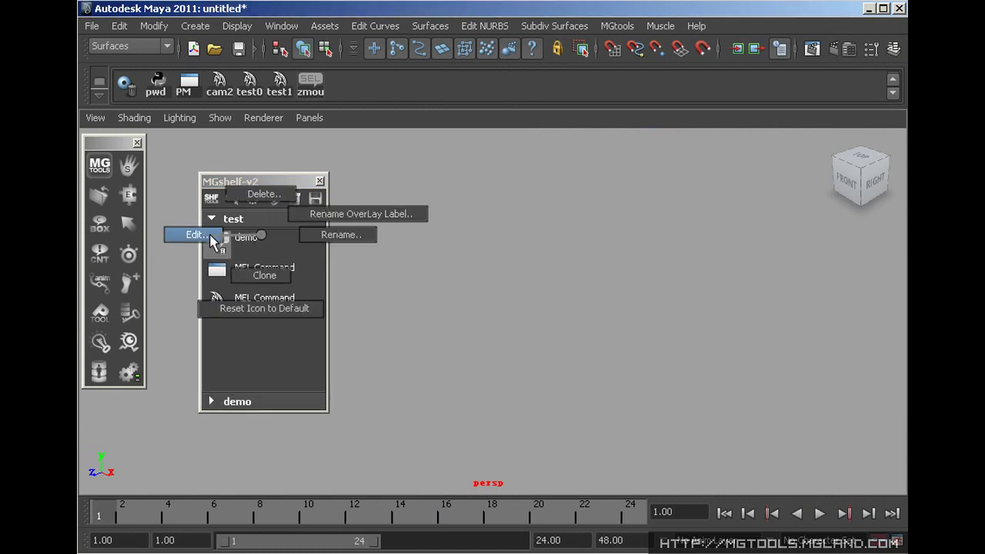
click(185, 235)
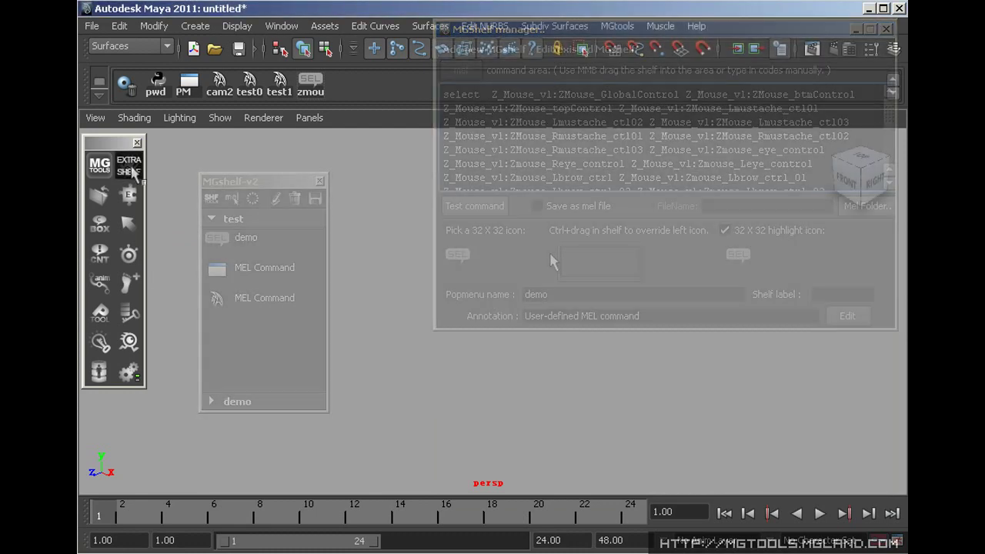
Load the prefs shelves folder into MG-ShelfConvertor with Maya 7.0 as target version
click(131, 171)
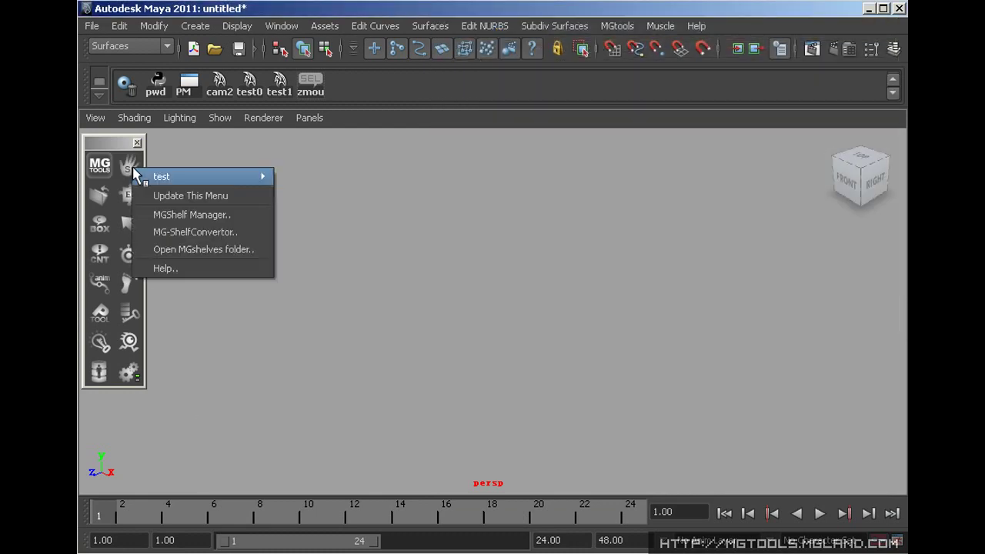
click(193, 228)
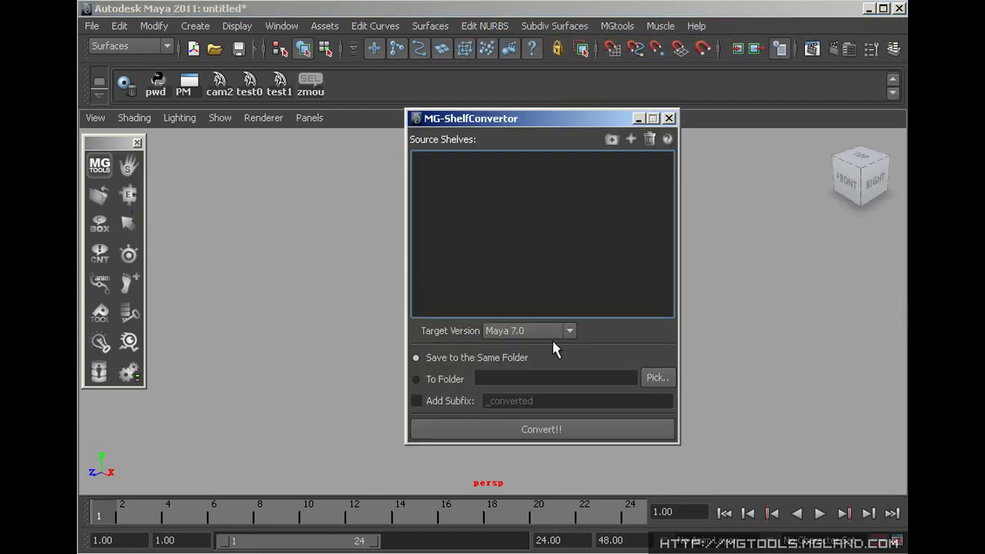
click(611, 139)
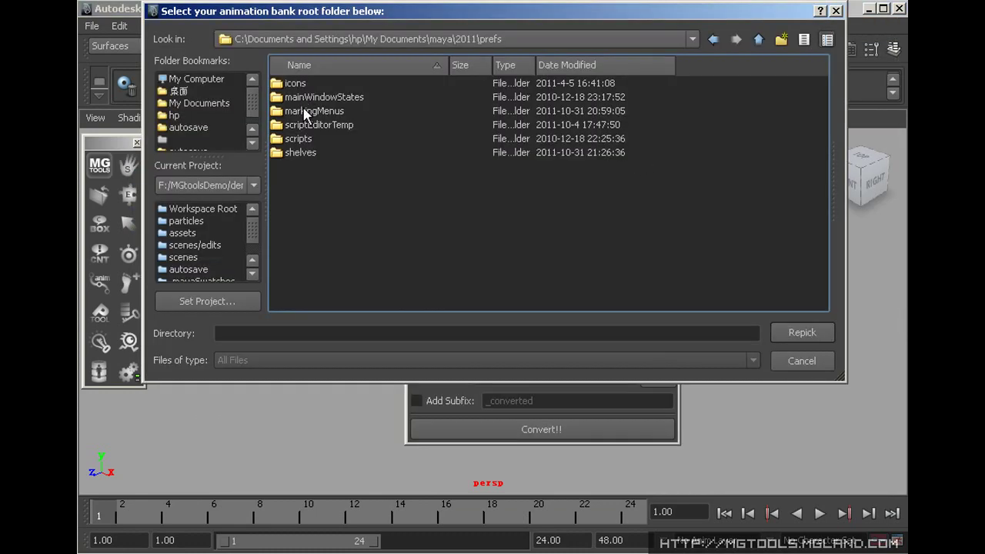
double_click(300, 153)
click(803, 332)
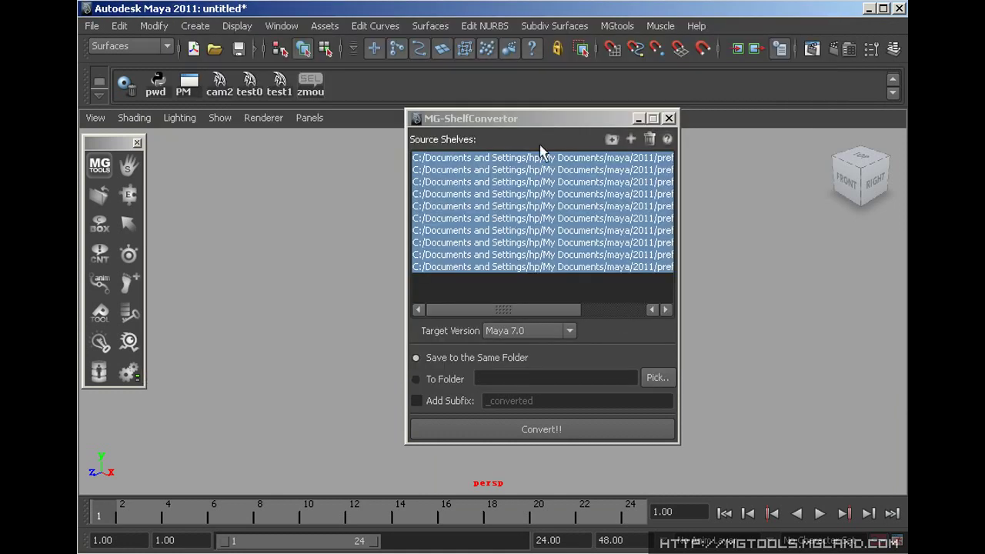
click(542, 332)
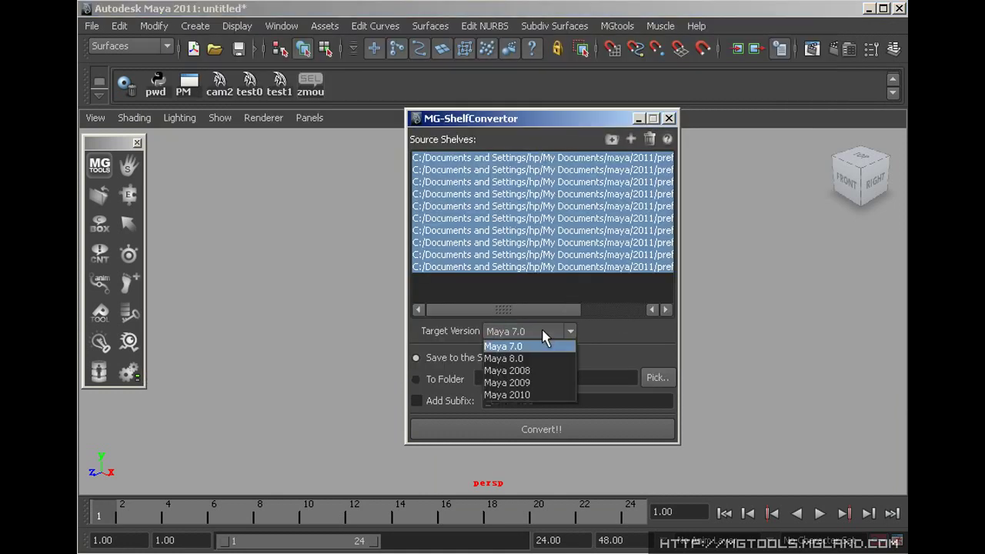
click(613, 334)
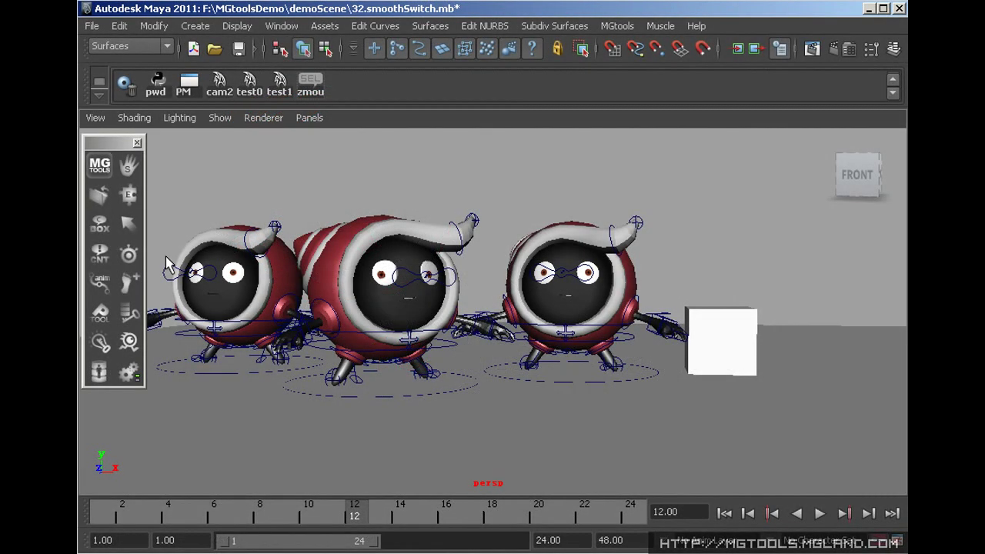
Hide the rig control curves and open the ViewSwitch config editor
click(131, 262)
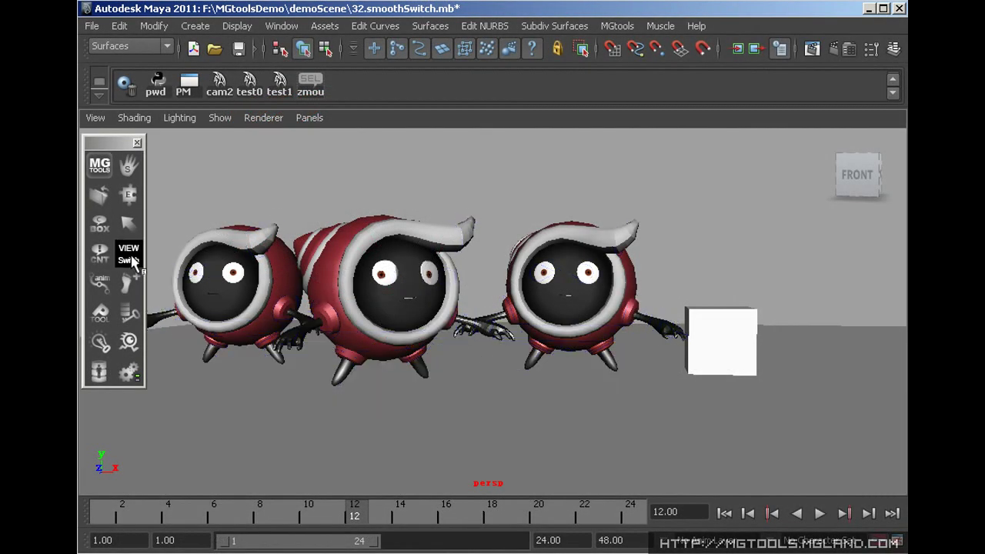
right_click(131, 261)
click(282, 202)
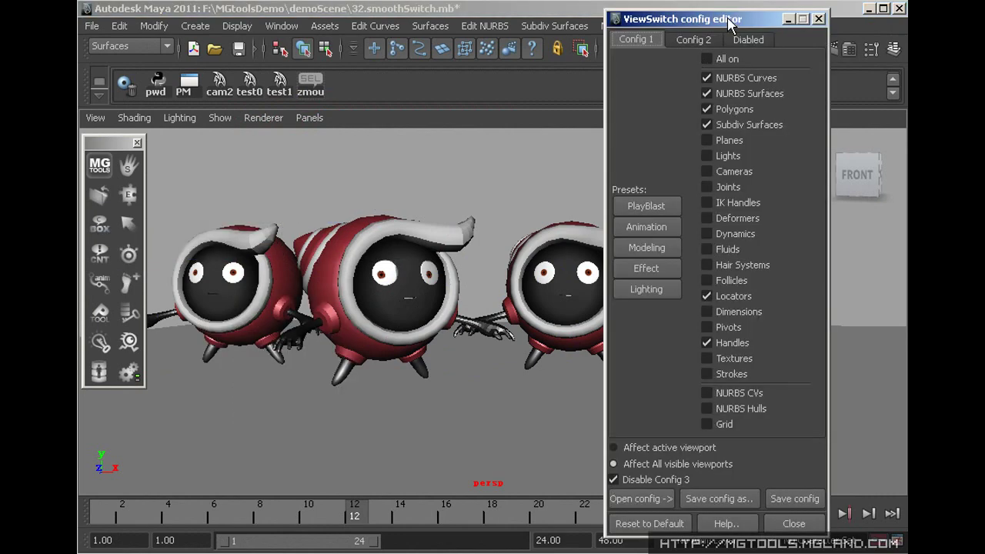
drag(729, 23, 511, 14)
Browse the Config 1, Config 2 and Diabled display presets
click(475, 31)
click(531, 31)
click(475, 31)
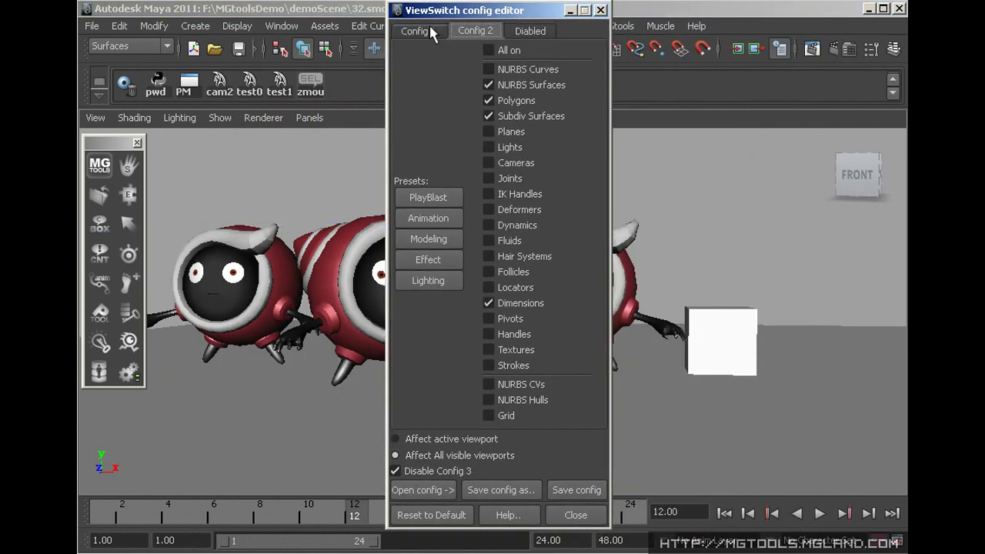
click(429, 29)
click(475, 30)
click(422, 31)
Close the config editor and open MG-SmothSwitch from the VIEW Switch menu
click(575, 514)
right_click(132, 261)
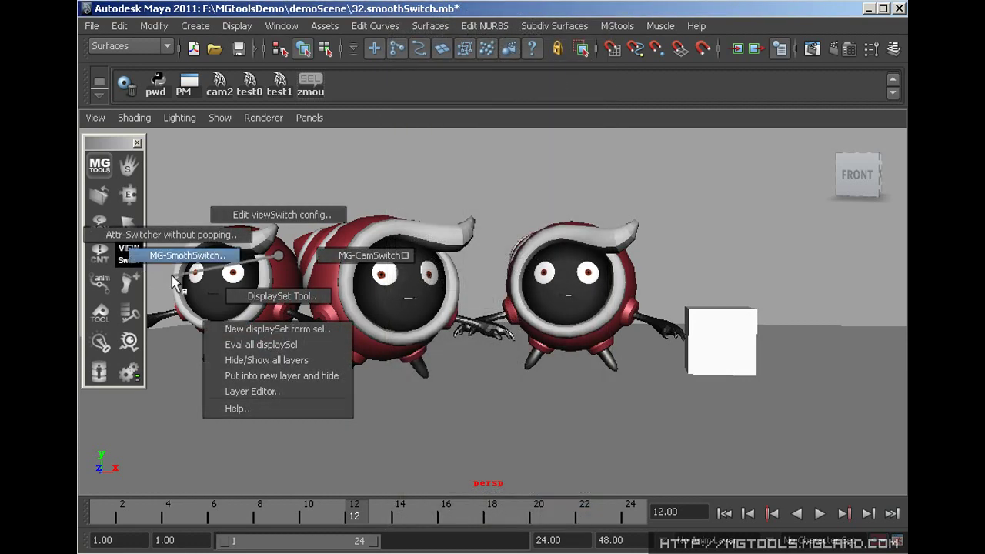
click(189, 256)
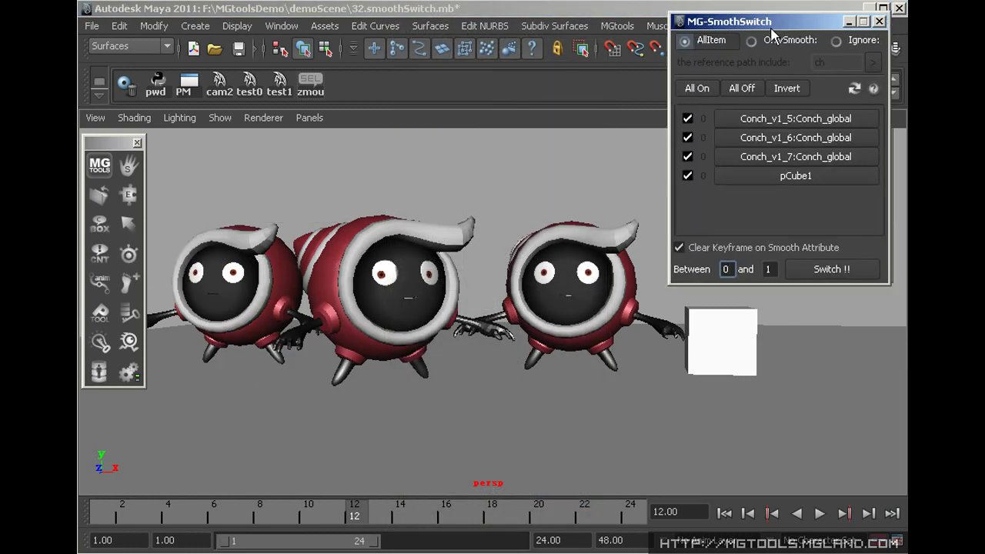
drag(778, 16, 824, 57)
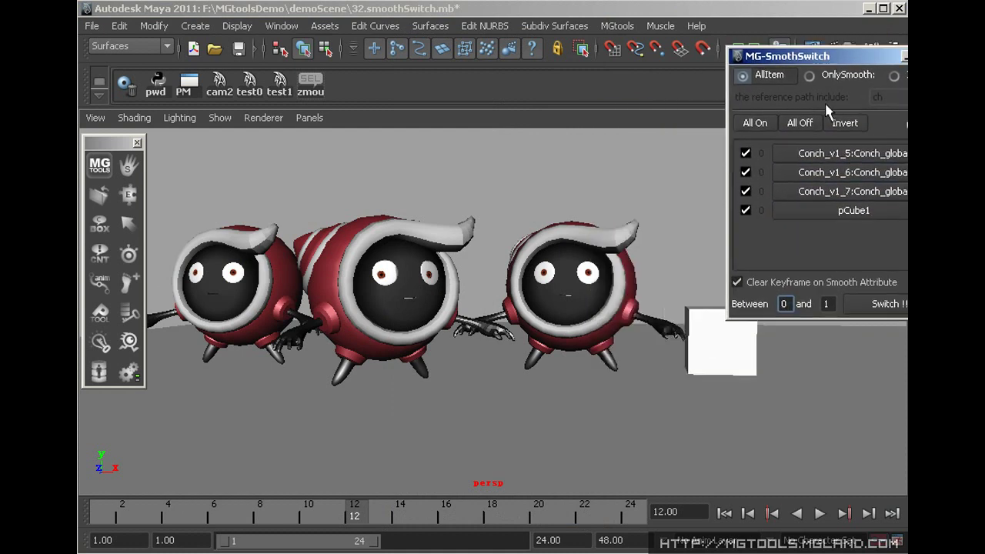
Toggle smoothing on Conch_v1_5 and Conch_v1_6, then smooth all and revert
click(847, 153)
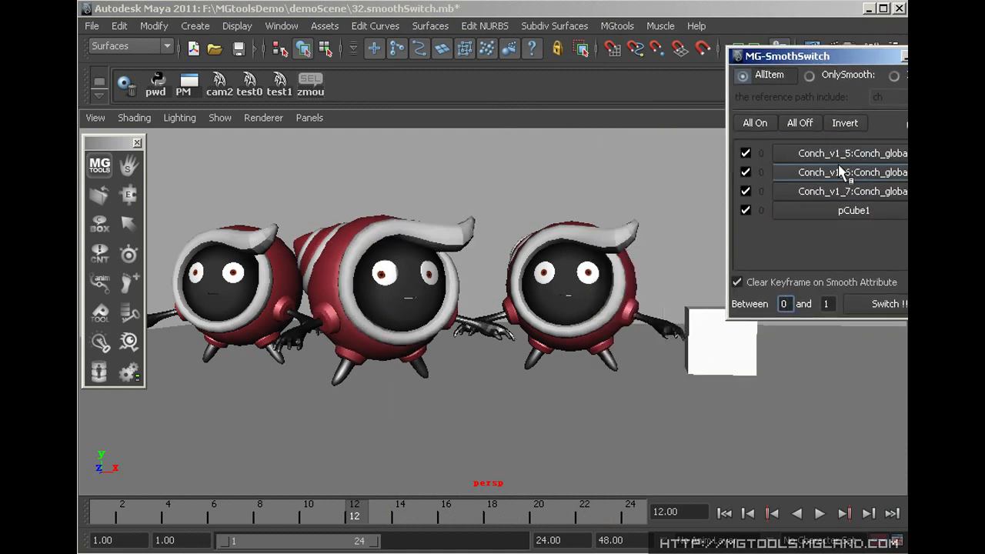
click(846, 173)
click(844, 176)
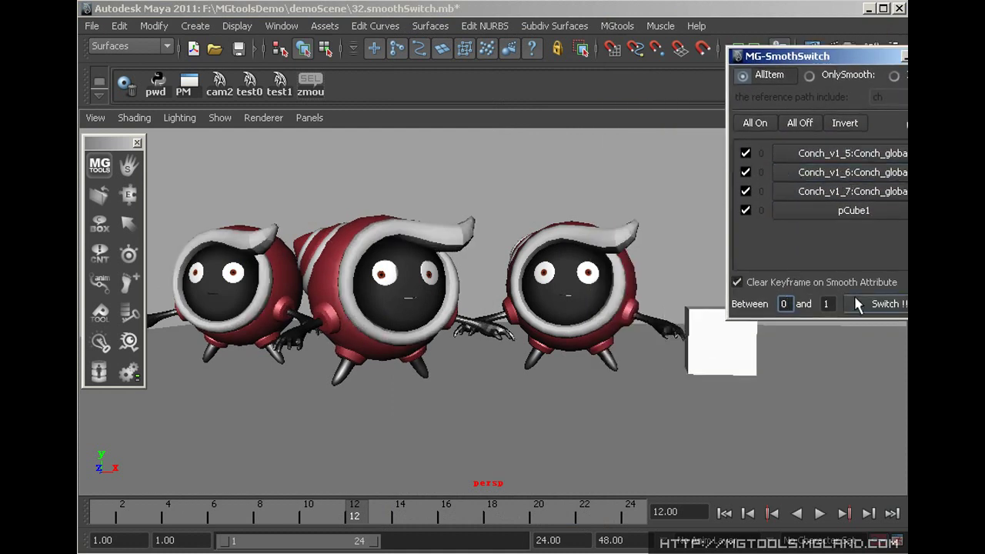
click(879, 304)
click(883, 304)
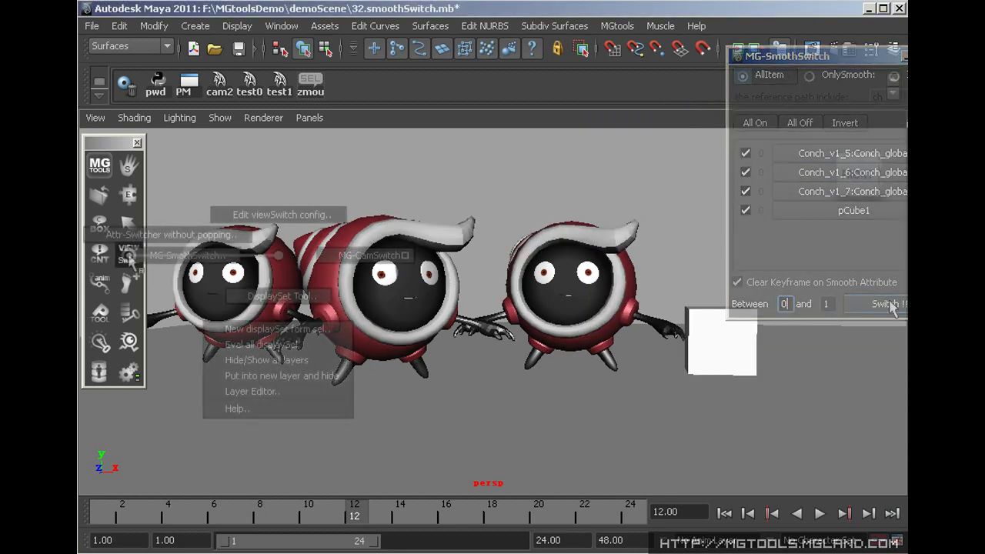
Cycle the viewport between front and persp, then add persp in MG-CamSwitch options
right_drag(130, 258, 345, 255)
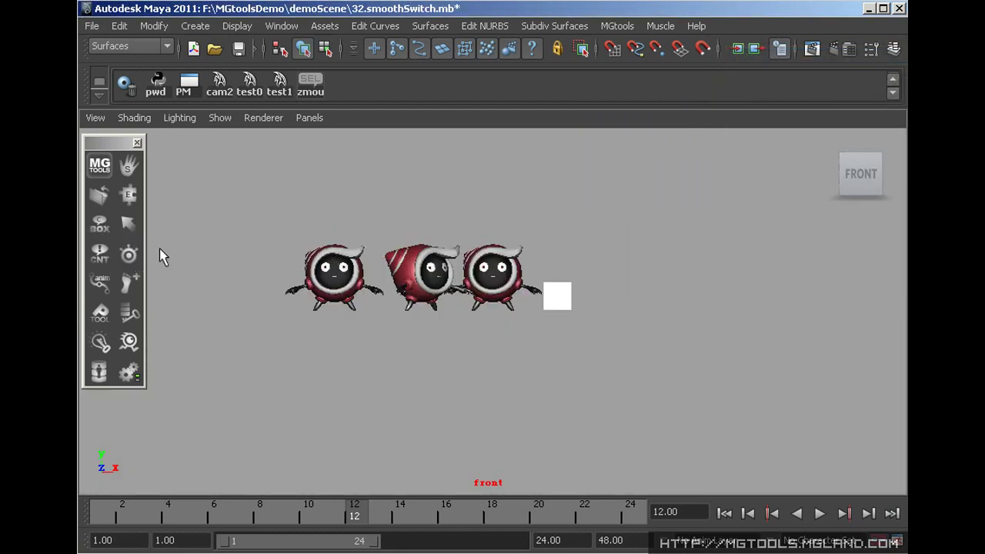
click(131, 254)
right_drag(131, 254, 404, 252)
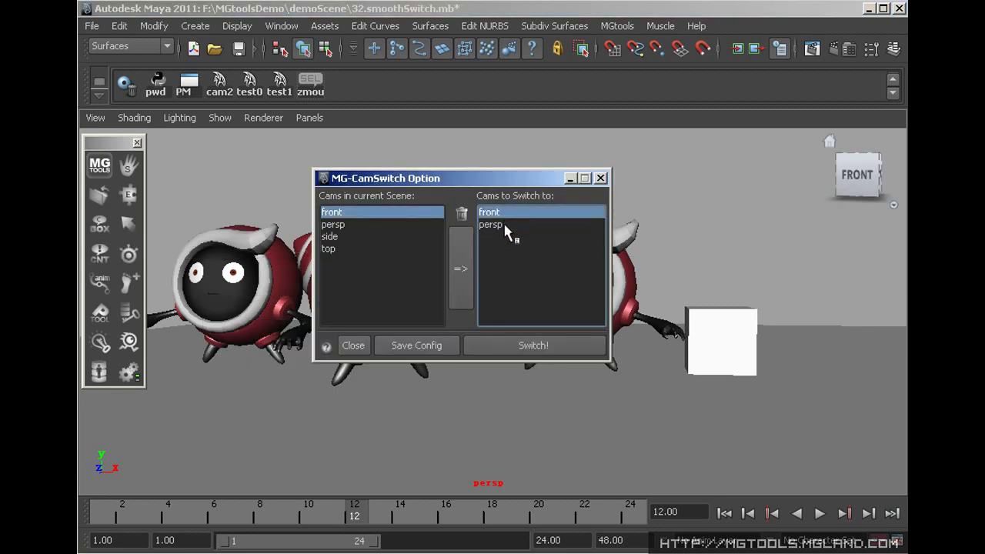
click(496, 225)
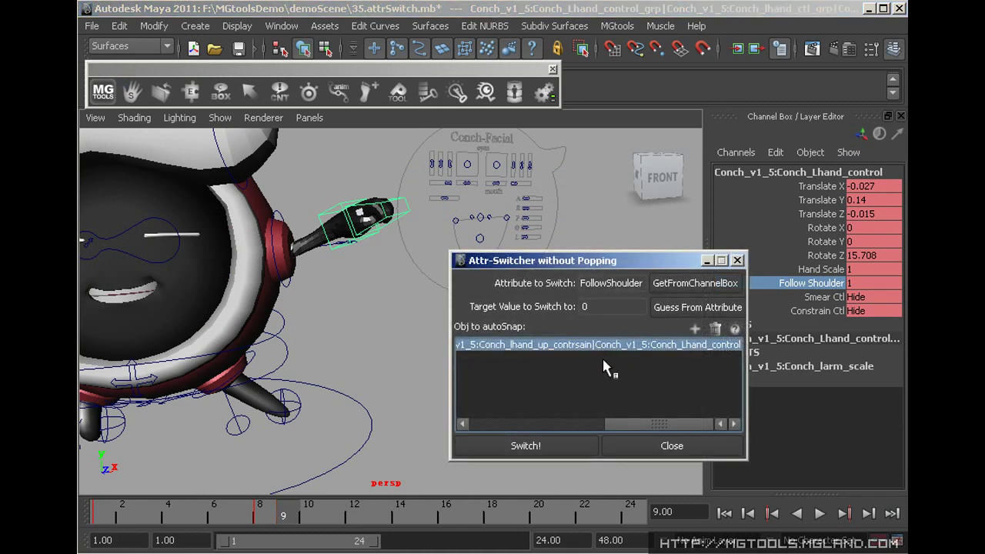
Switch FollowShoulder to 0 without popping, then close the Attr-Switcher
click(549, 439)
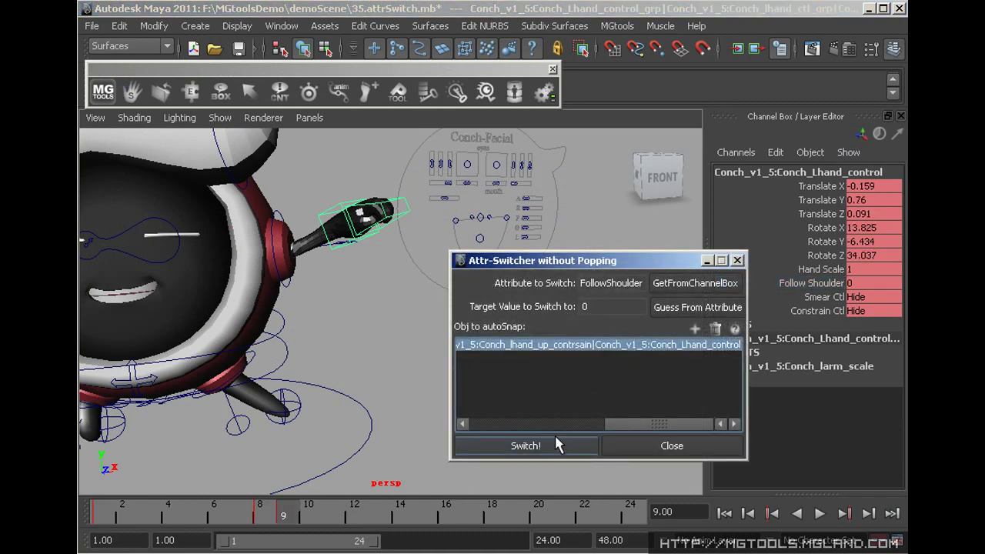
click(700, 448)
click(812, 283)
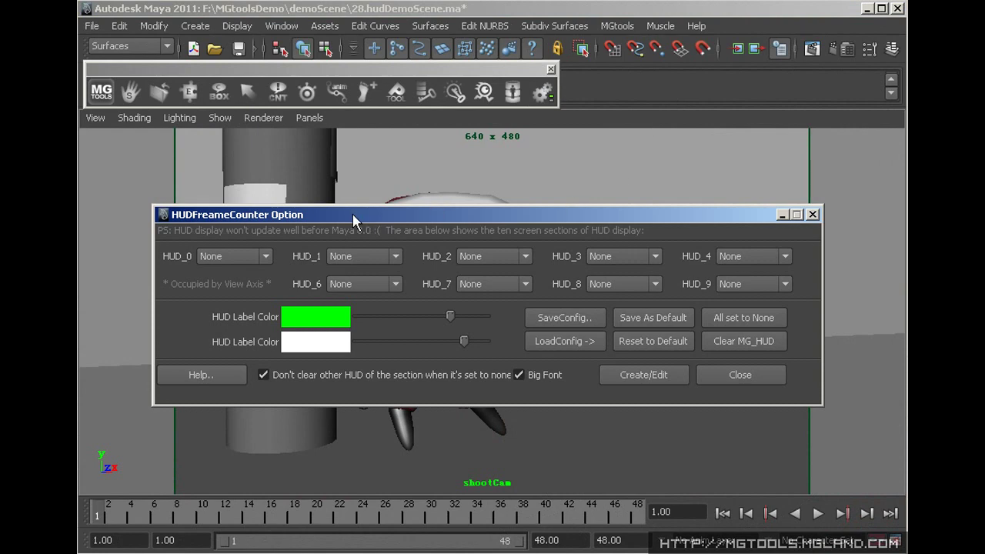
Set HUD_0–HUD_4 to frame count, user, scene name, camera and date
click(241, 257)
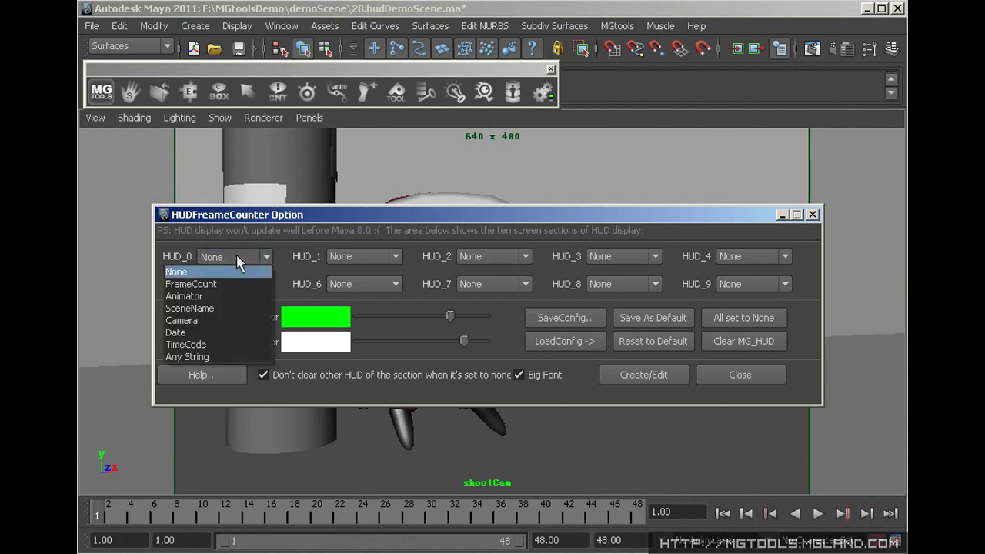
click(231, 282)
drag(417, 218, 414, 167)
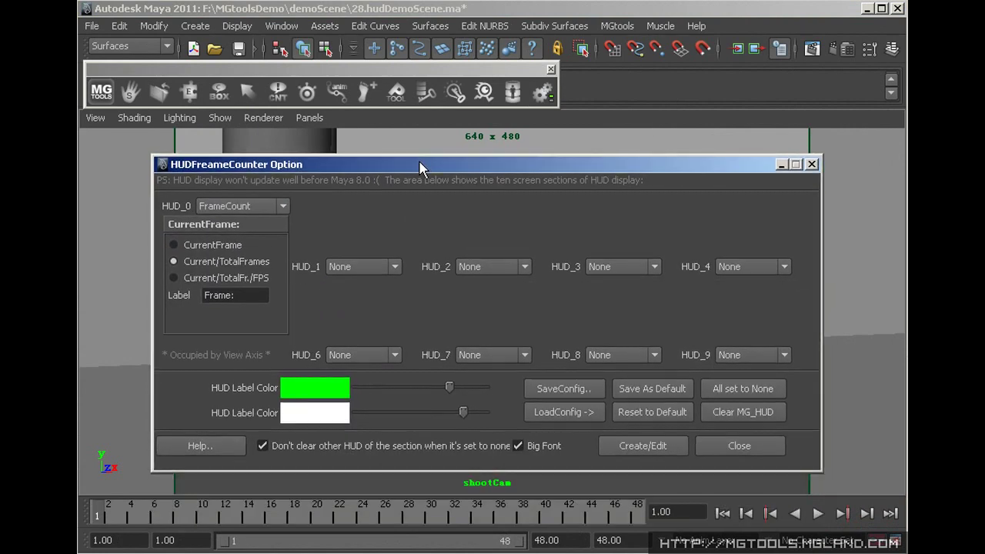
click(363, 266)
click(362, 306)
click(511, 266)
click(477, 315)
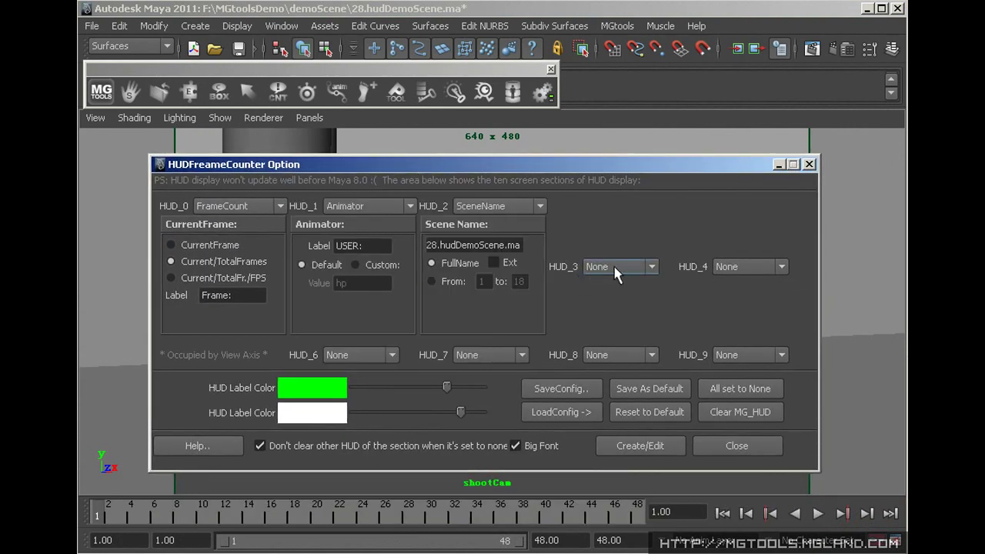
click(648, 267)
click(608, 326)
click(764, 267)
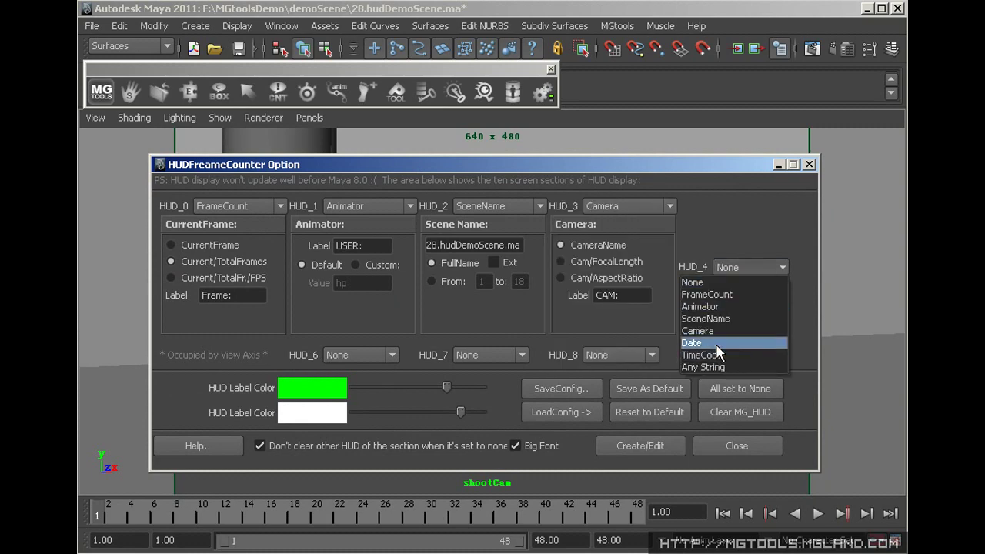
click(696, 342)
Set HUD_6 to timecode and HUD_9 to the string 'haha', then create the HUD
click(339, 355)
click(344, 443)
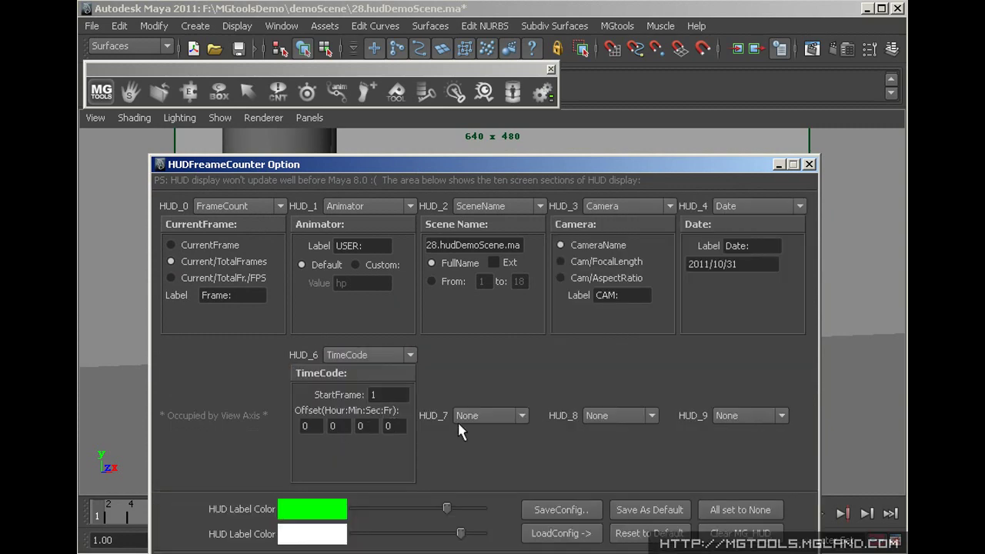
click(752, 315)
click(731, 415)
click(752, 333)
text(haha)
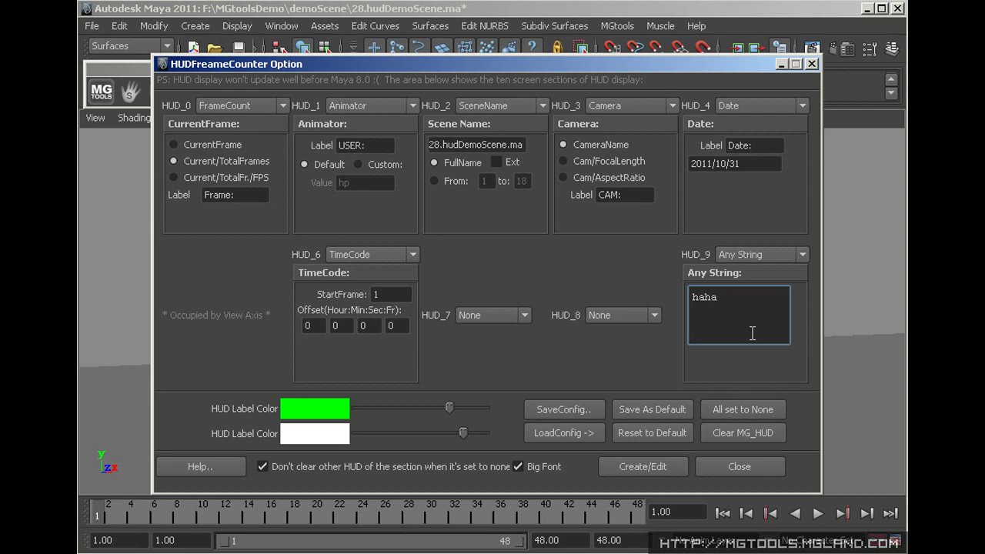
click(666, 465)
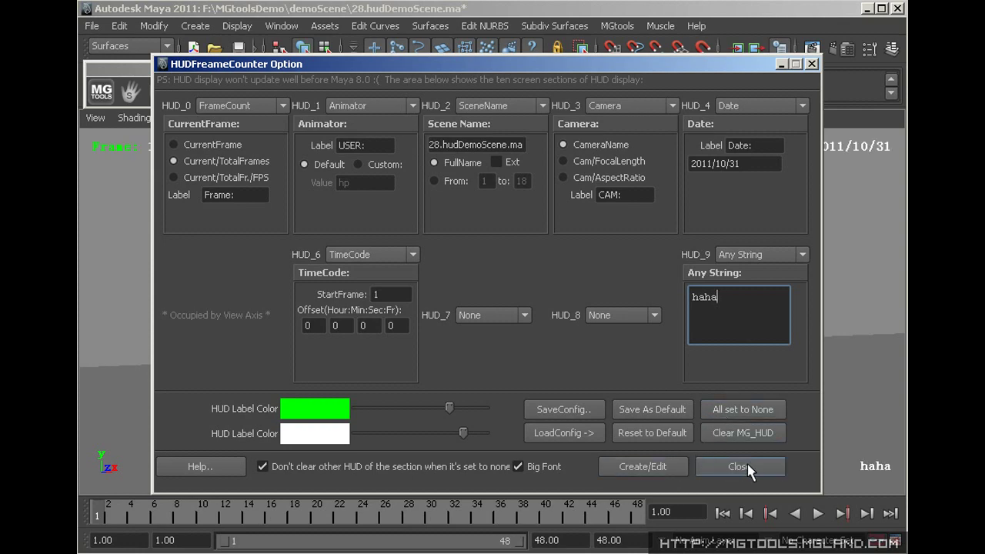
click(739, 466)
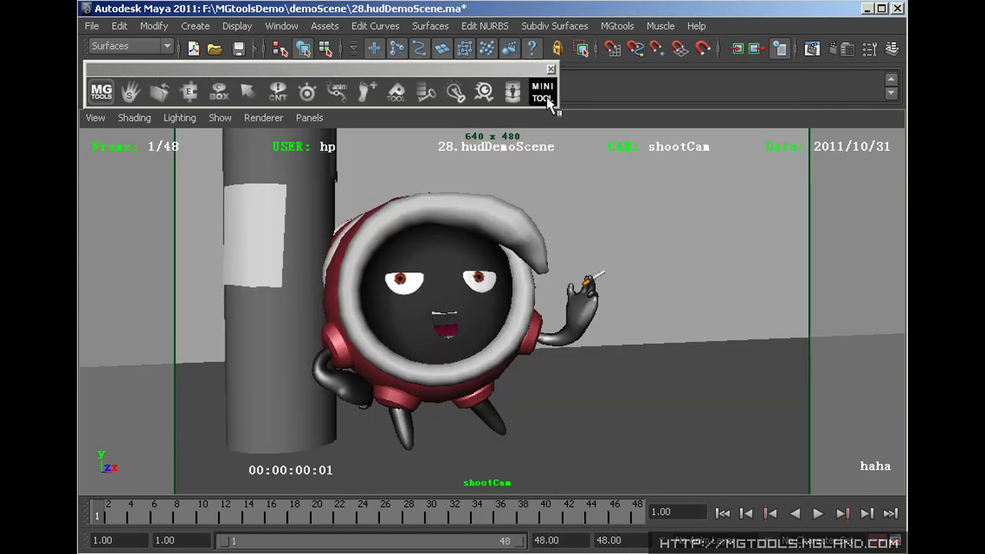
Load the Default.cfg HUD config, then another saved config
right_drag(544, 98, 679, 98)
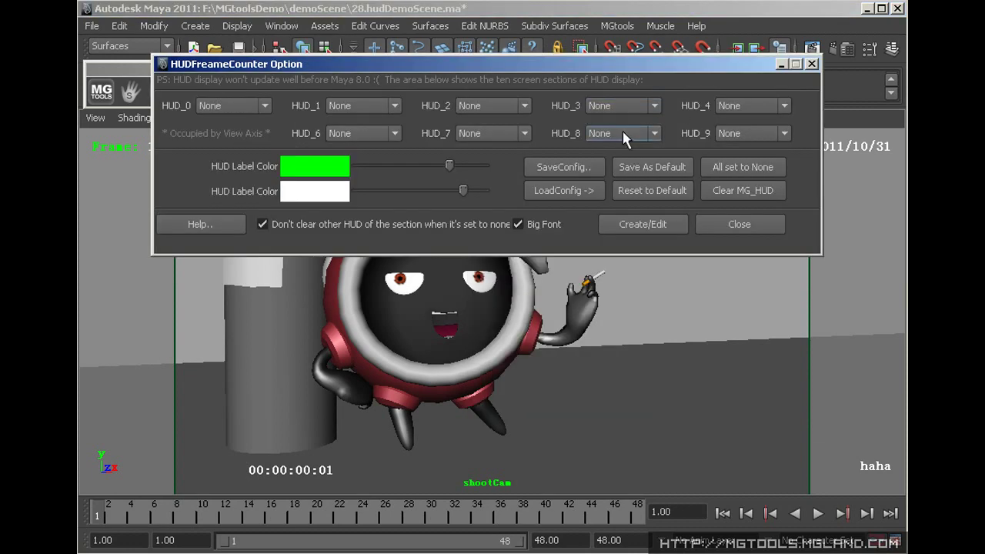
click(583, 193)
click(620, 206)
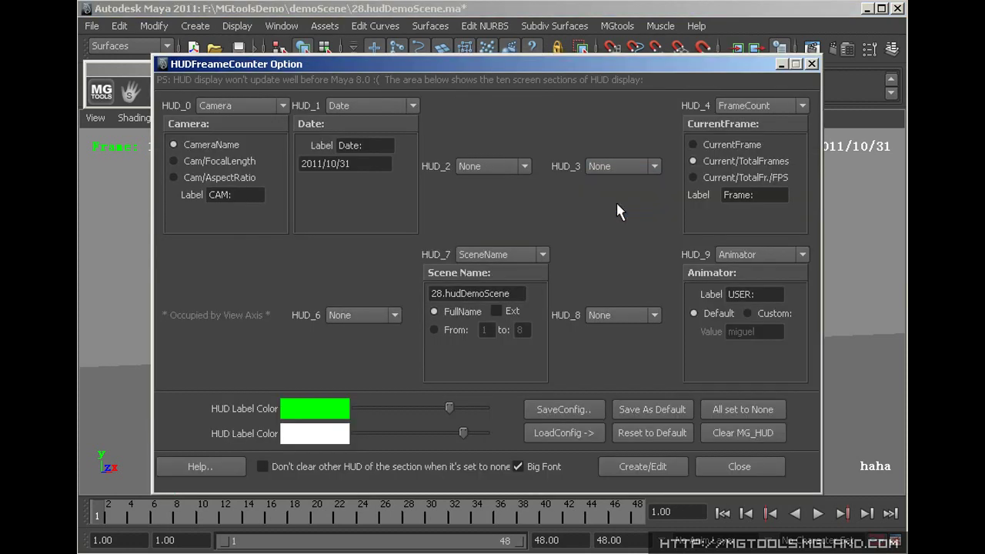
click(584, 438)
click(646, 471)
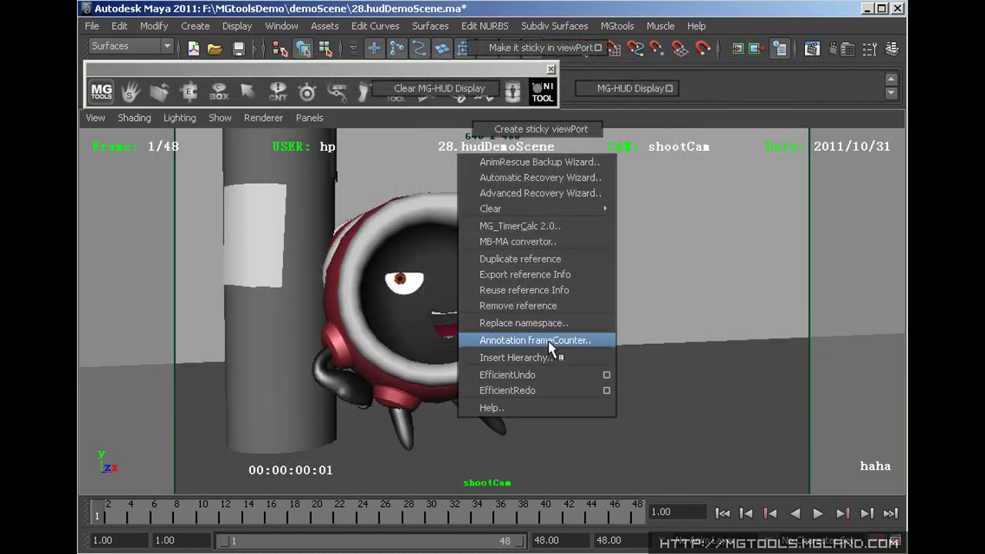
Add a frameCounter annotation bound to shootCam and move it to the lower right
click(548, 340)
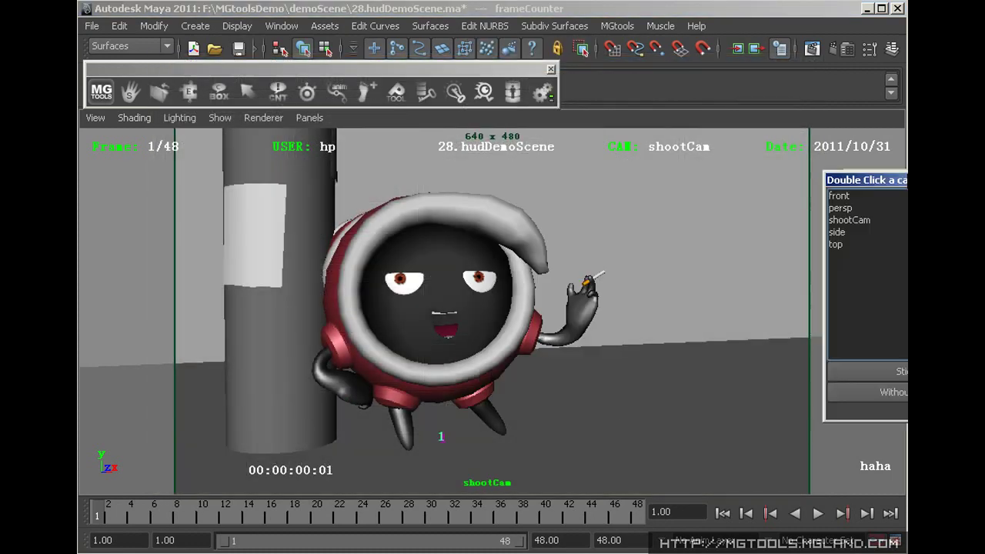
drag(903, 171, 585, 170)
double_click(528, 212)
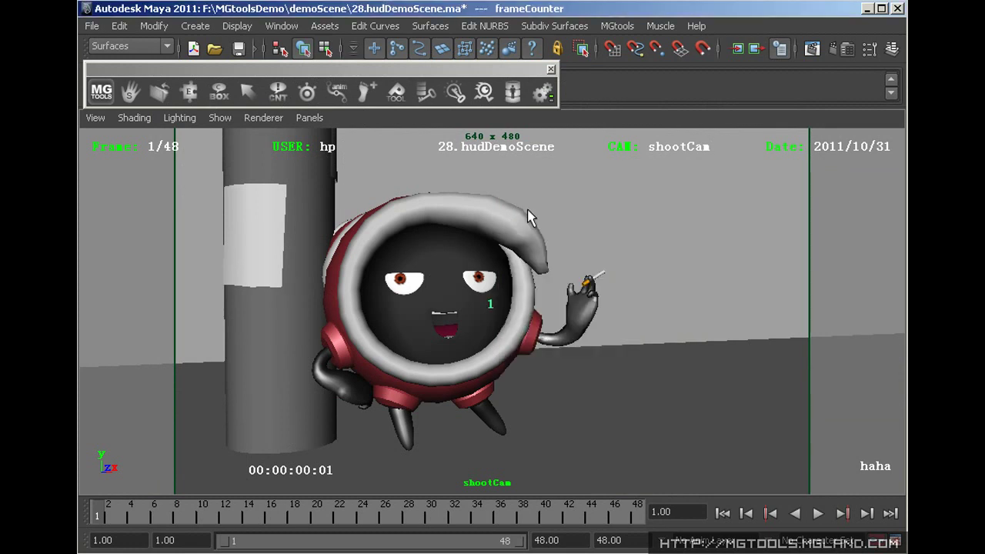
drag(498, 312, 754, 431)
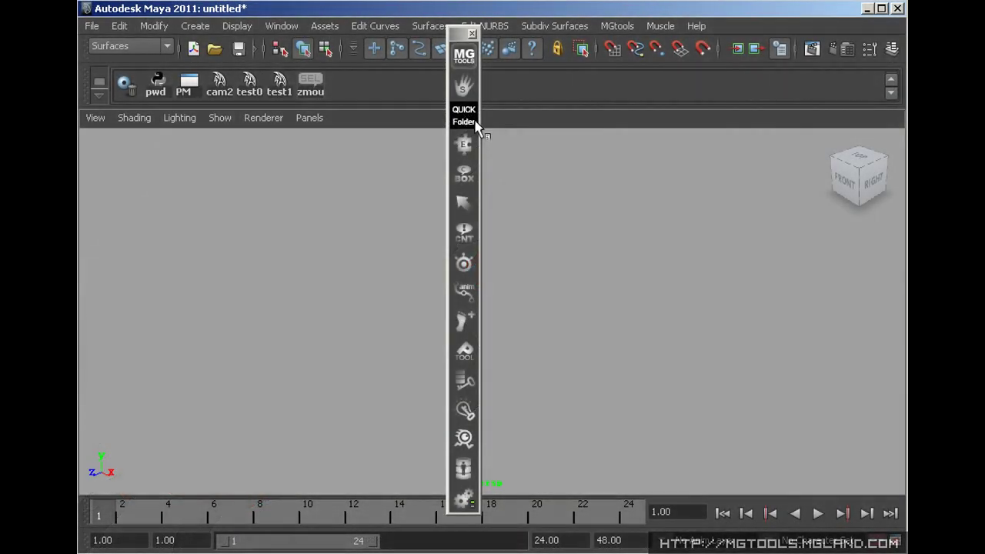
Add the demoScene folder as a custom quick folder and start adding a custom launcher tool
right_click(468, 123)
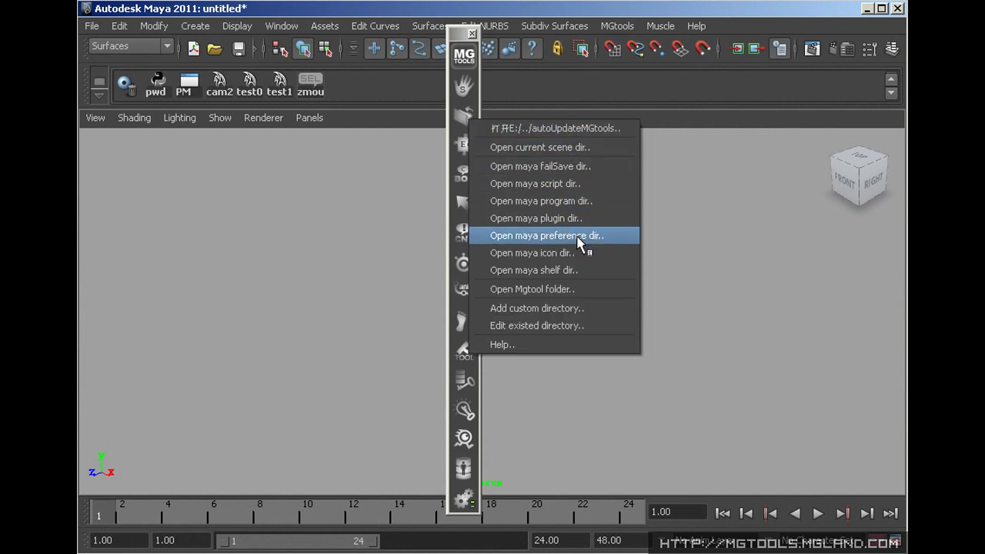
click(554, 309)
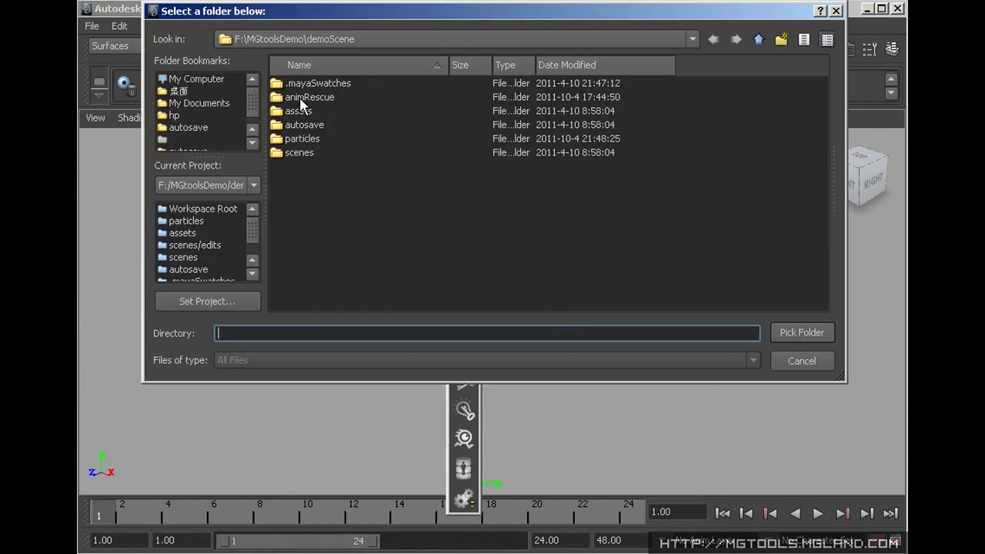
click(802, 333)
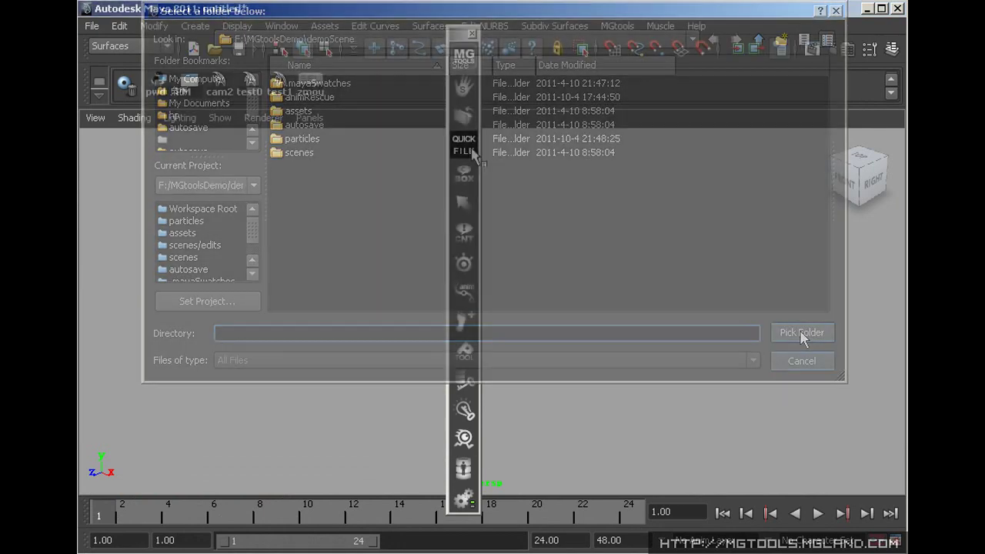
click(471, 147)
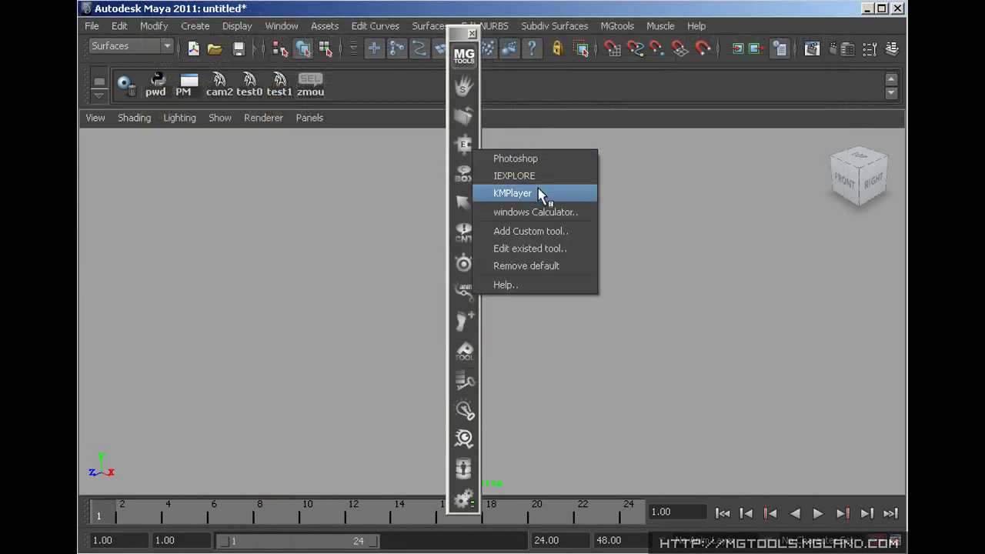
click(576, 231)
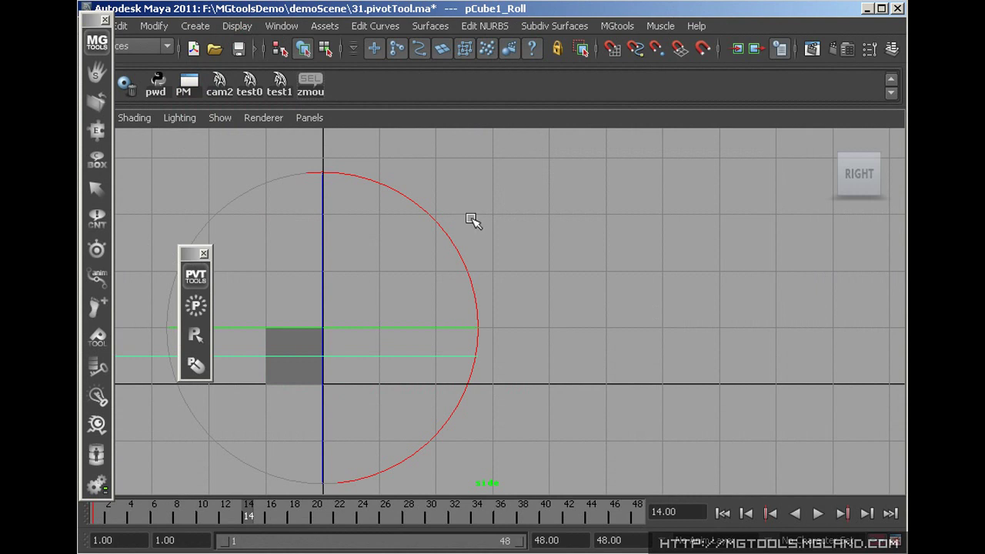
Rotate the cube 90° around its new pivot and play back its rolling animation
mouse_move(431, 213)
mouse_down()
mouse_move(546, 378)
mouse_move(440, 219)
mouse_up()
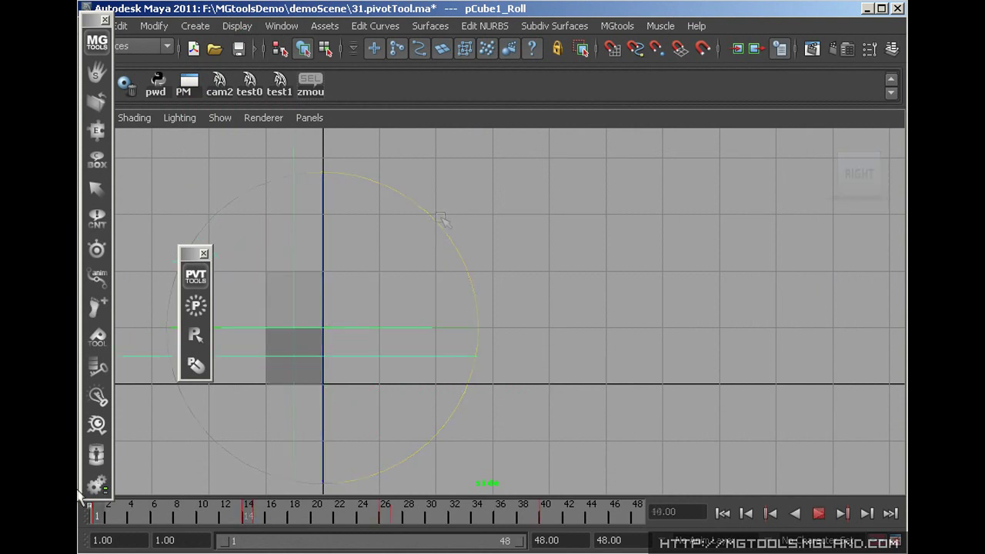
drag(115, 490, 254, 514)
key(w)
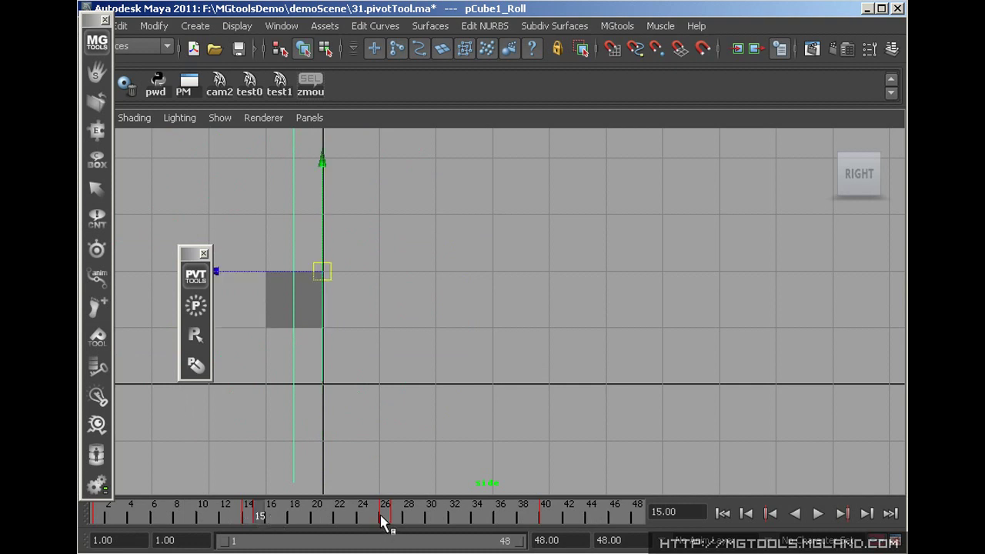
key(alt+v)
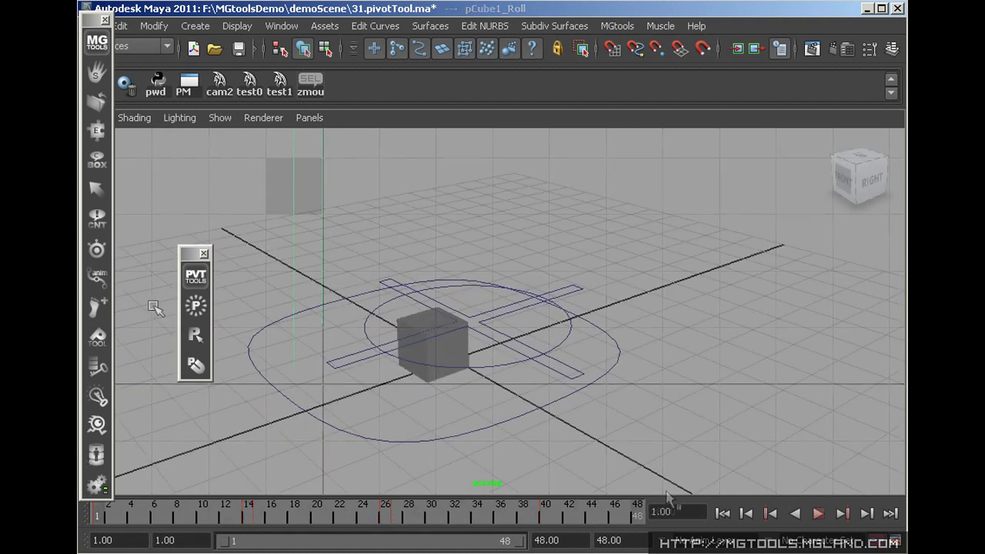
List the existing pivots and select pCube1_Roll, pCube1_Pivot_mov and pCube1_Pivot in turn
right_click(197, 307)
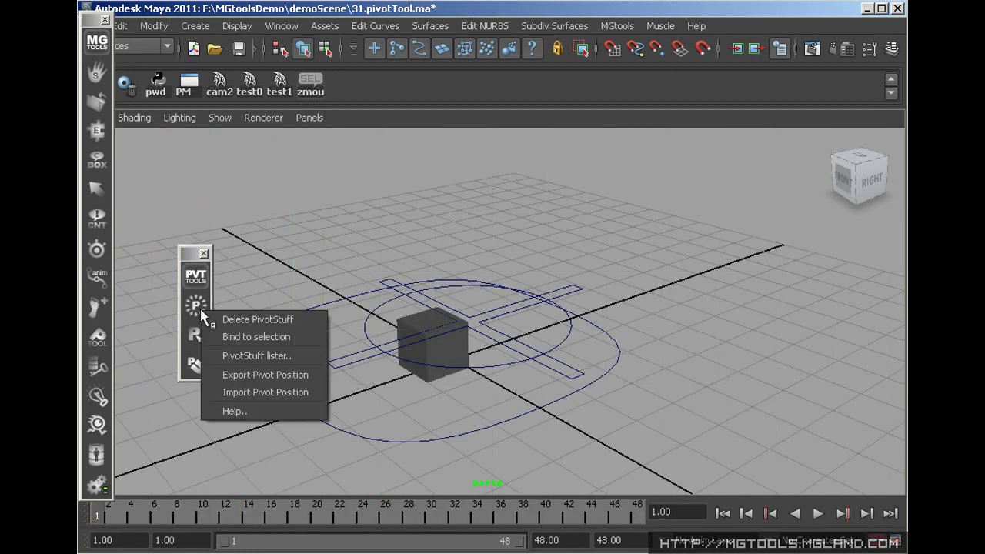
click(271, 355)
click(658, 120)
click(671, 131)
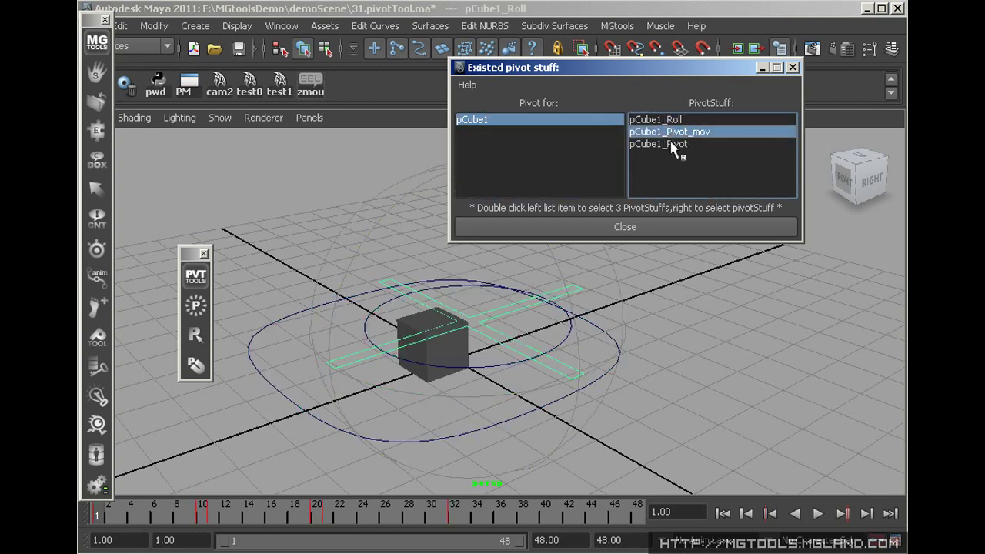
click(670, 144)
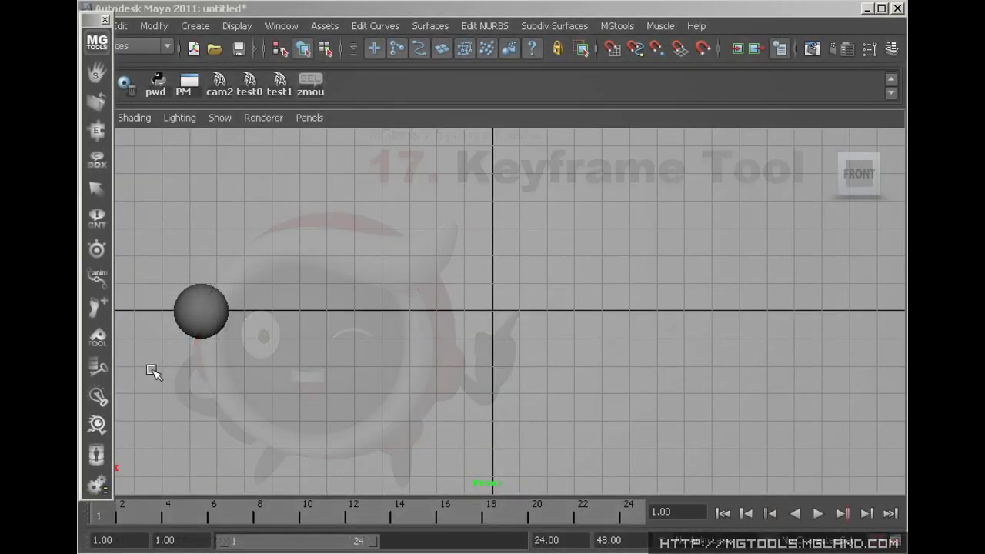
Set keys on the sphere every 3 frames with the keyFrame Tool
click(97, 396)
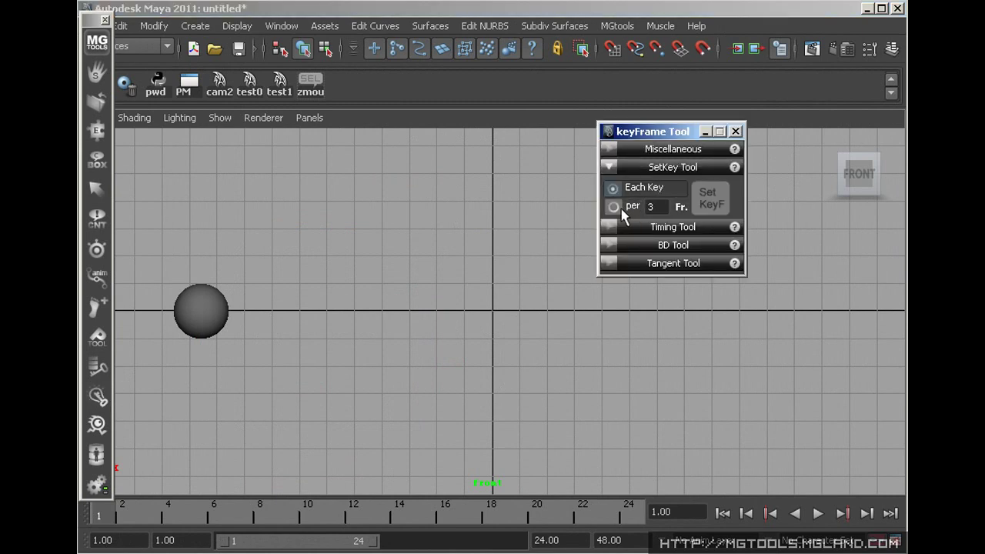
click(619, 208)
click(193, 315)
click(716, 198)
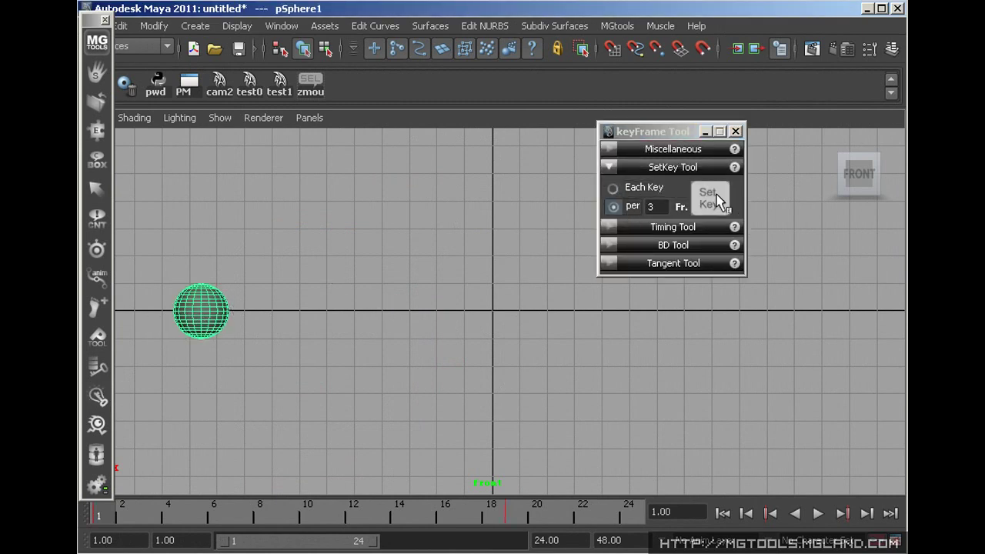
click(658, 169)
Move the key time from 20 to 12 and set the key offset to -2
click(663, 185)
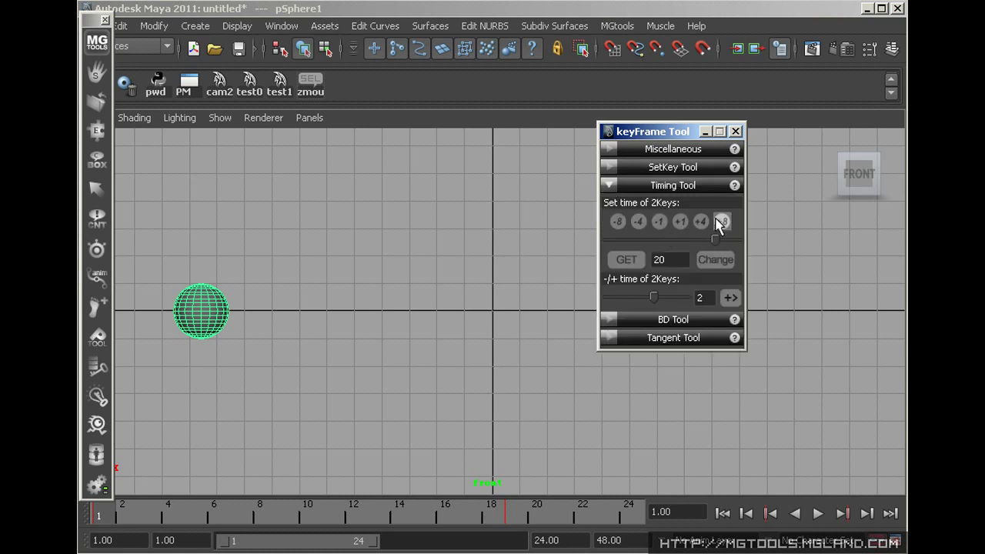
click(619, 222)
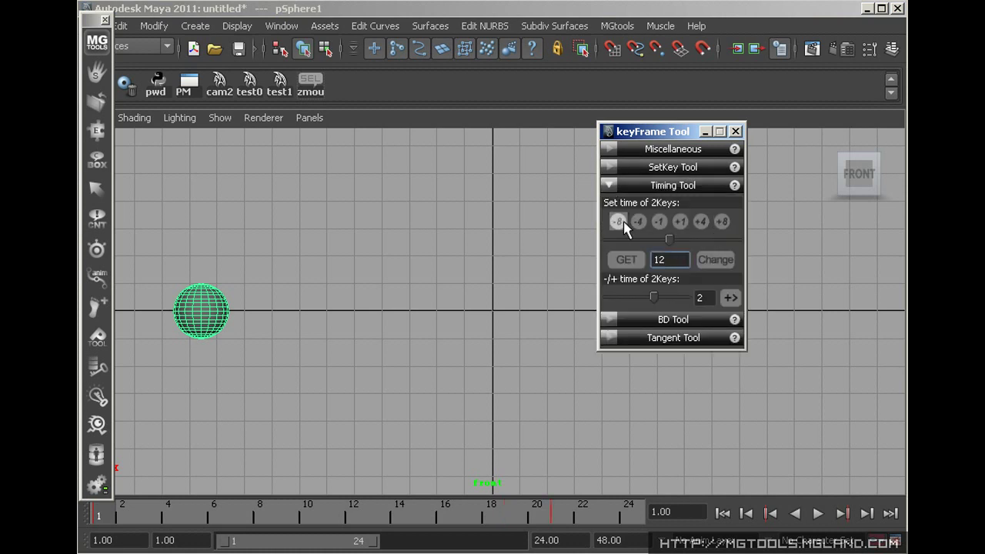
click(638, 297)
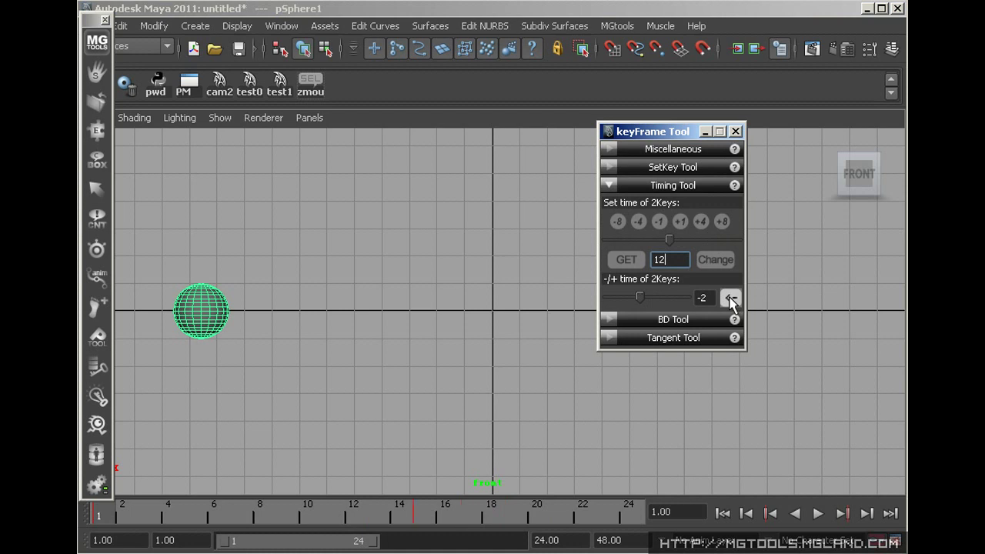
click(673, 185)
At frame 12, add breakdowns pushing the sphere right and left, then play back
click(673, 203)
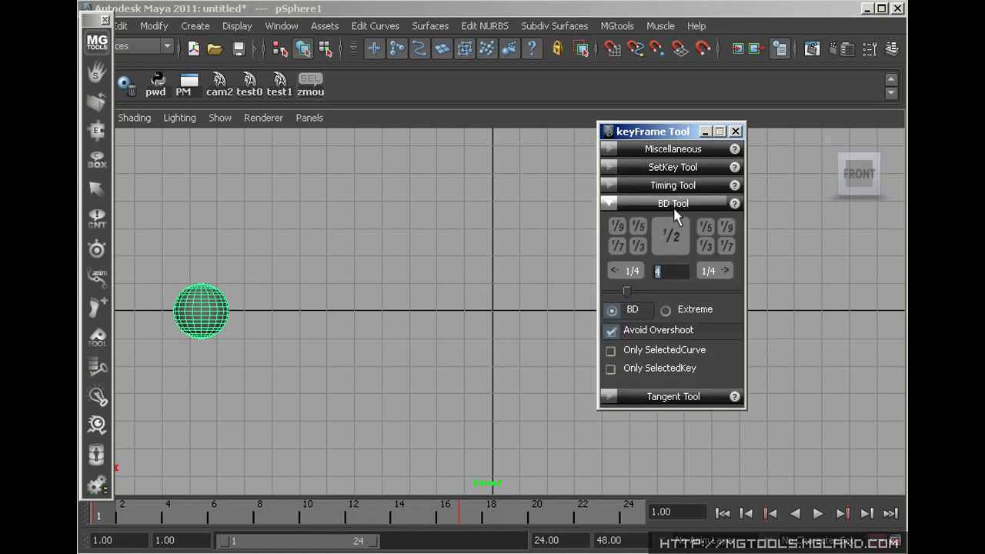
click(818, 513)
click(818, 513)
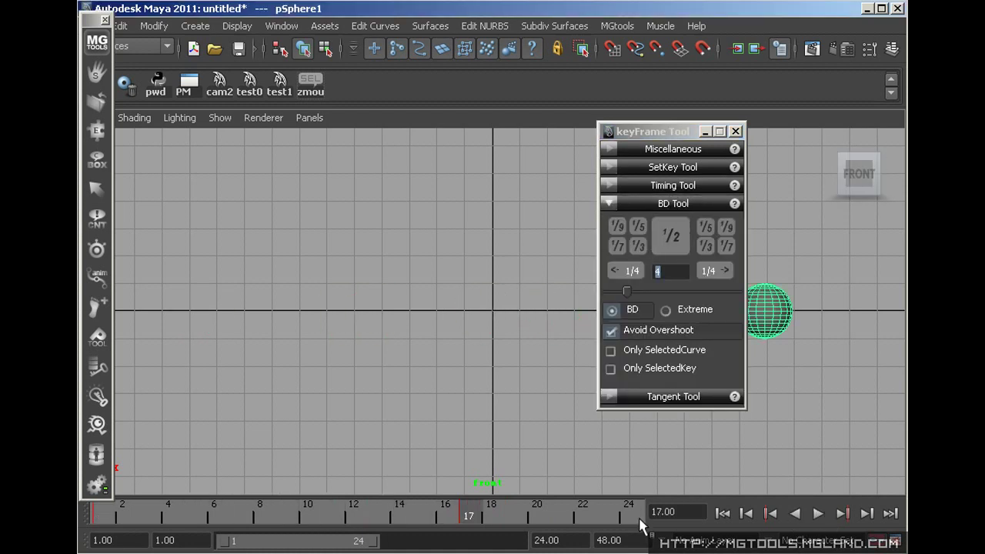
click(353, 507)
drag(654, 130, 795, 192)
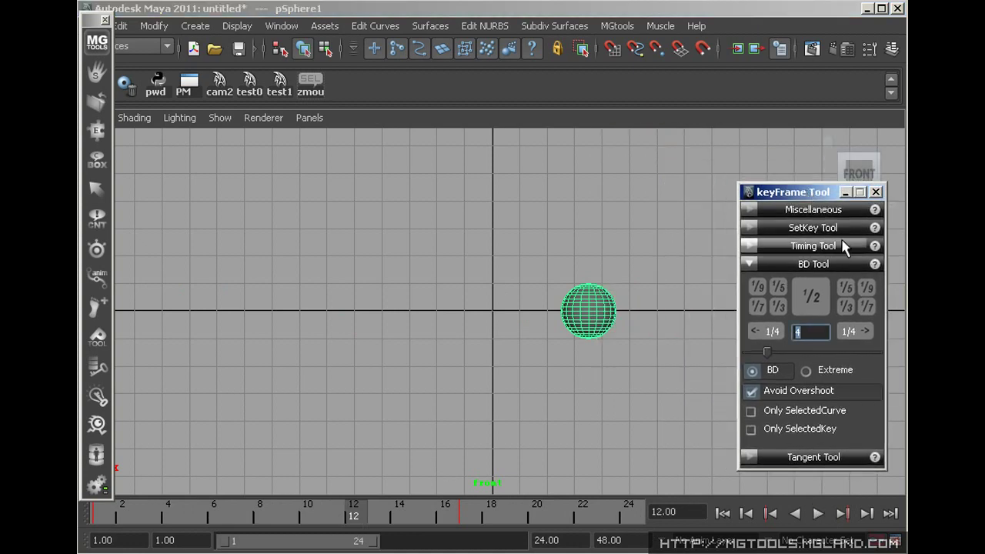
click(868, 288)
click(846, 307)
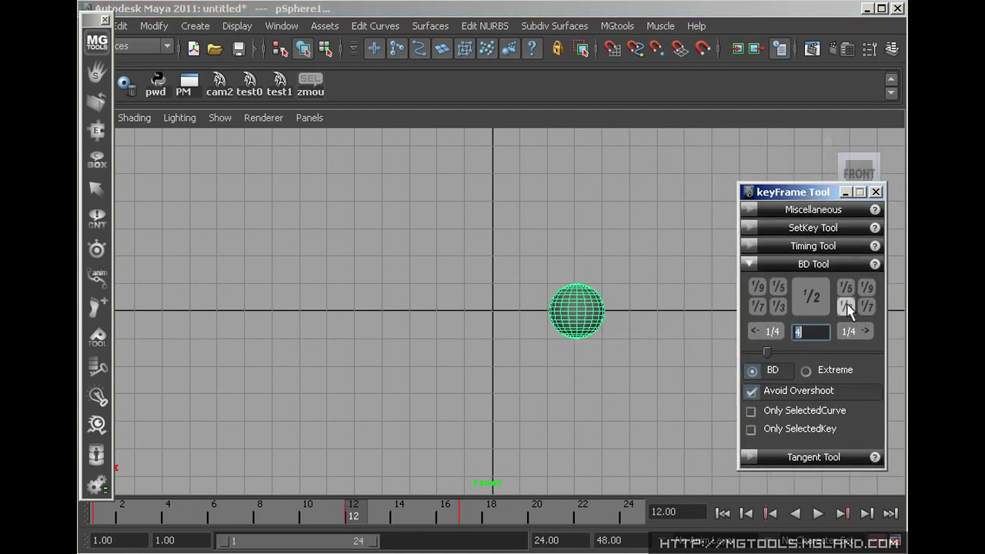
click(844, 302)
click(818, 514)
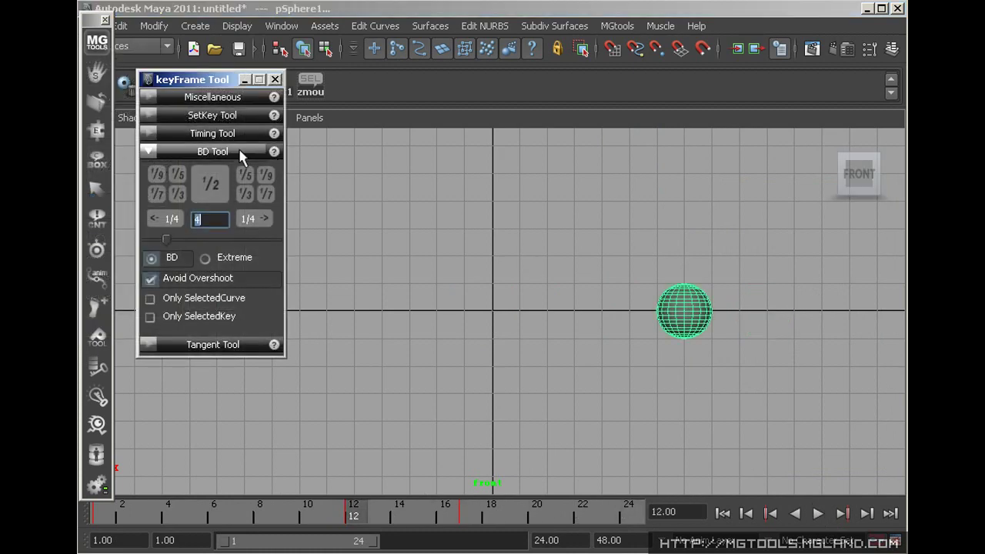
Make the key tangents flat and open the Scale Animation tool
click(248, 151)
click(229, 171)
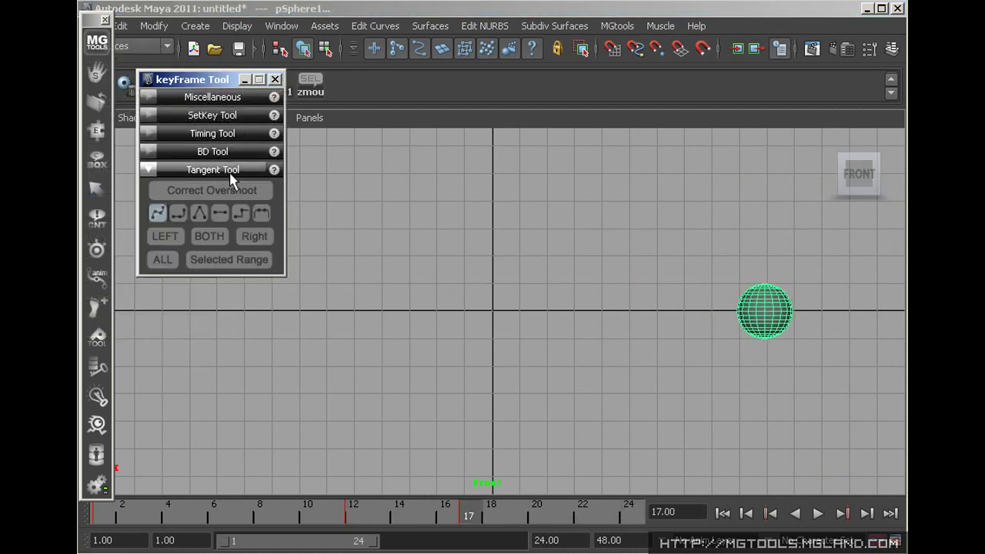
click(221, 215)
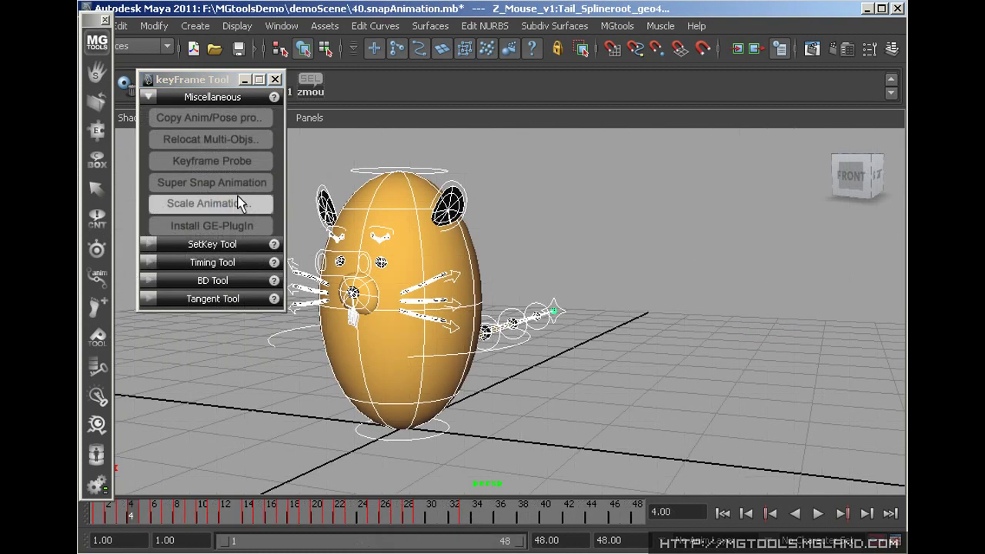
click(242, 203)
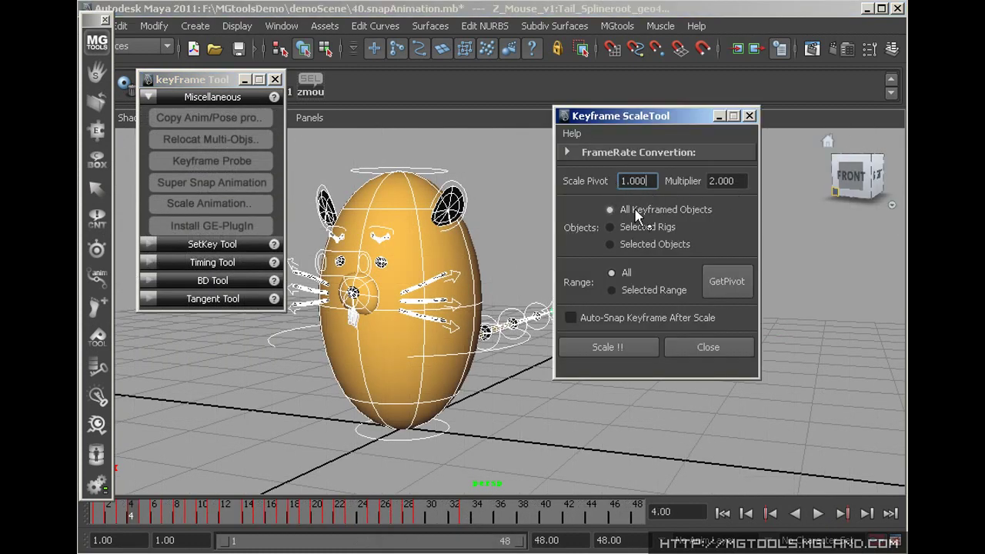
Scale the mouse animation from FILM to PAL frame rate and play it back
click(631, 152)
click(646, 176)
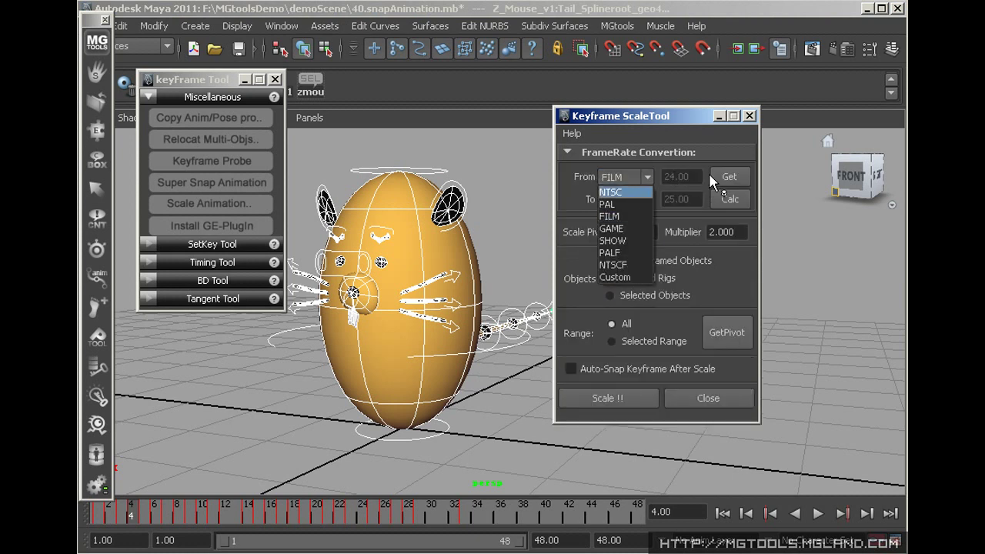
click(635, 179)
click(646, 199)
click(647, 228)
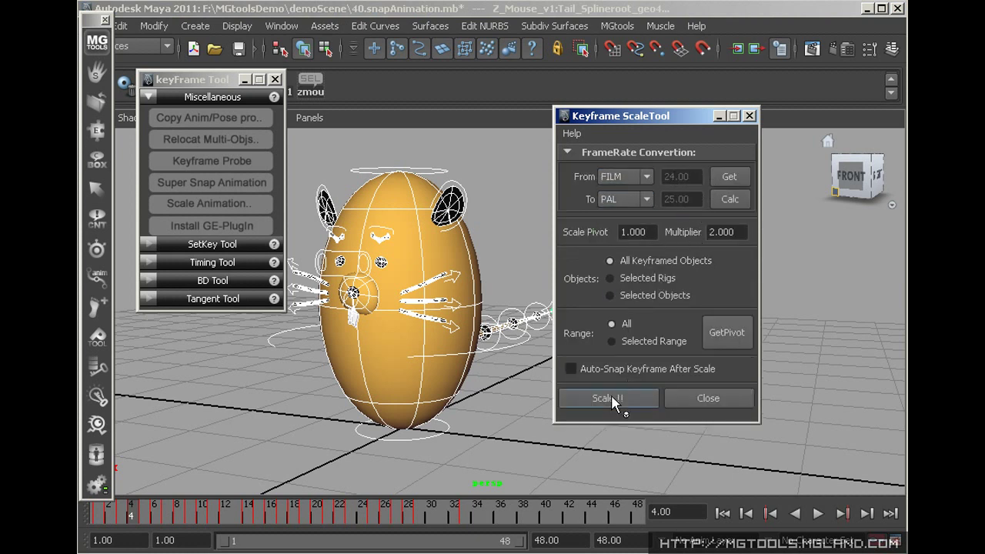
click(708, 398)
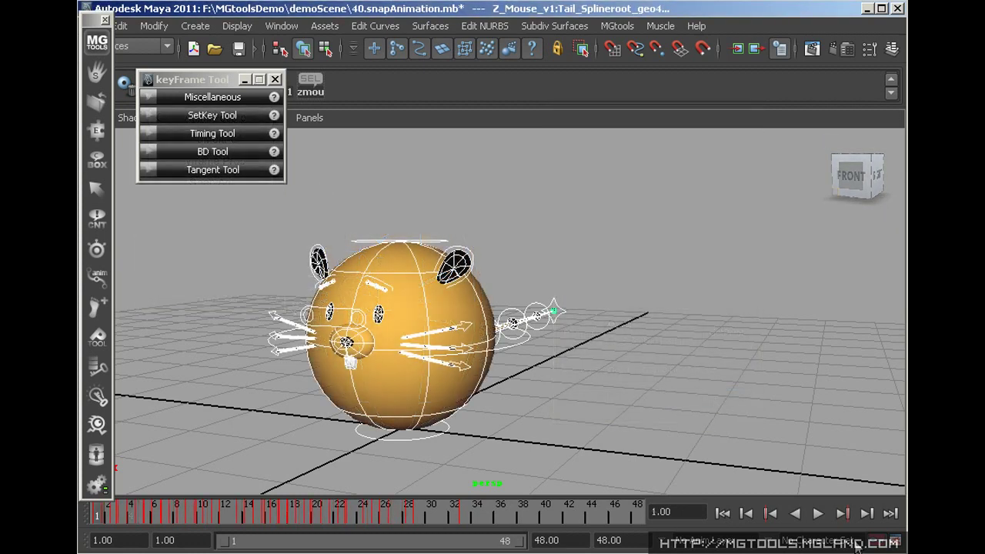
click(818, 513)
click(818, 513)
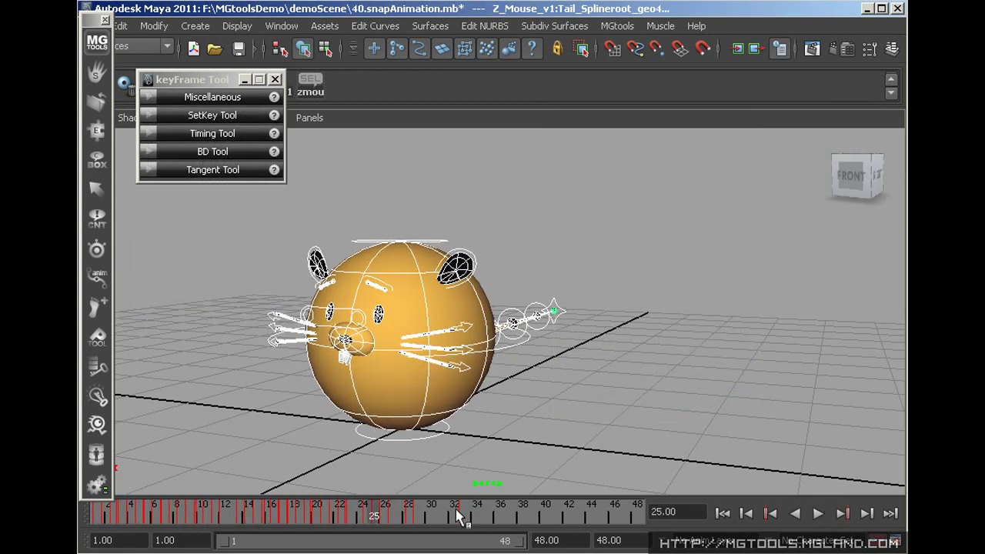
Play the sticky demo and make the facial control panel stick to the view
click(223, 98)
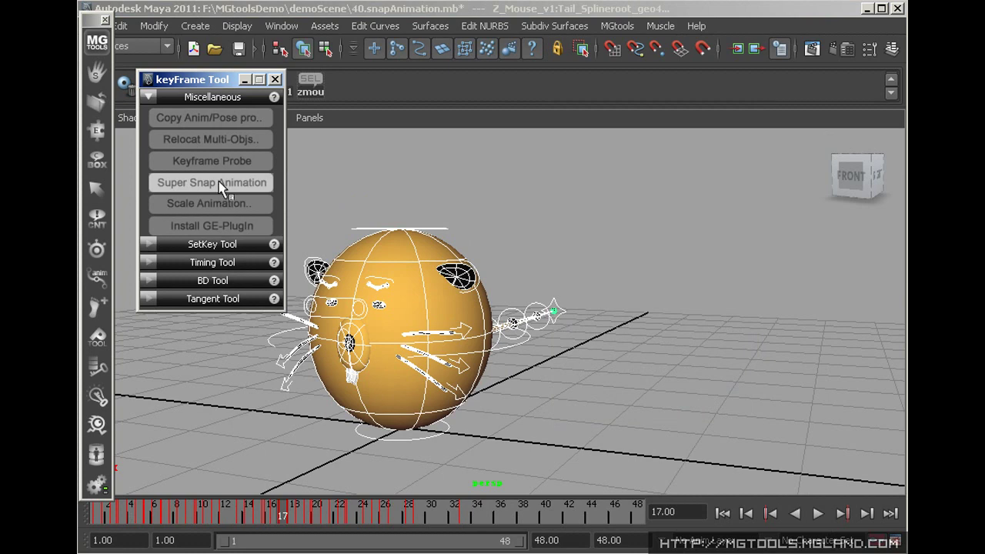
key(alt+v)
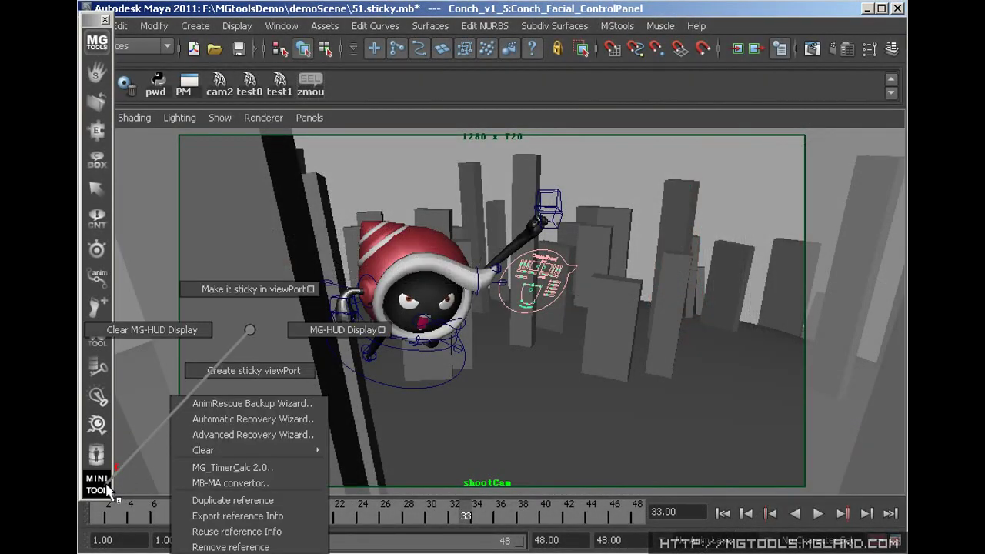
right_drag(107, 490, 269, 291)
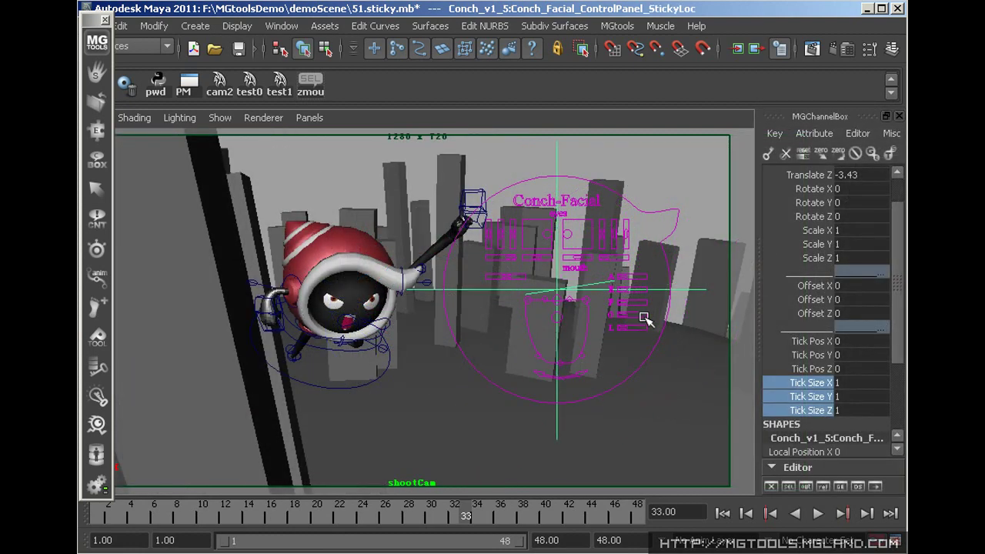
Lower the facial control panel to Offset Y -0.9 and play the animation to frame 33
click(820, 300)
middle_drag(819, 300, 681, 229)
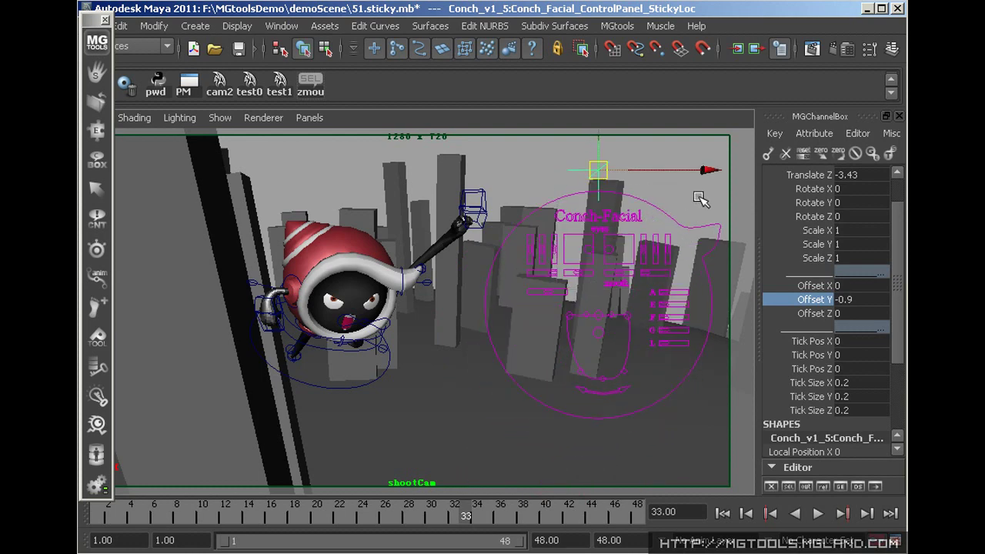
click(368, 476)
key(alt+v)
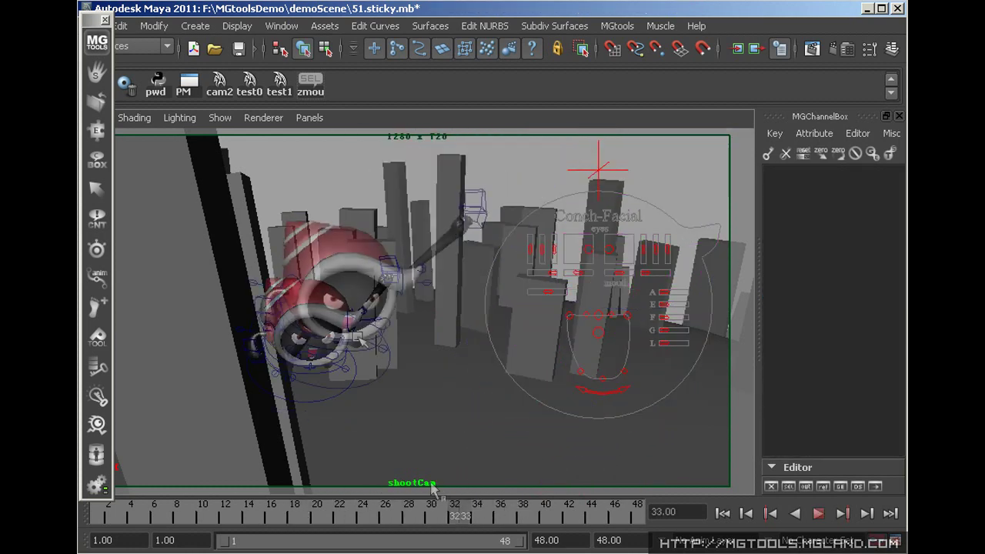
key(alt+v)
Create a sticky viewport following Conch_inner_control and play the animation in it
click(366, 336)
click(96, 485)
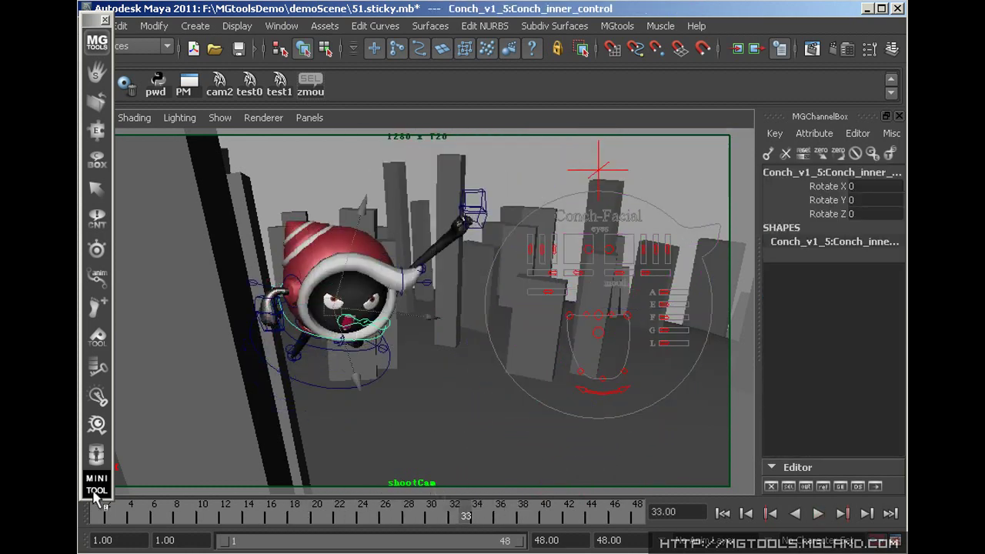
drag(251, 330, 266, 371)
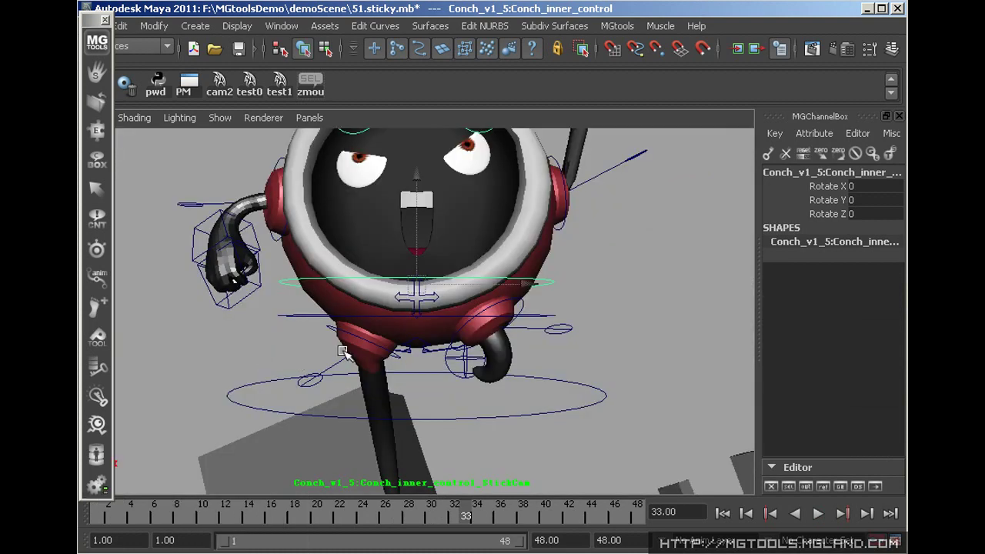
key(alt+v)
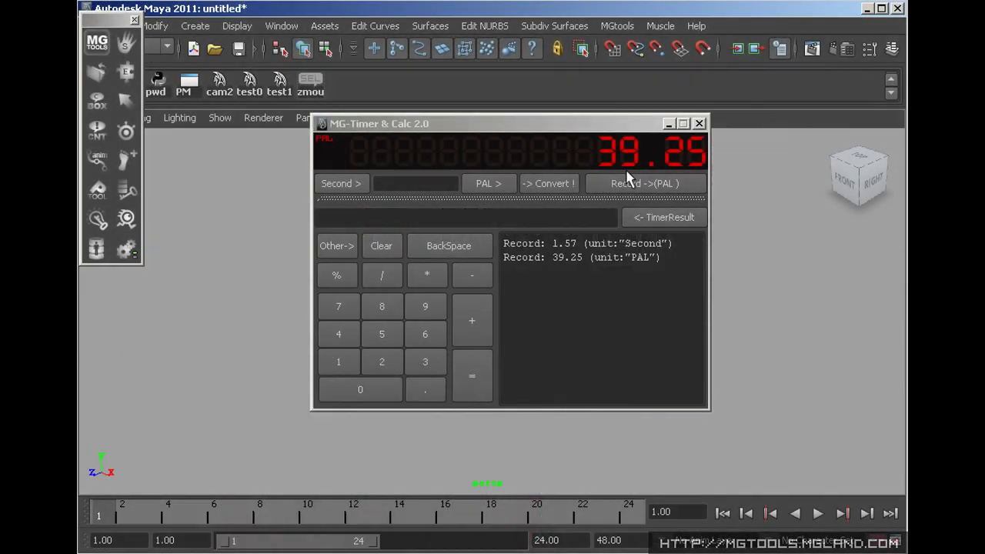
Time an interval with MG-Timer & Calc, convert 1 second to frames, and calculate 25 plus 9
click(625, 181)
click(625, 183)
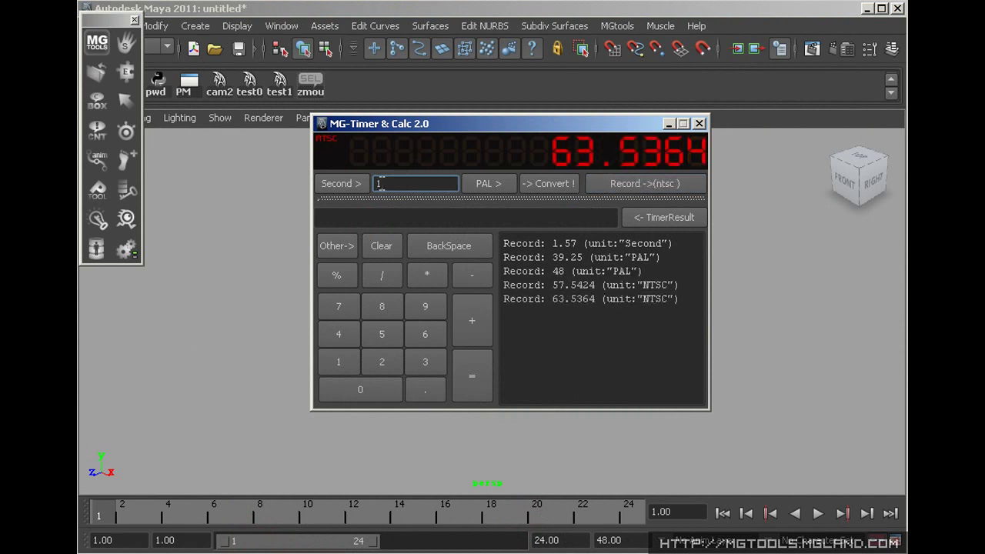
click(553, 183)
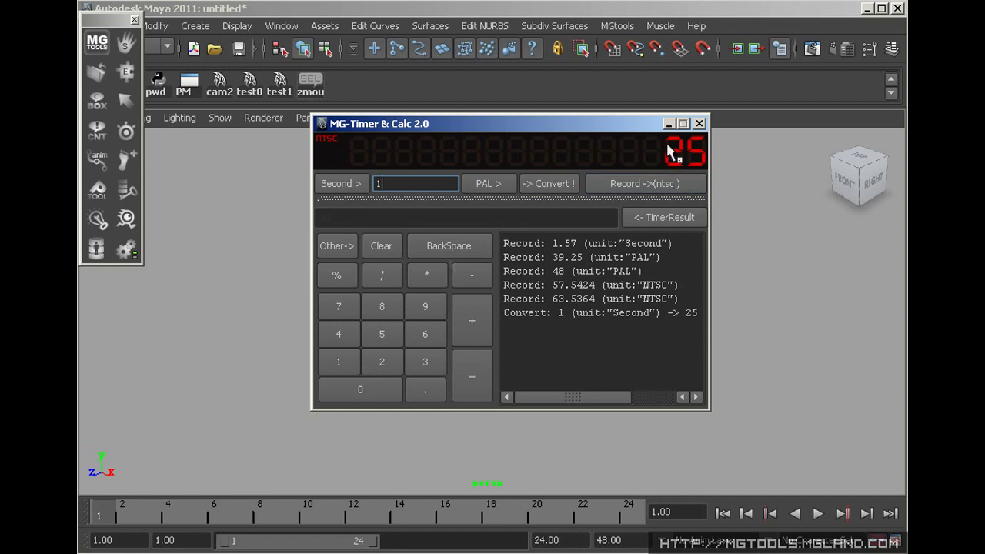
click(664, 217)
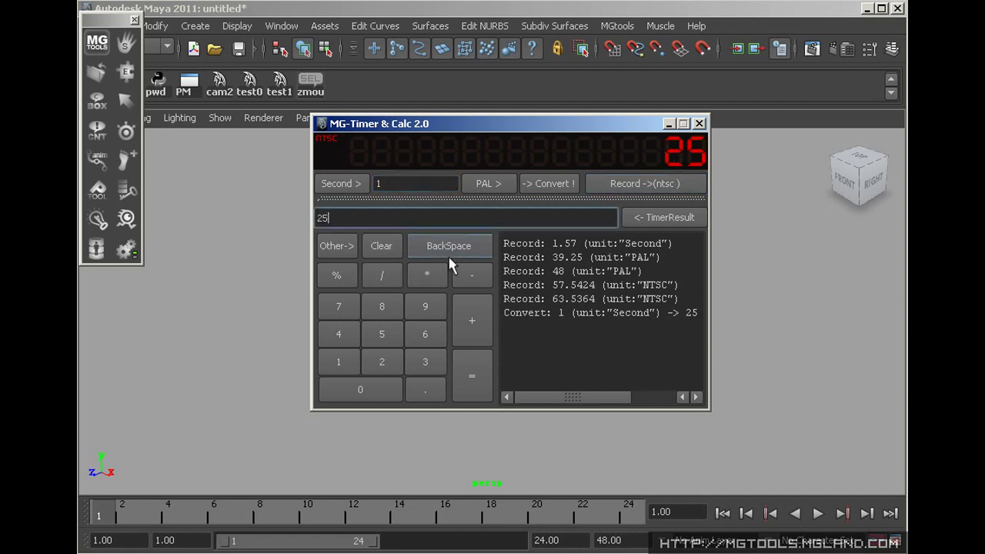
click(472, 376)
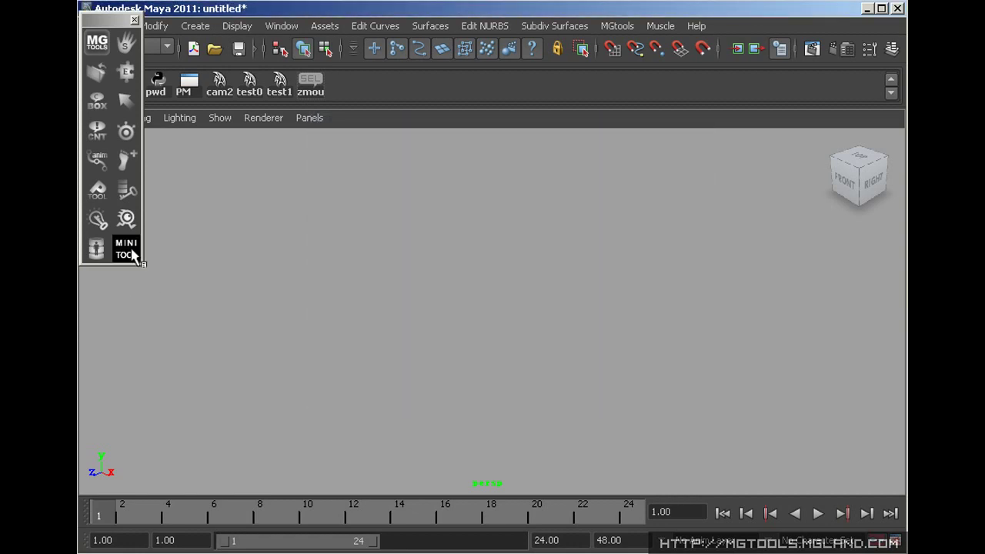
Open the EfficientUndo options box and close it again
click(133, 256)
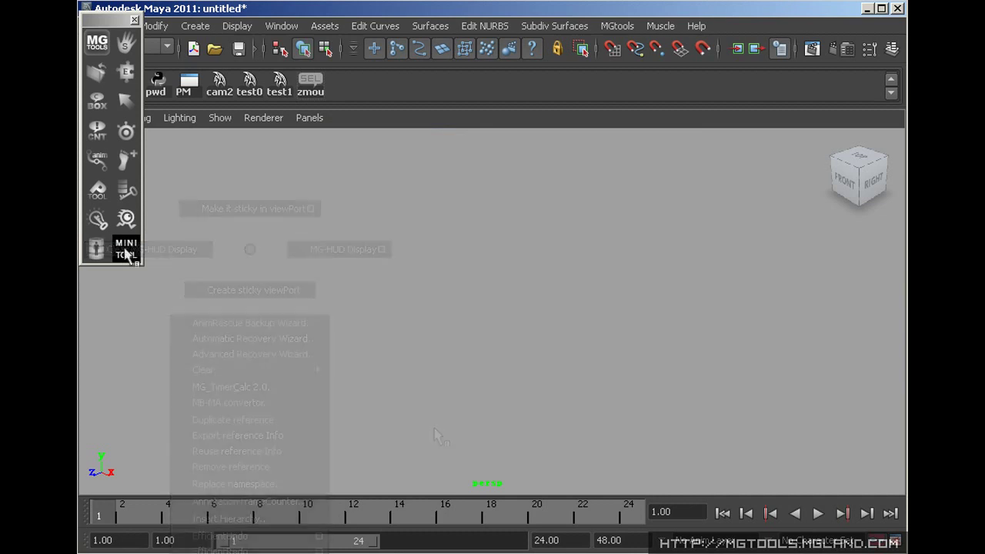
click(125, 249)
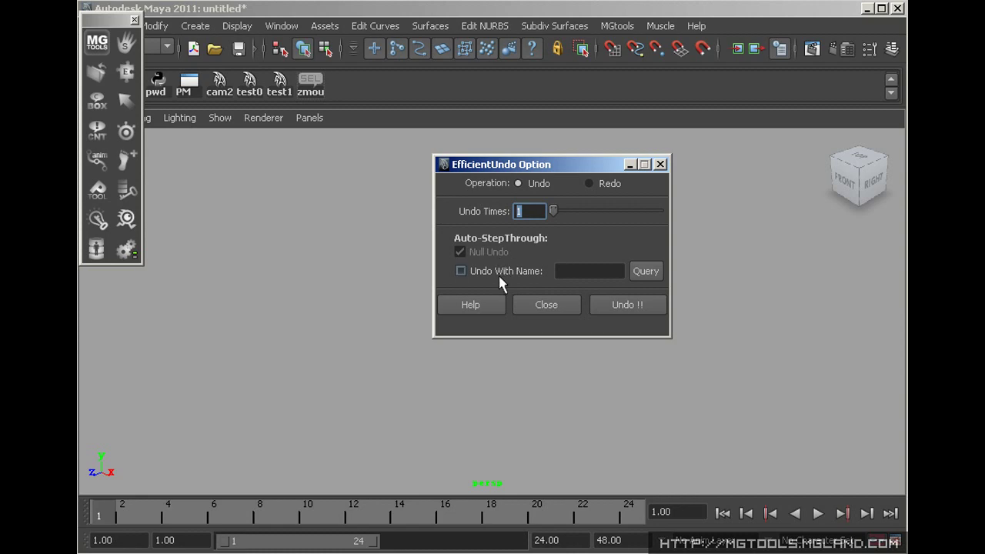
click(548, 304)
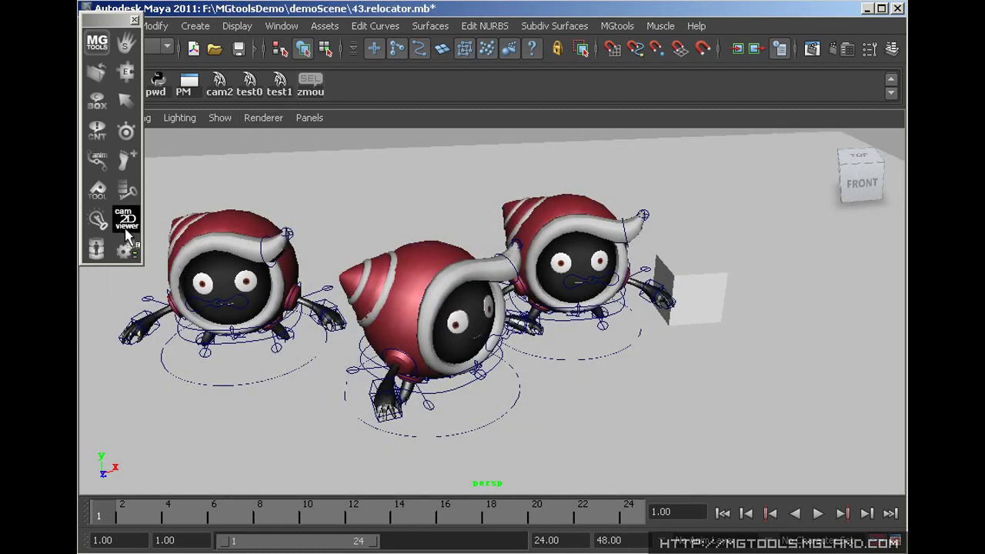
drag(97, 220, 301, 369)
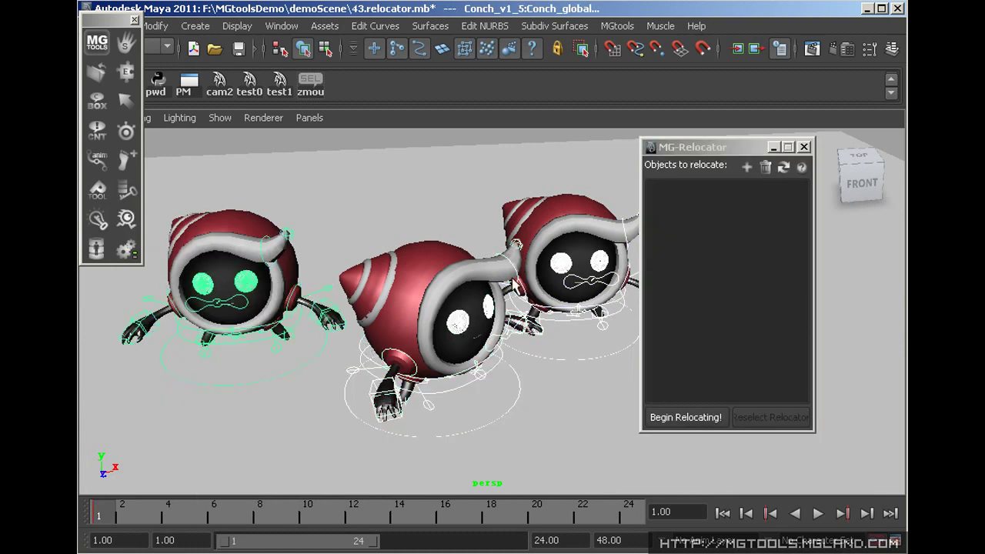
Add the conchs and pCube1 to MG-Relocator and rotate them together around Y
click(743, 167)
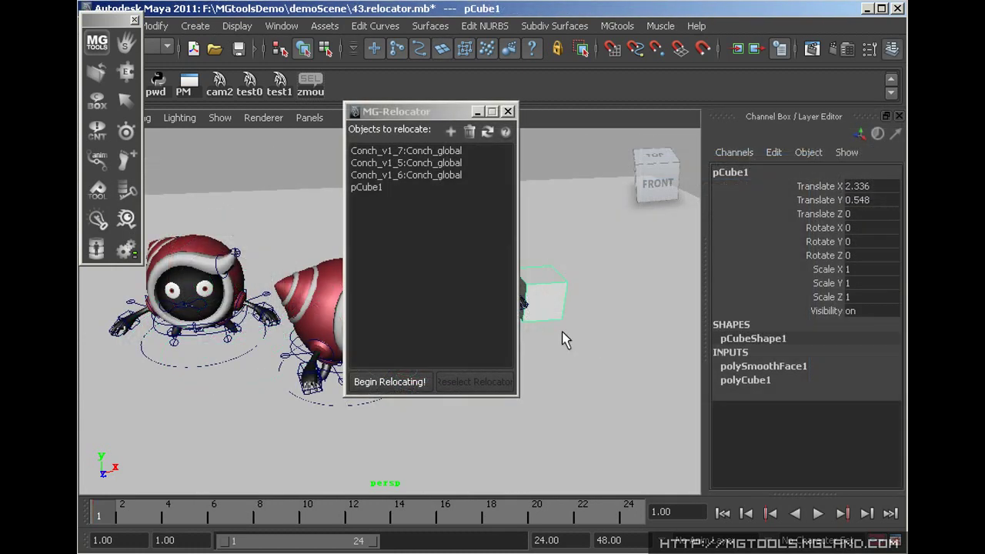
click(415, 379)
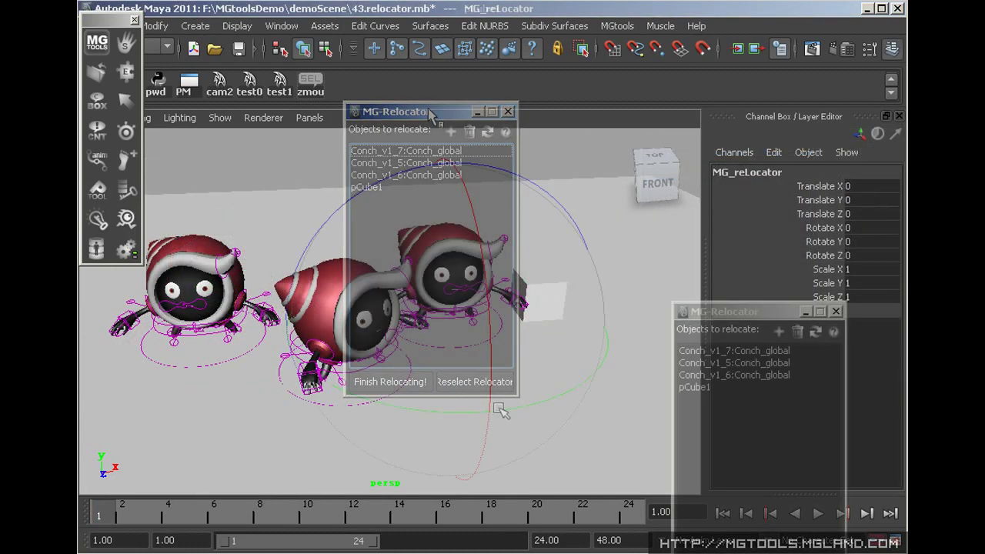
drag(474, 416, 521, 413)
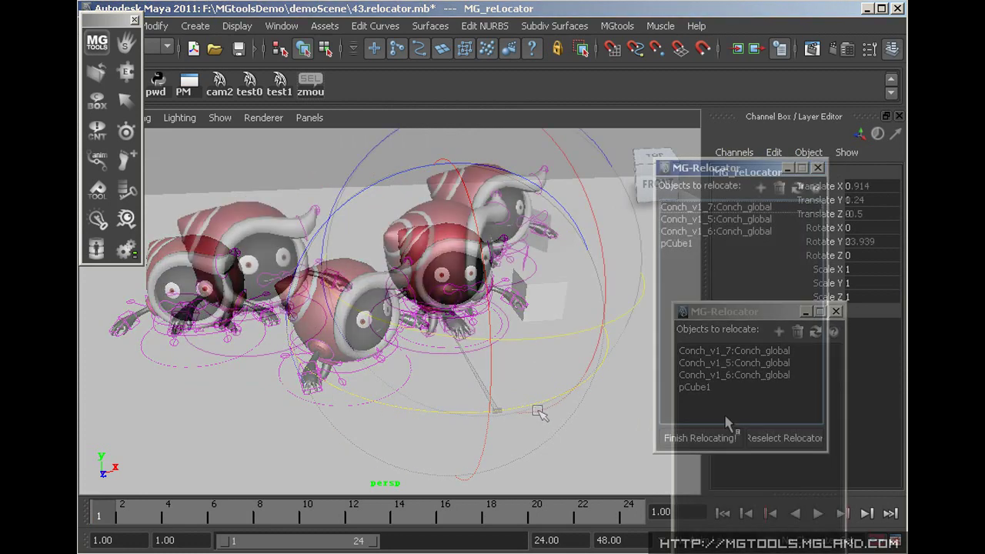
click(719, 439)
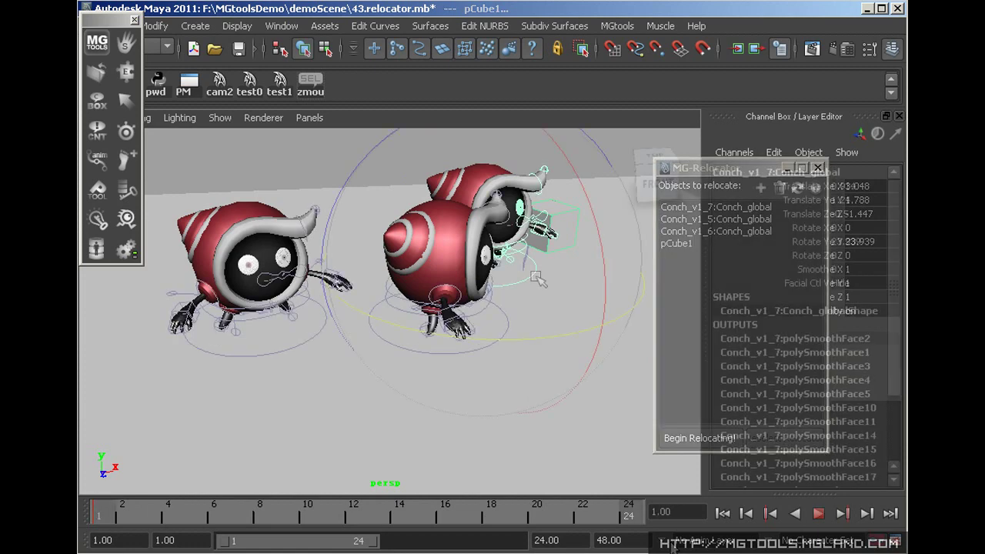
Insert a hierarchy group above the conch's global control, move it, then undo the move
click(127, 250)
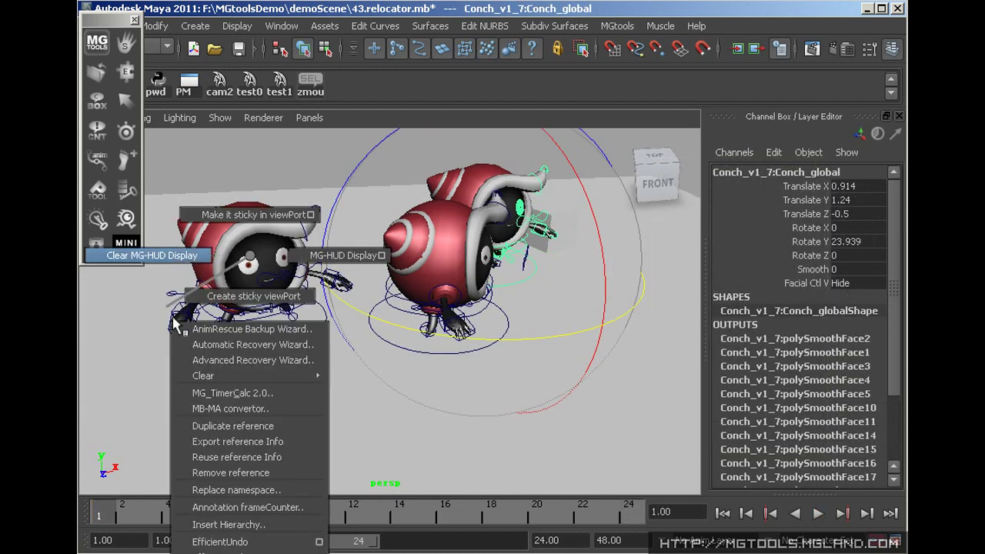
click(234, 524)
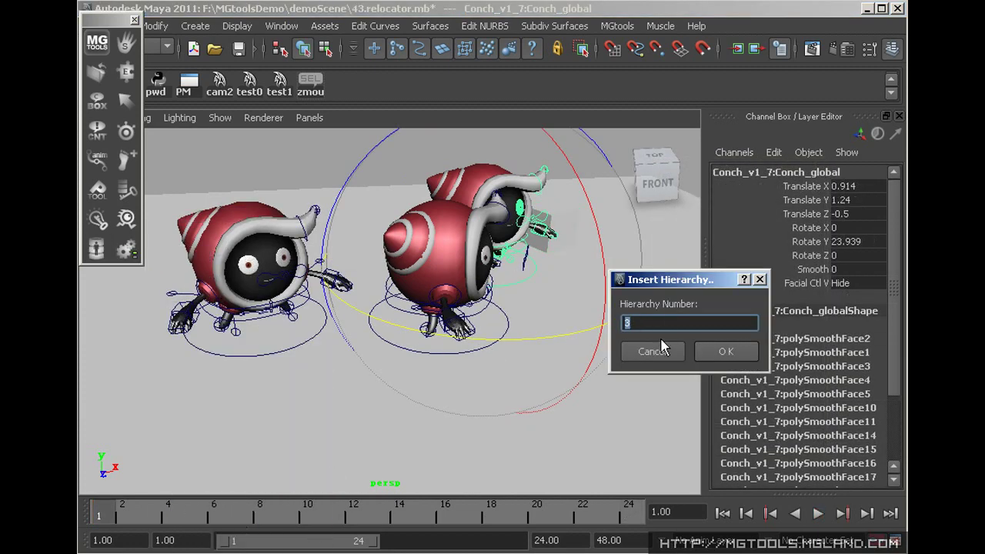
text(5)
click(726, 351)
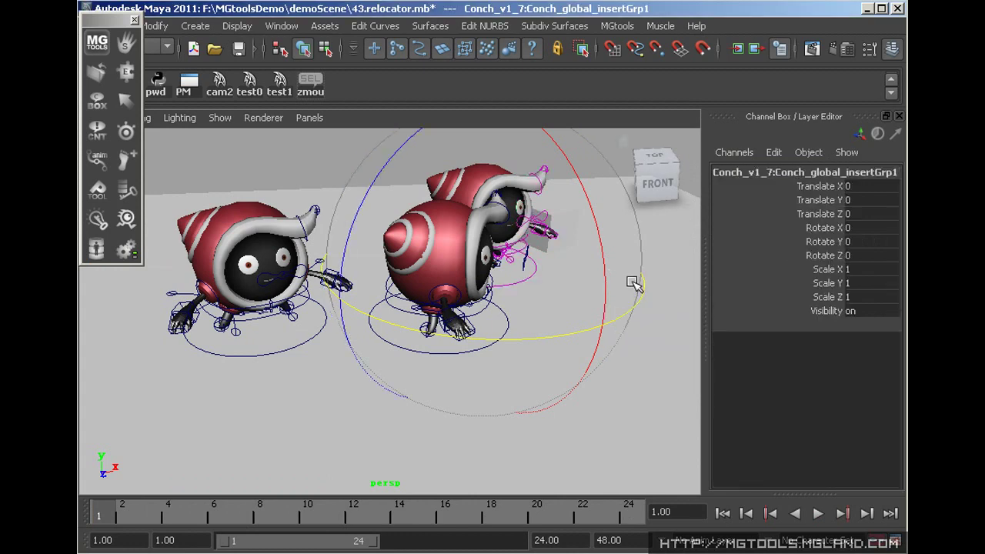
key(w)
drag(489, 268, 560, 256)
key(ctrl+z)
key(ctrl+z)
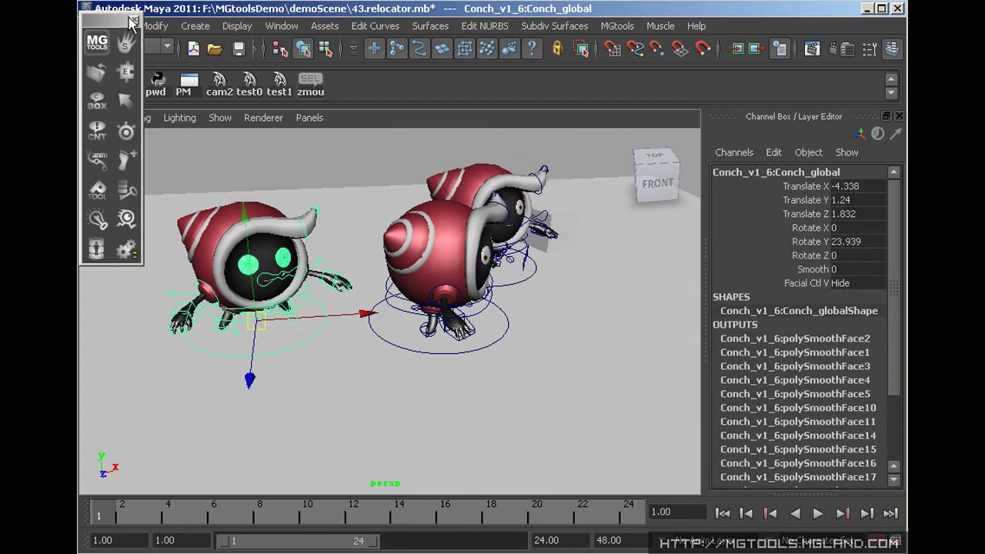
right_click(127, 248)
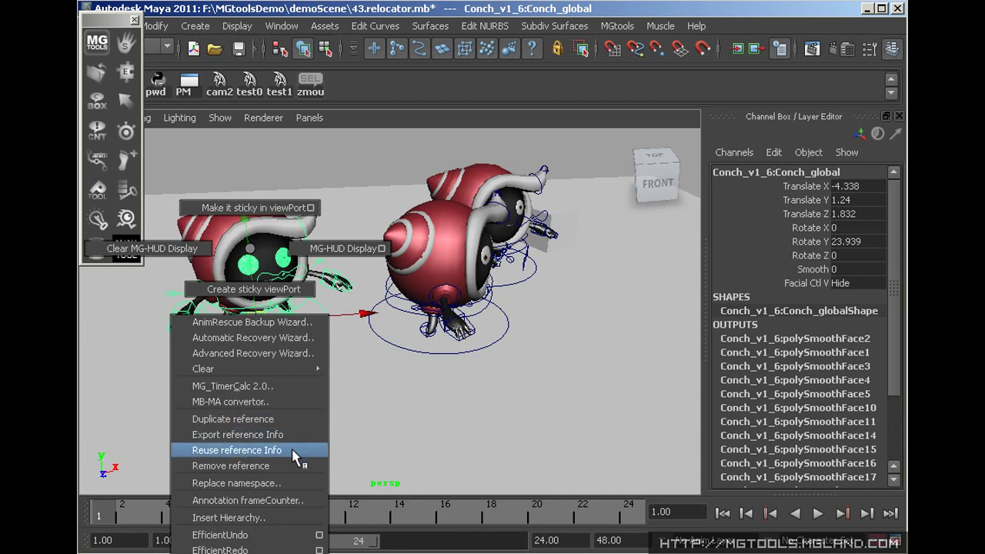
Add position control curves to the cube's constraint and open the DisplaySet tool
key(Escape)
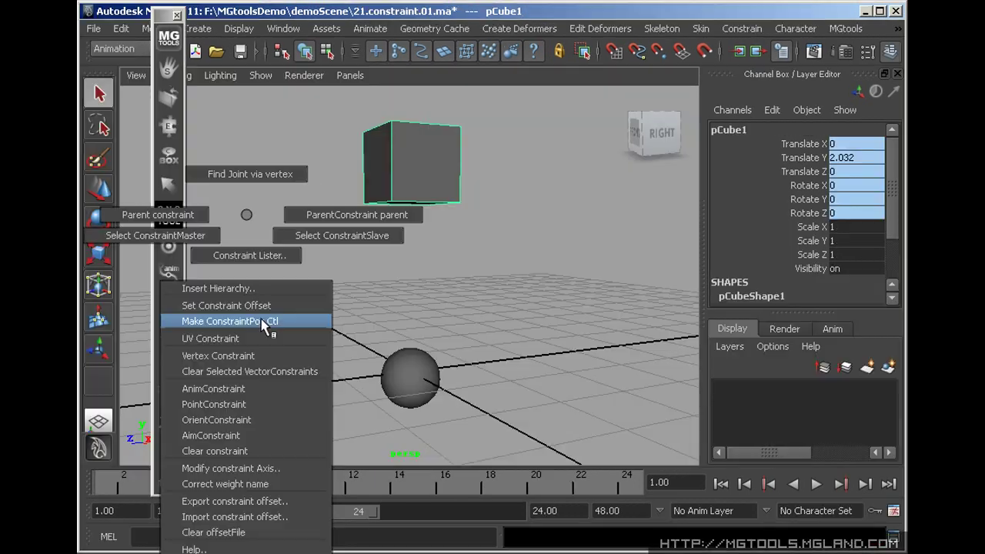
click(264, 323)
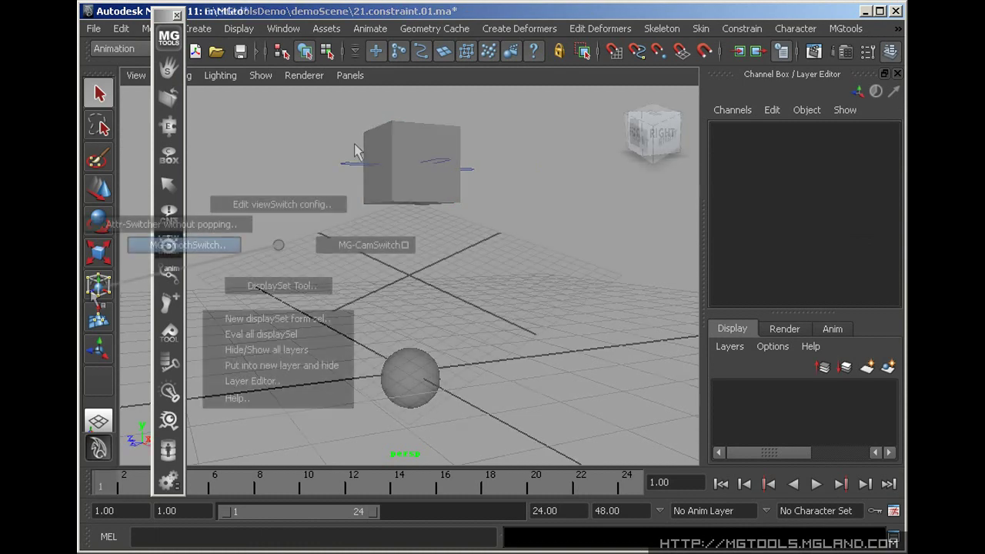
click(253, 284)
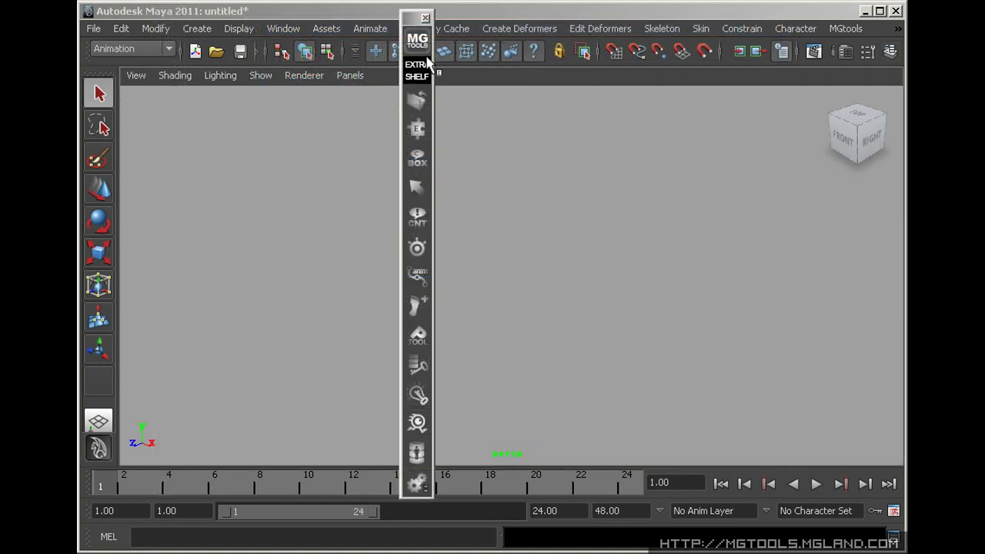
Browse the MGtools folder shortcuts and open the MGtools manual
click(417, 38)
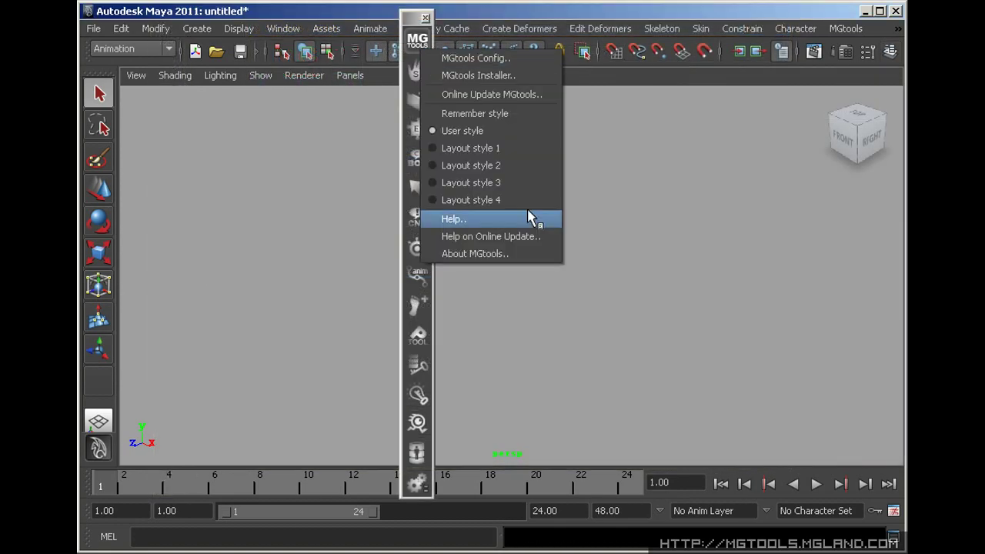
click(761, 264)
click(416, 101)
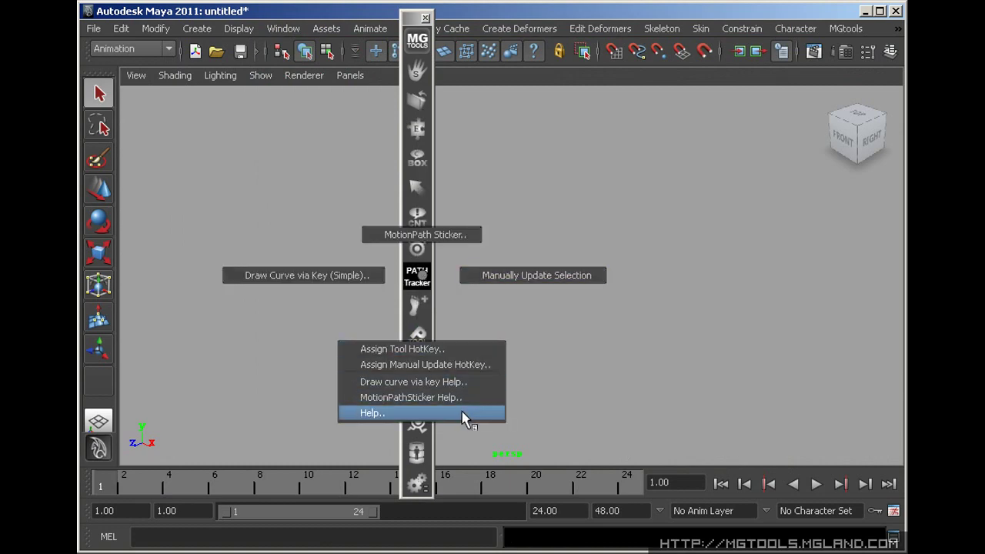
click(469, 412)
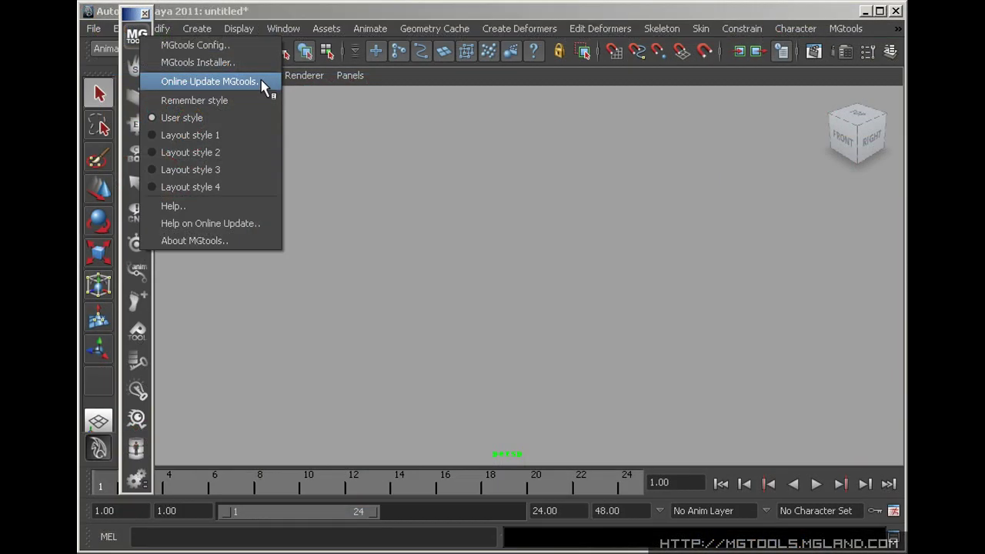
Run the MGtools online update, accept the plugin warning, validate the password, and view an earlier update's details
click(266, 86)
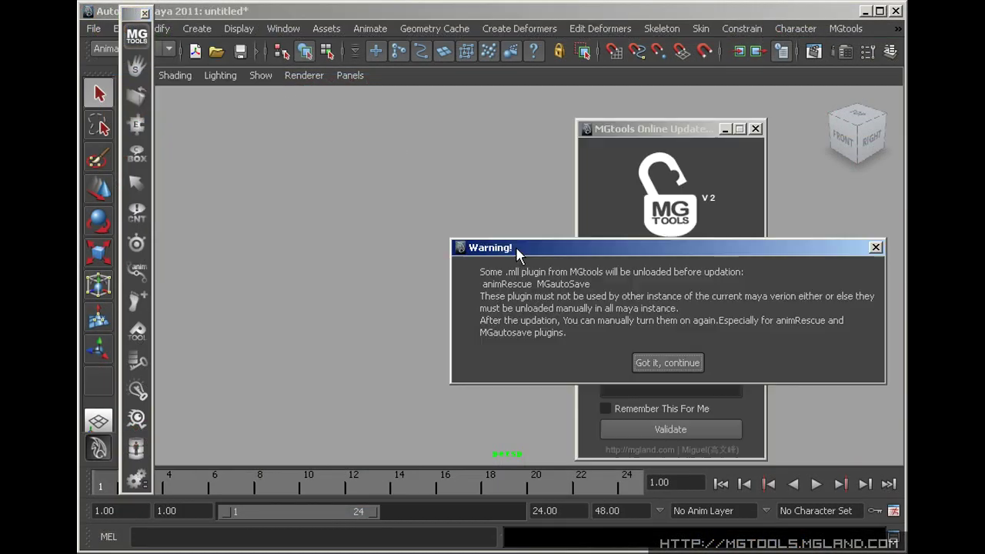
click(679, 366)
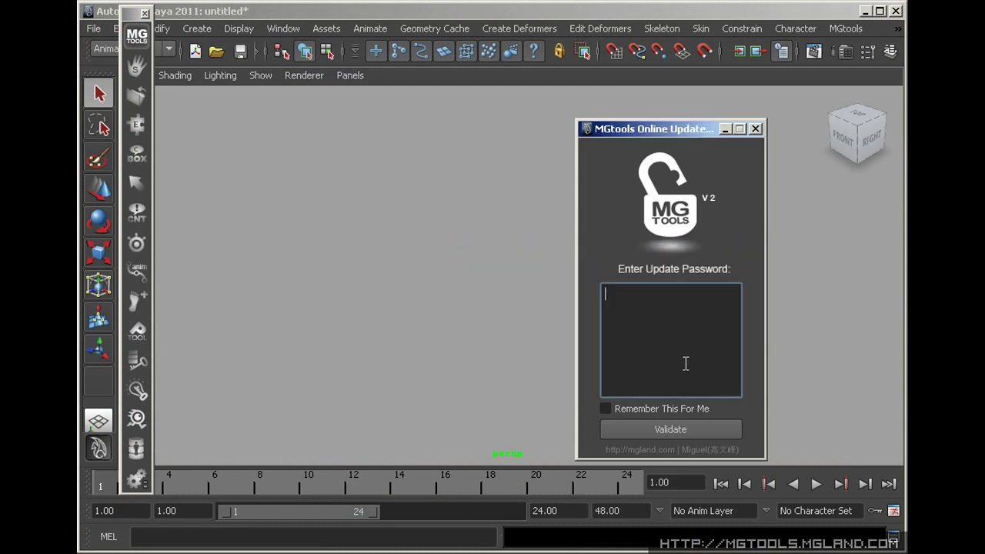
click(685, 431)
drag(619, 149, 513, 105)
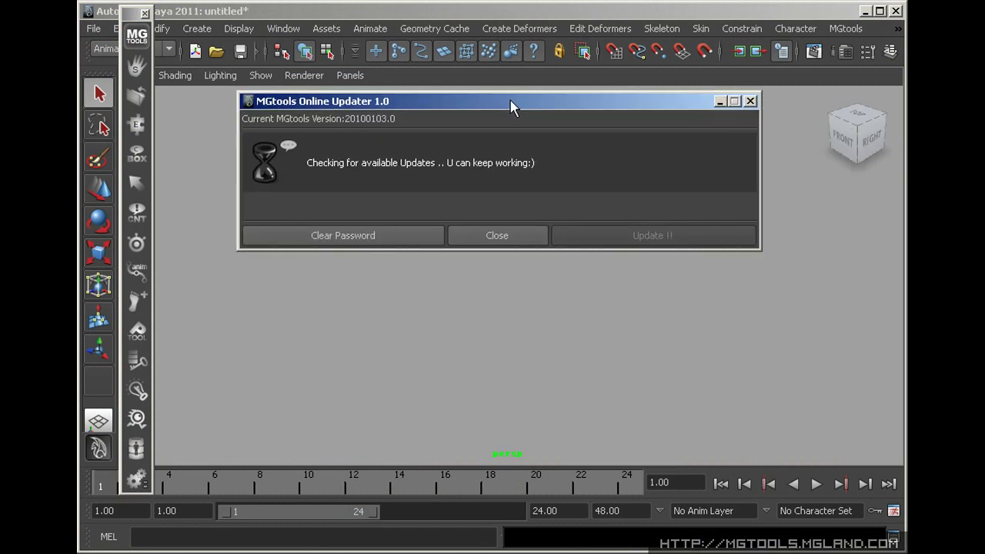
click(306, 233)
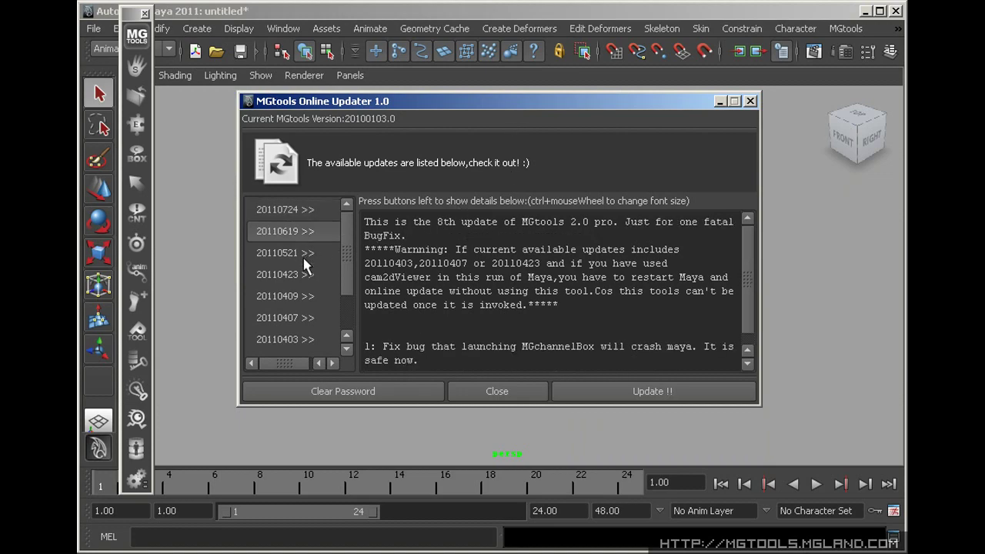